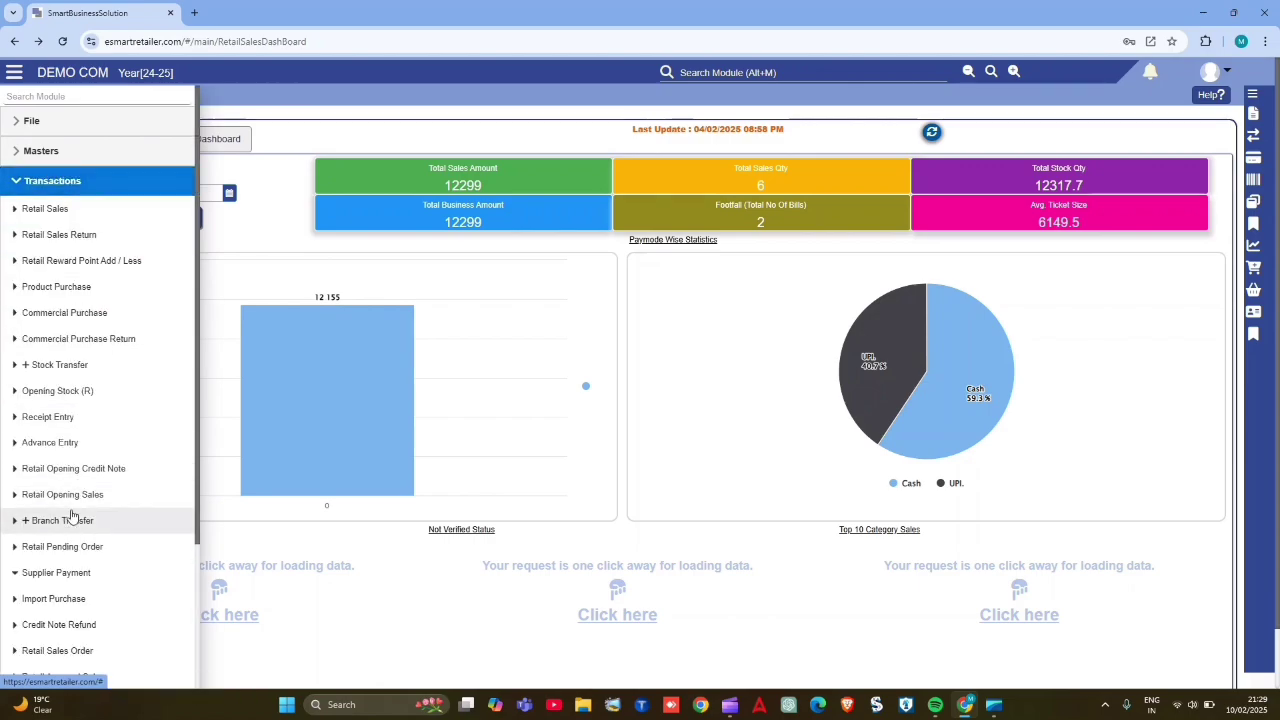
- Open the Supplier Payment module from the transactions list, and open it again through a module search for "suppl"
scroll(72, 516, "down", 1)
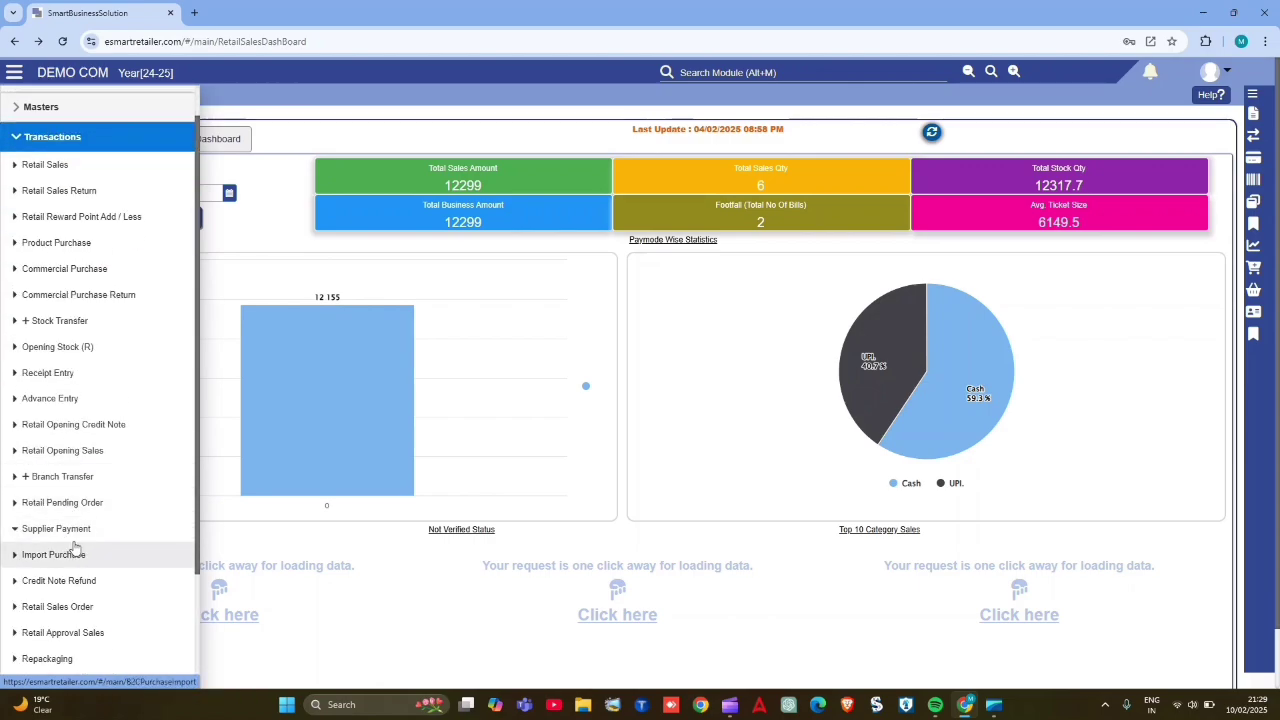
left_click(98, 533)
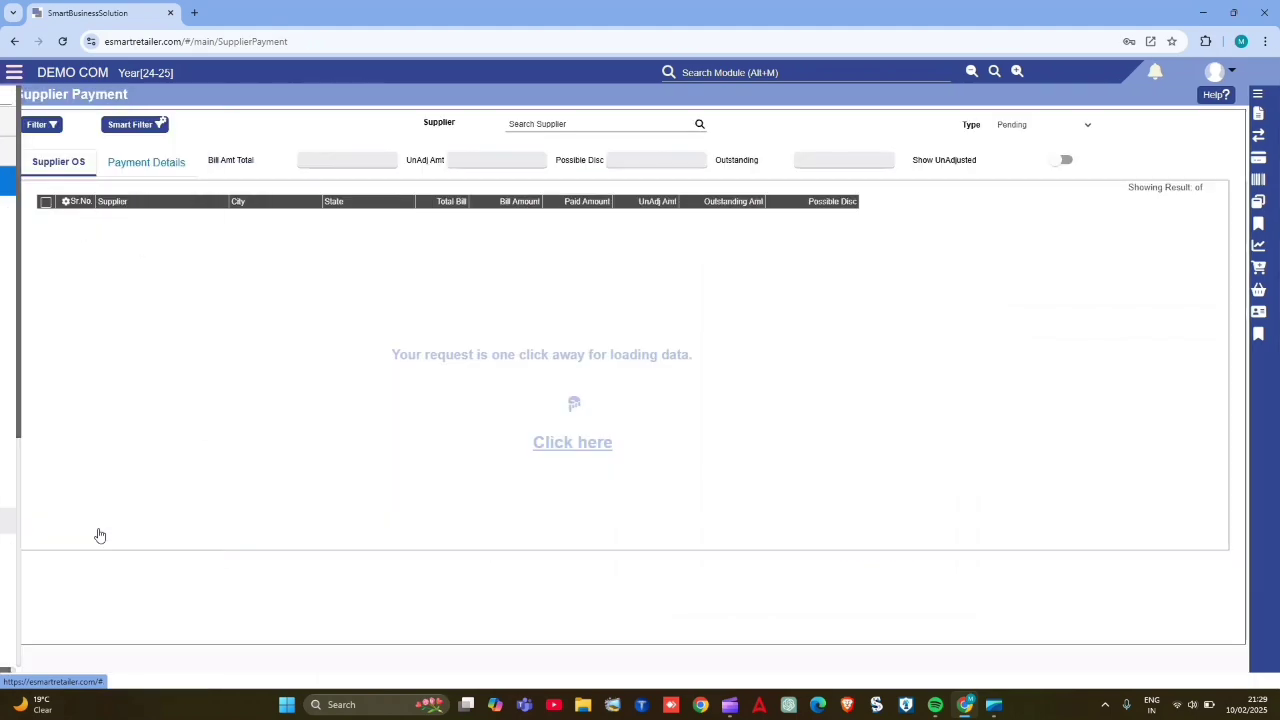
left_click(714, 72)
type("su")
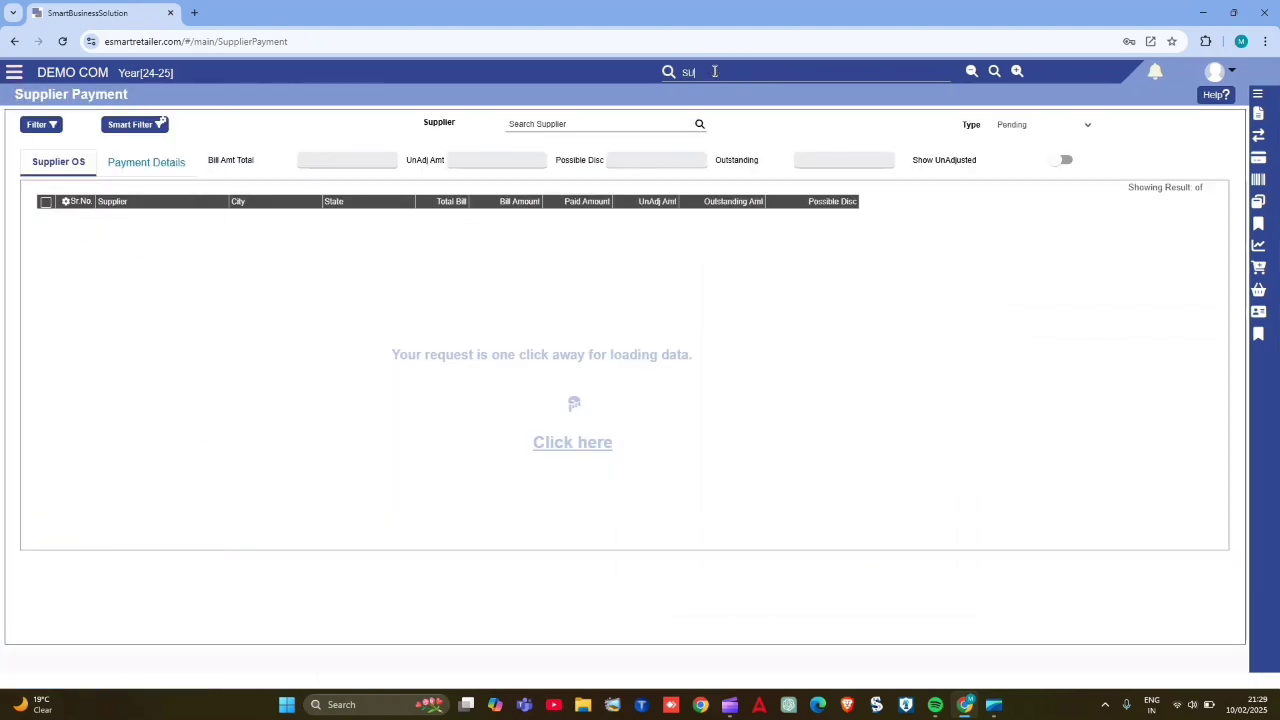
type("pp")
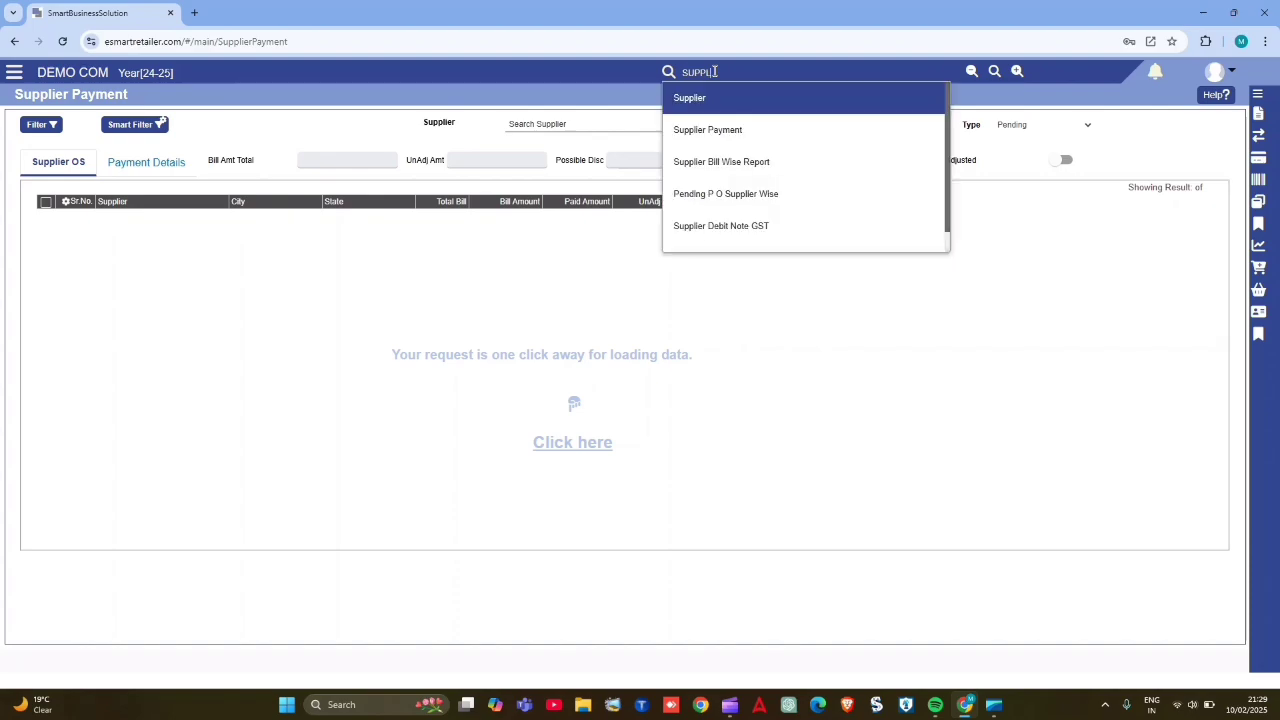
left_click(748, 137)
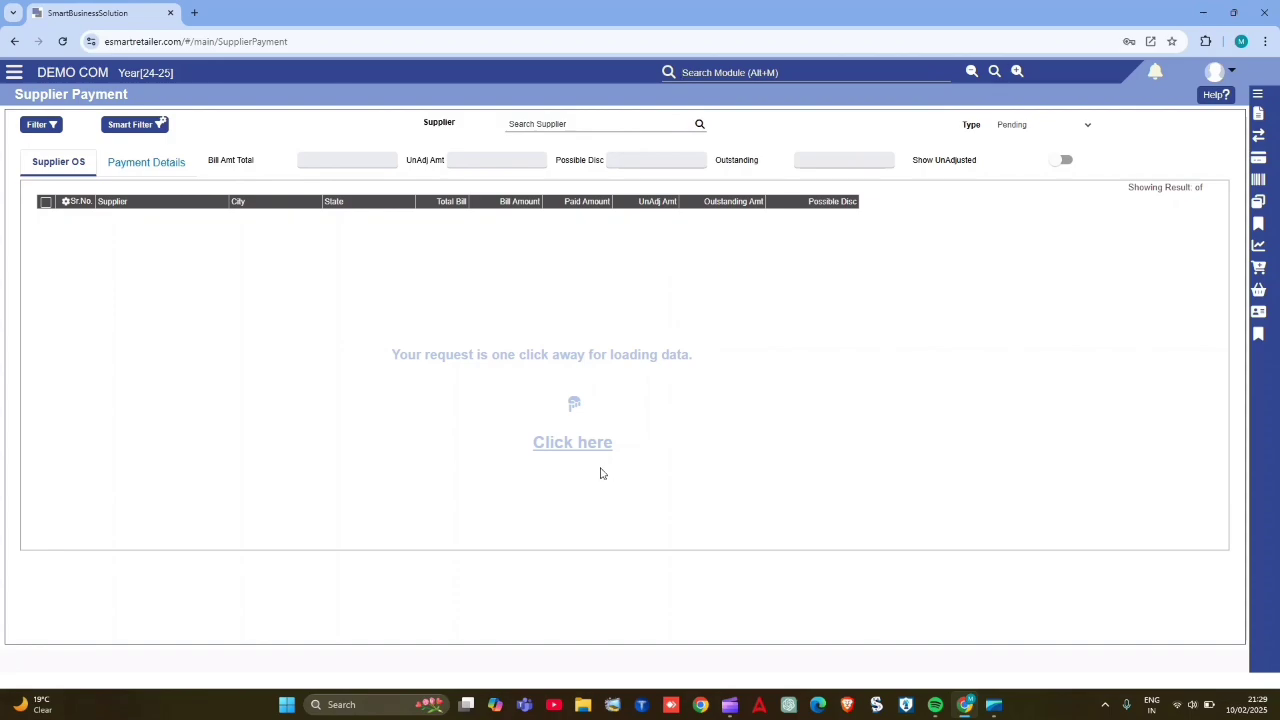
- Load the supplier outstanding list and check the number of suppliers shown
left_click(574, 448)
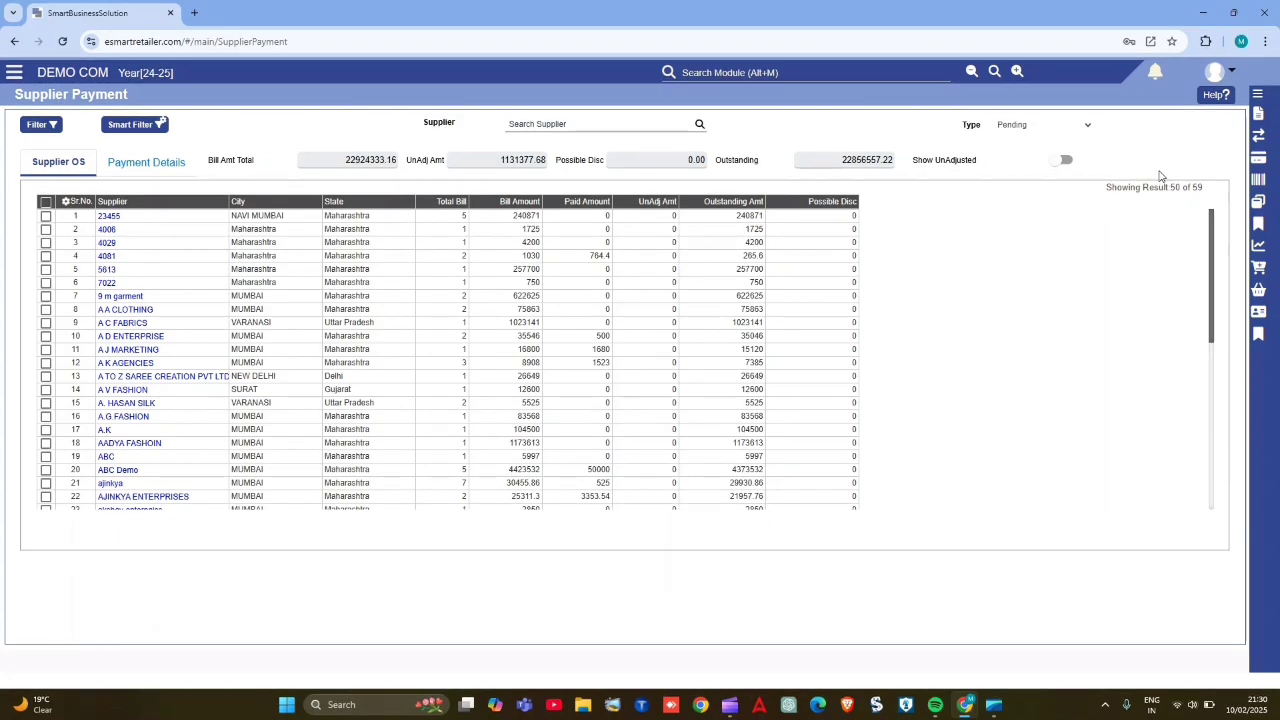
left_click_drag(1170, 186, 1208, 190)
left_click(1055, 251)
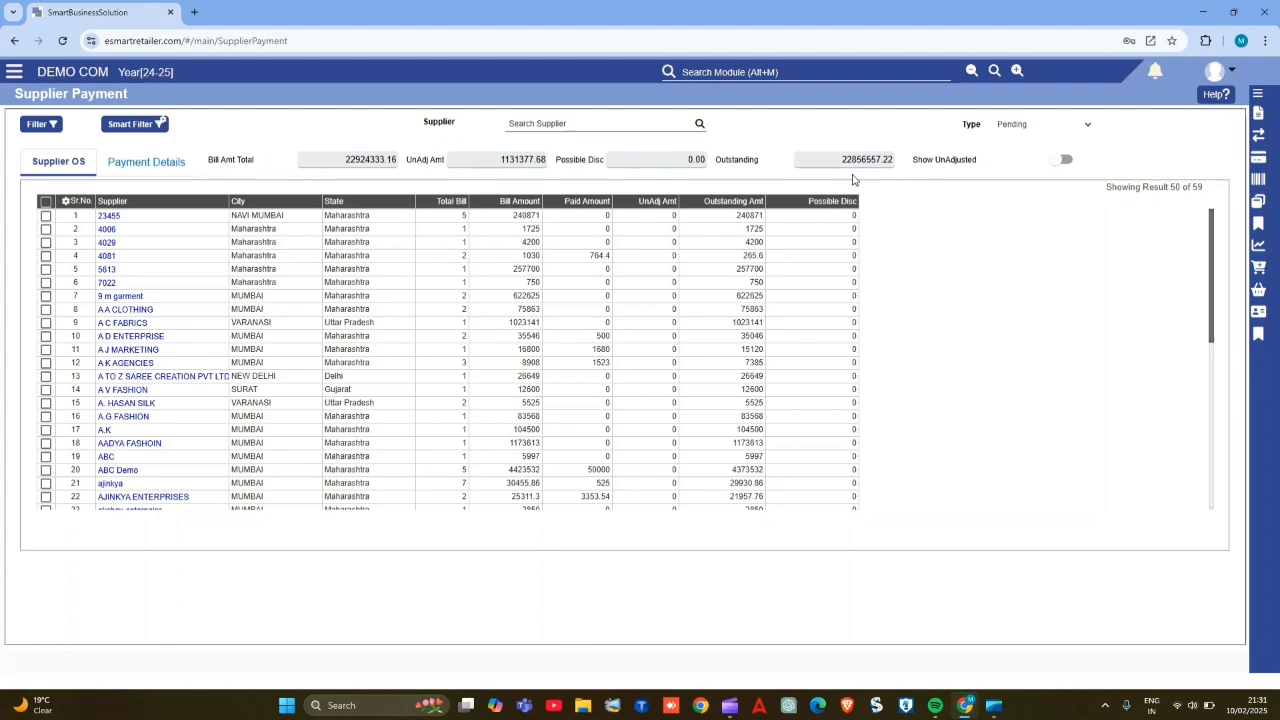
- Open the first supplier's payment window, review its payable amount and last payment date, and close it
left_click(107, 216)
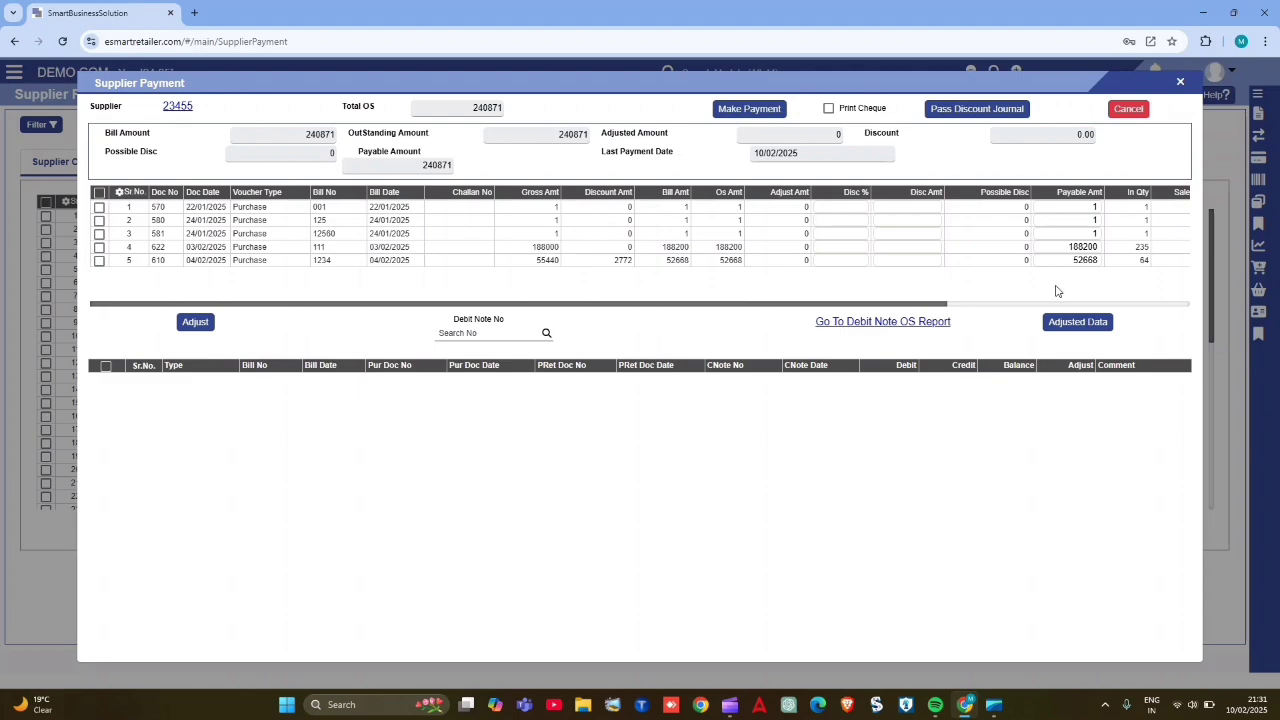
left_click_drag(421, 165, 461, 168)
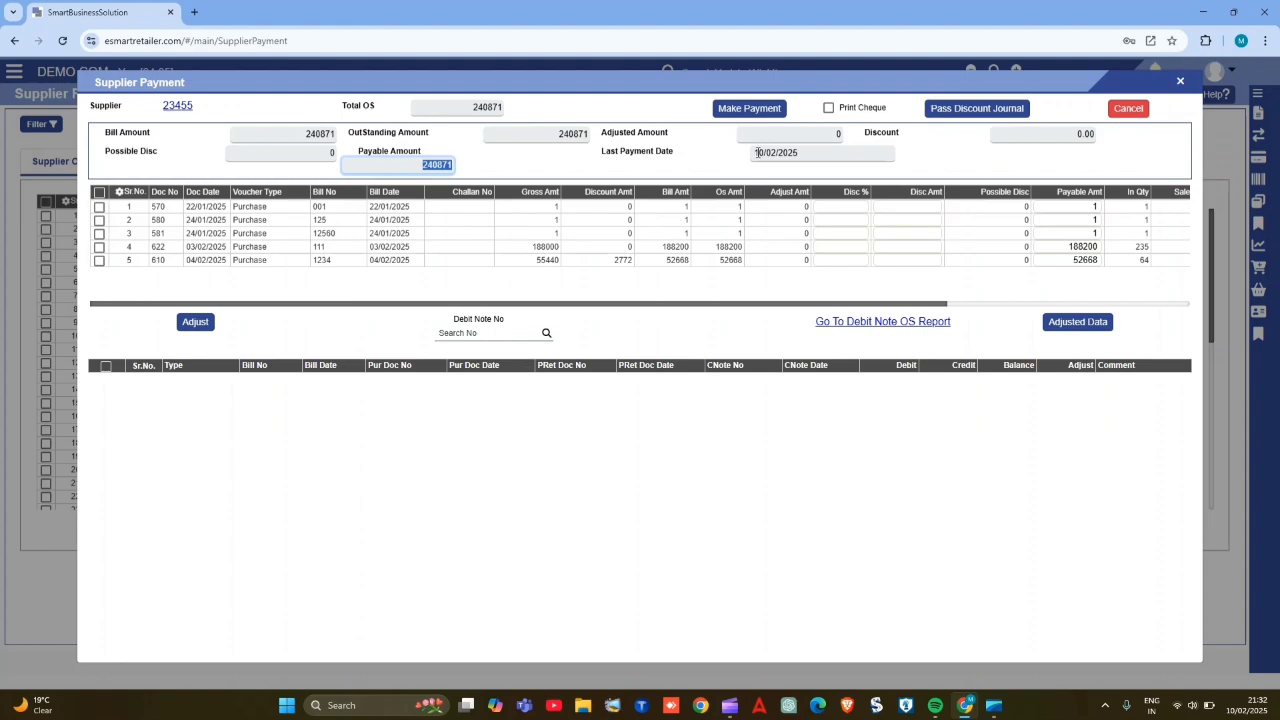
left_click_drag(760, 154, 815, 154)
left_click(816, 154)
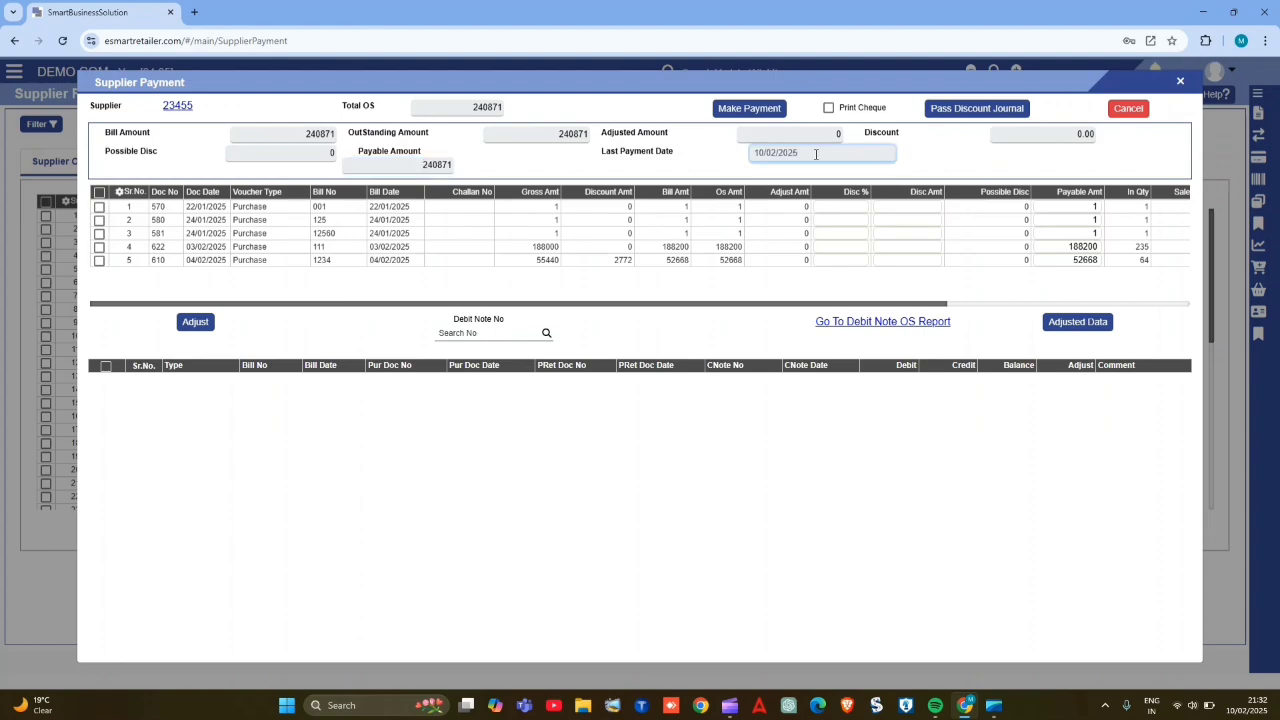
left_click(1129, 109)
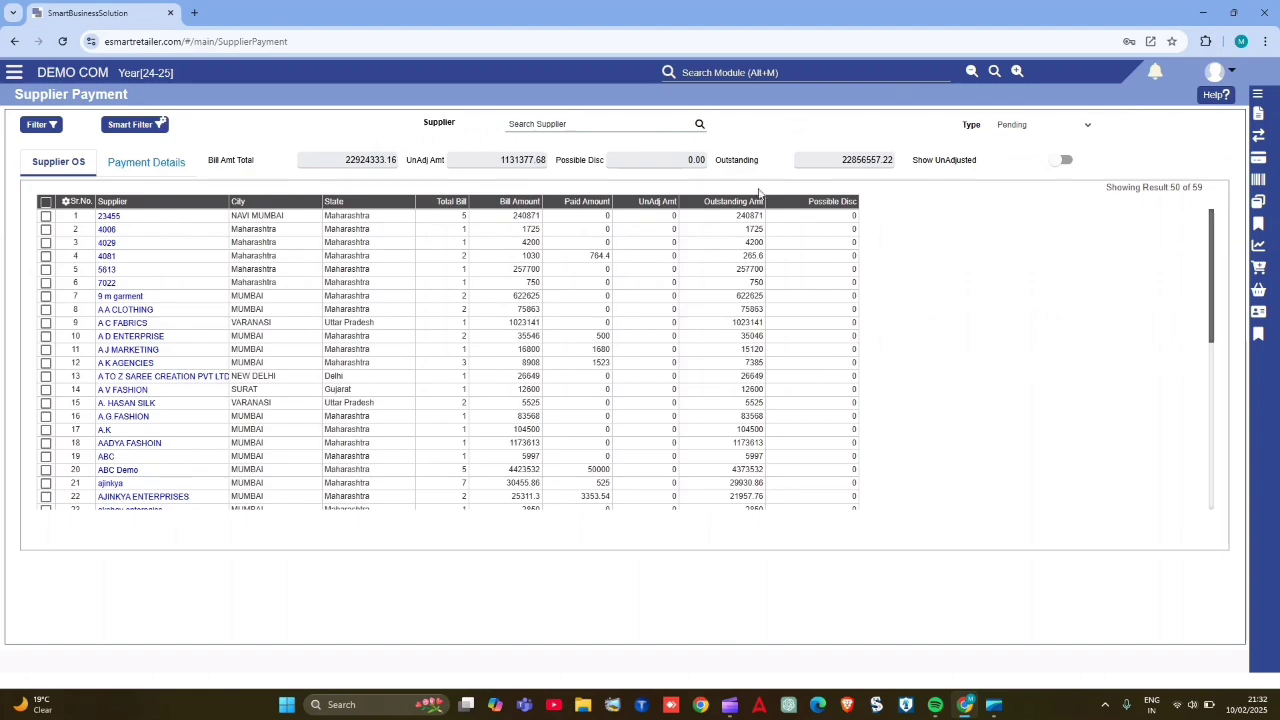
- Load the supplier payment details for February, from 10/02/2025 to 10/02/2025
left_click(146, 161)
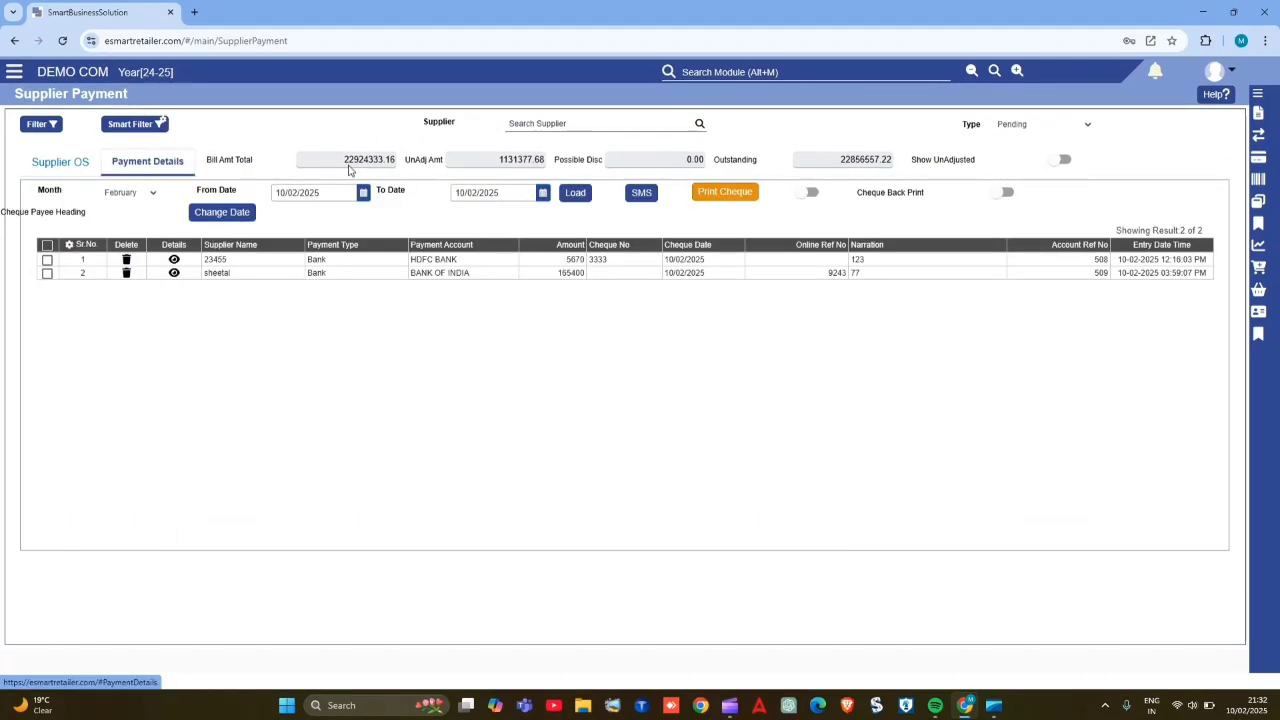
left_click(287, 194)
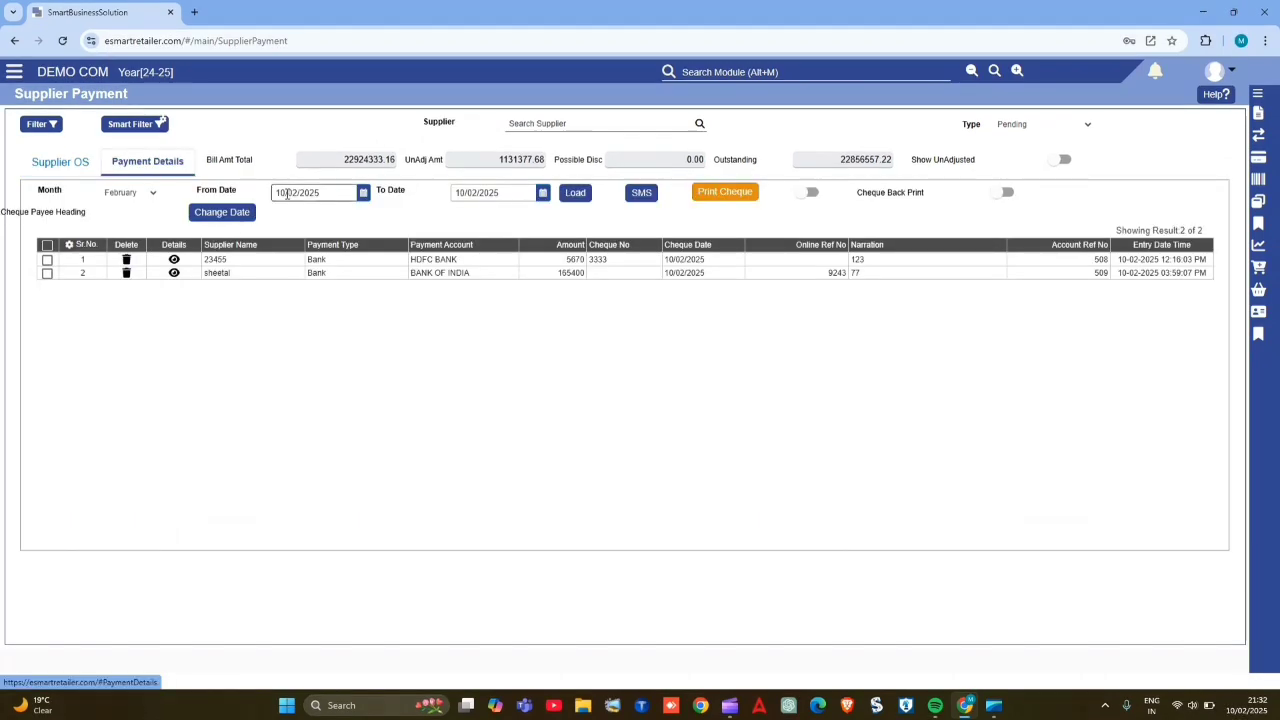
left_click(145, 193)
left_click(145, 193)
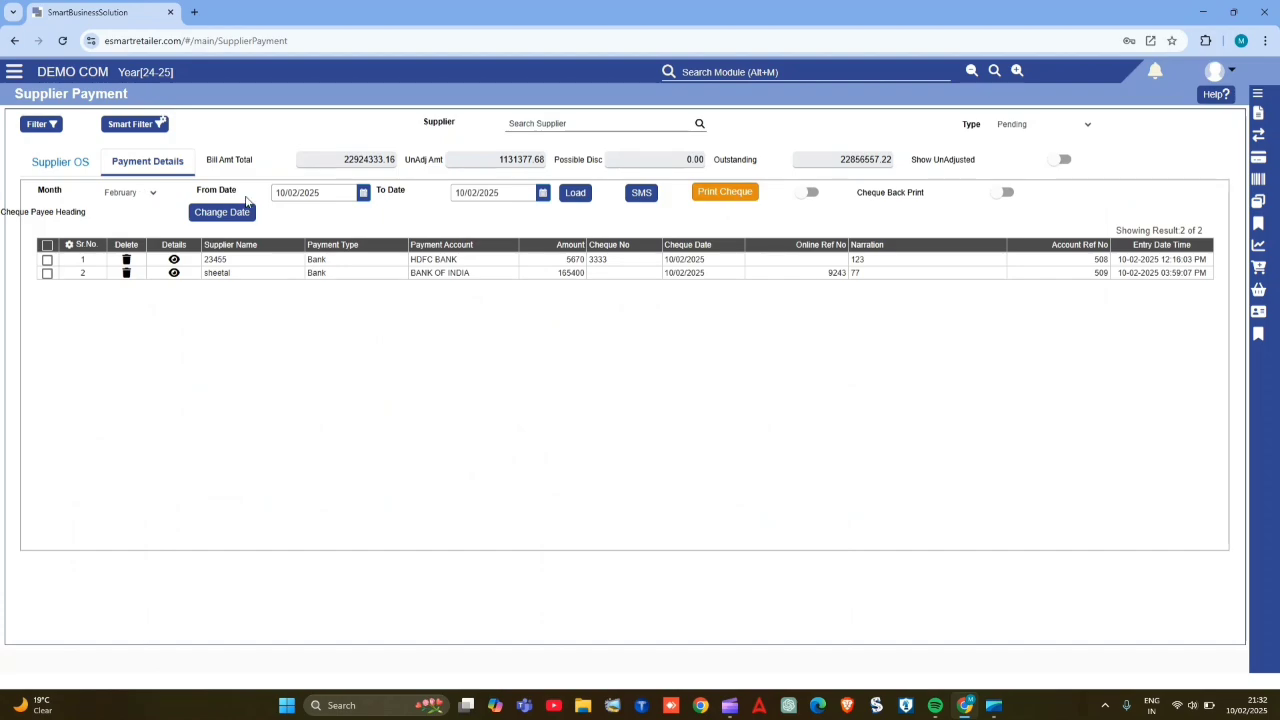
left_click(292, 193)
left_click(292, 193)
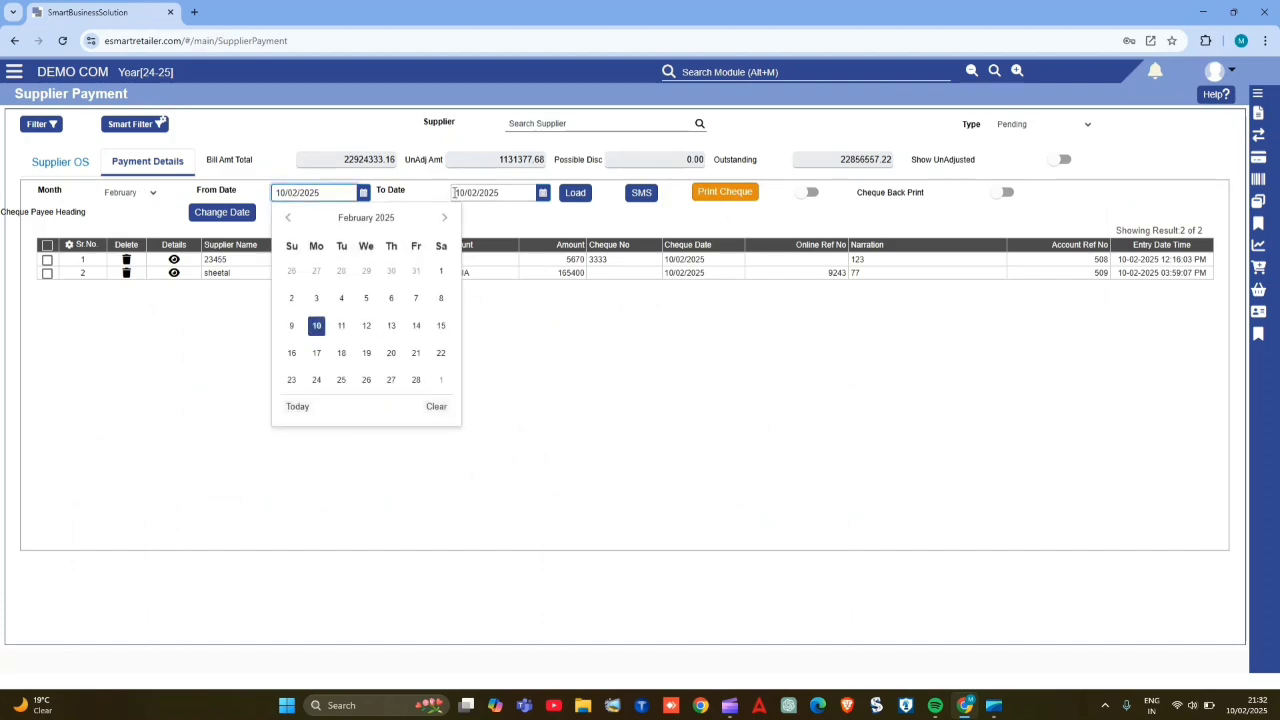
left_click(474, 193)
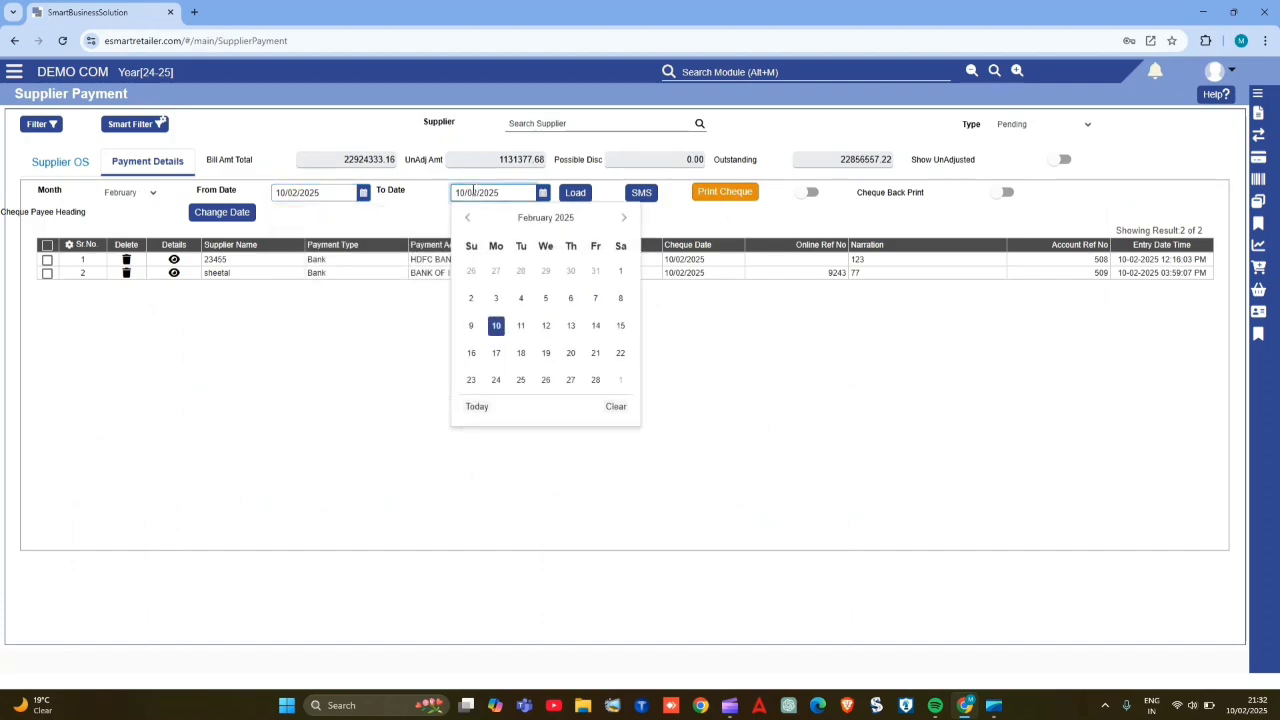
left_click(578, 195)
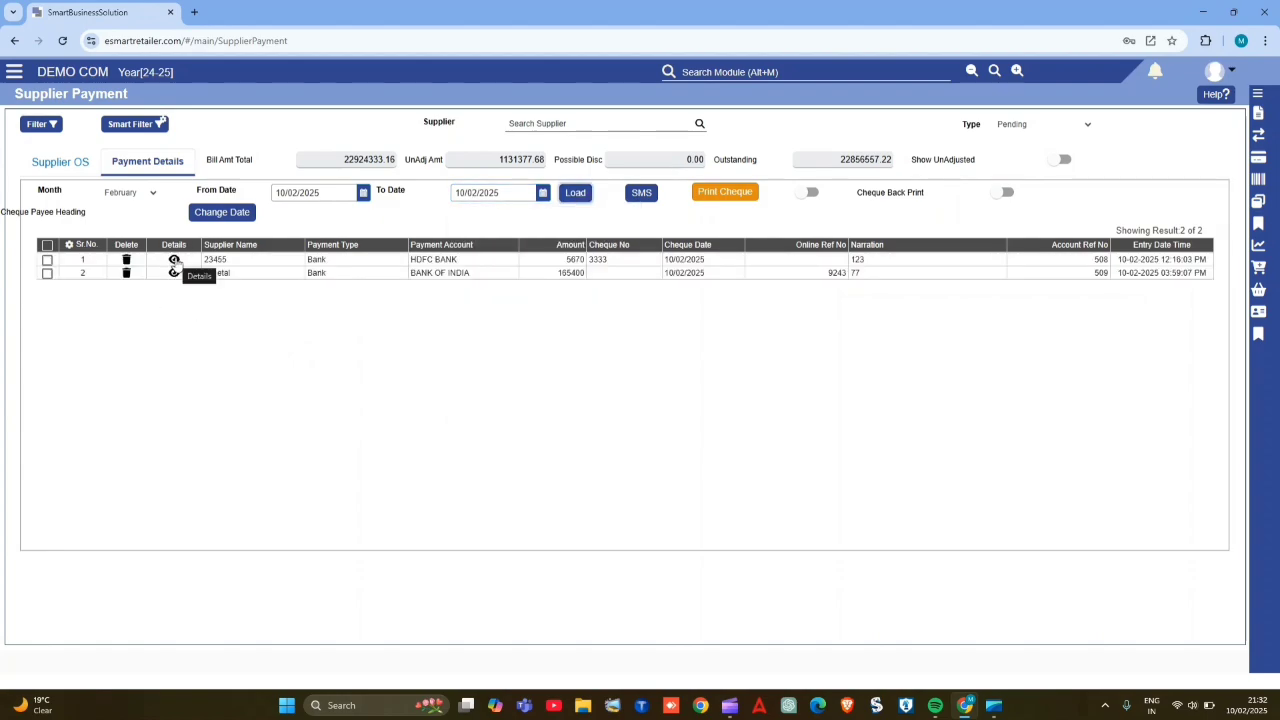
- View the details of the HDFC BANK payment and close them
left_click(174, 261)
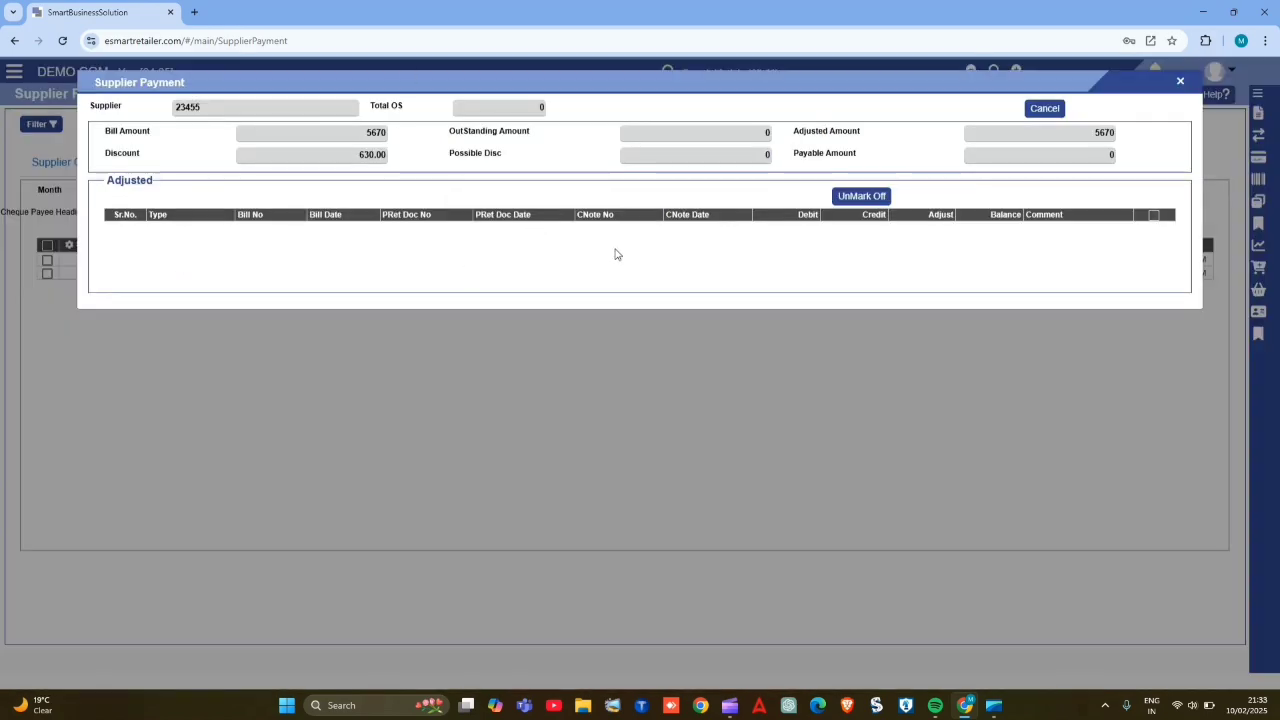
left_click(1058, 109)
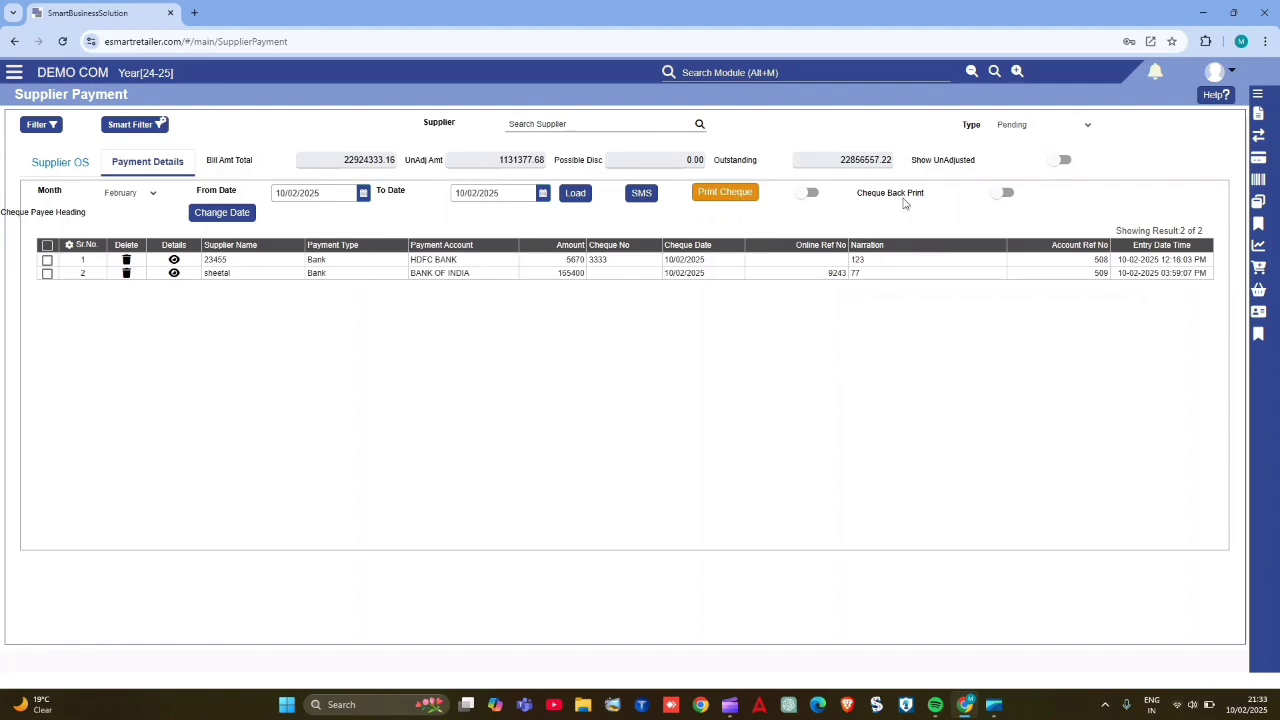
- Save the payment details column settings with the Details column kept selected, and reset the columns to their default
left_click(68, 245)
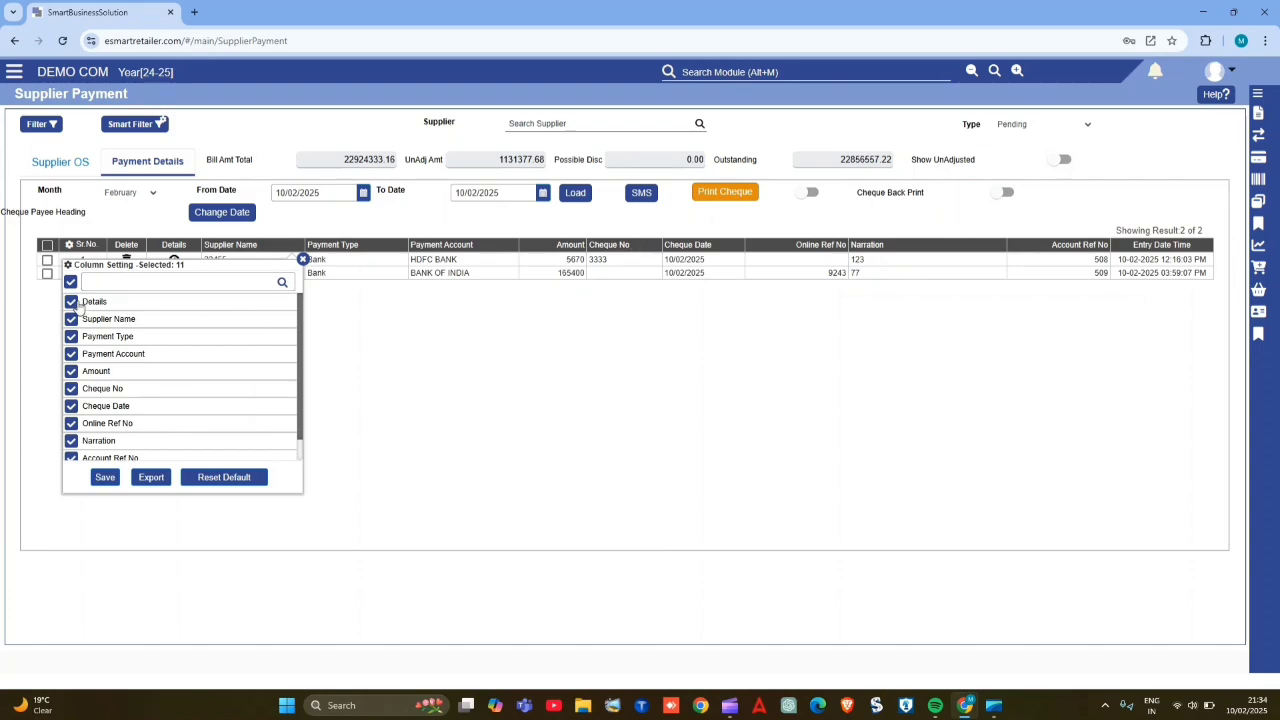
left_click(76, 304)
left_click(76, 304)
left_click(106, 478)
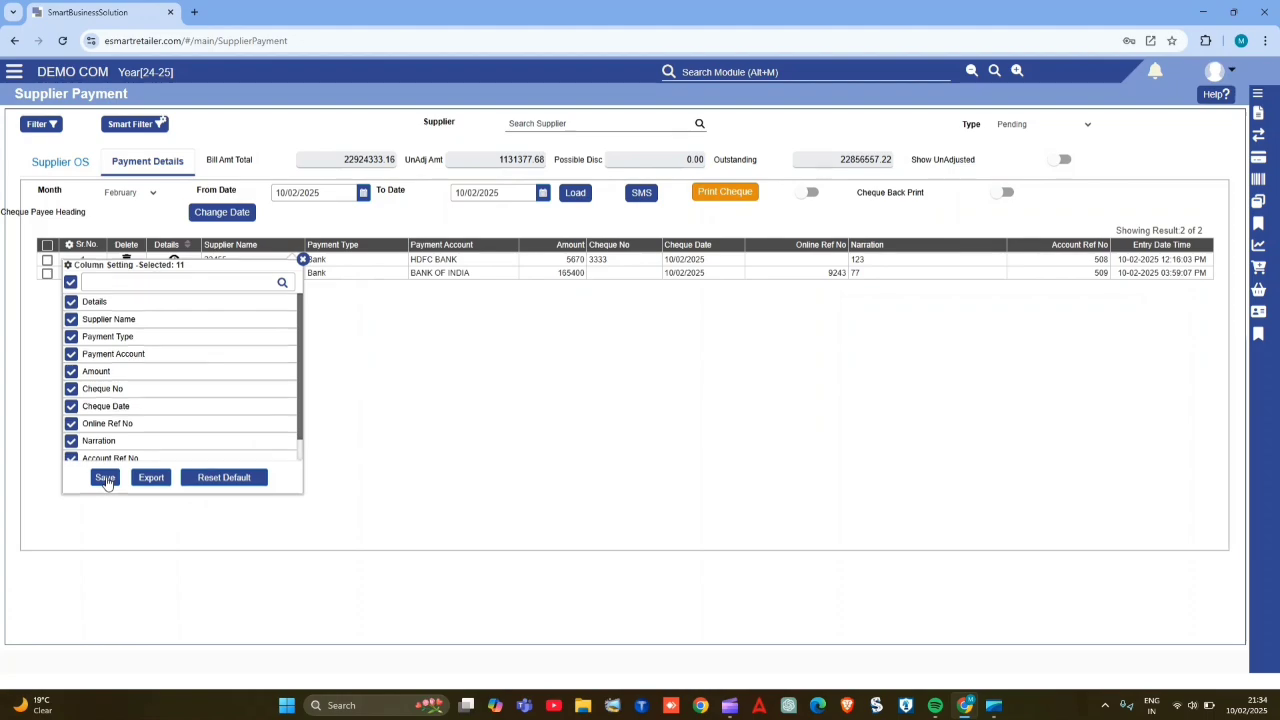
left_click(69, 245)
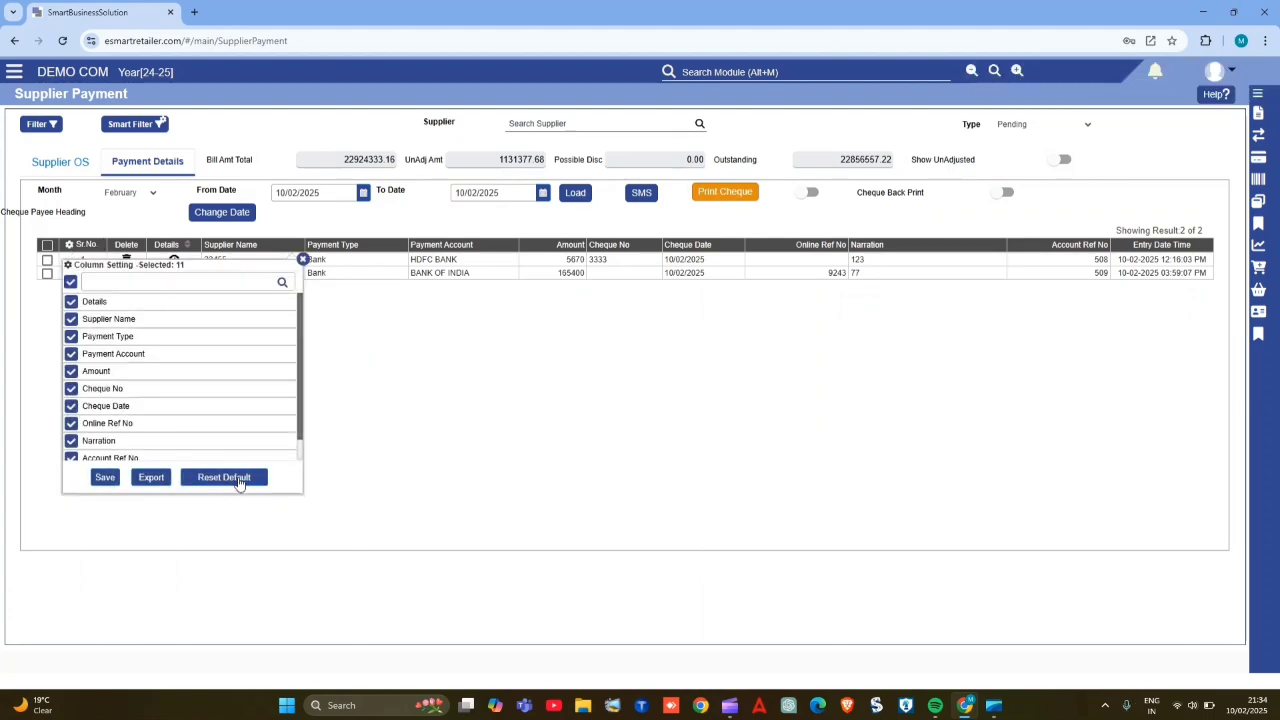
left_click(222, 479)
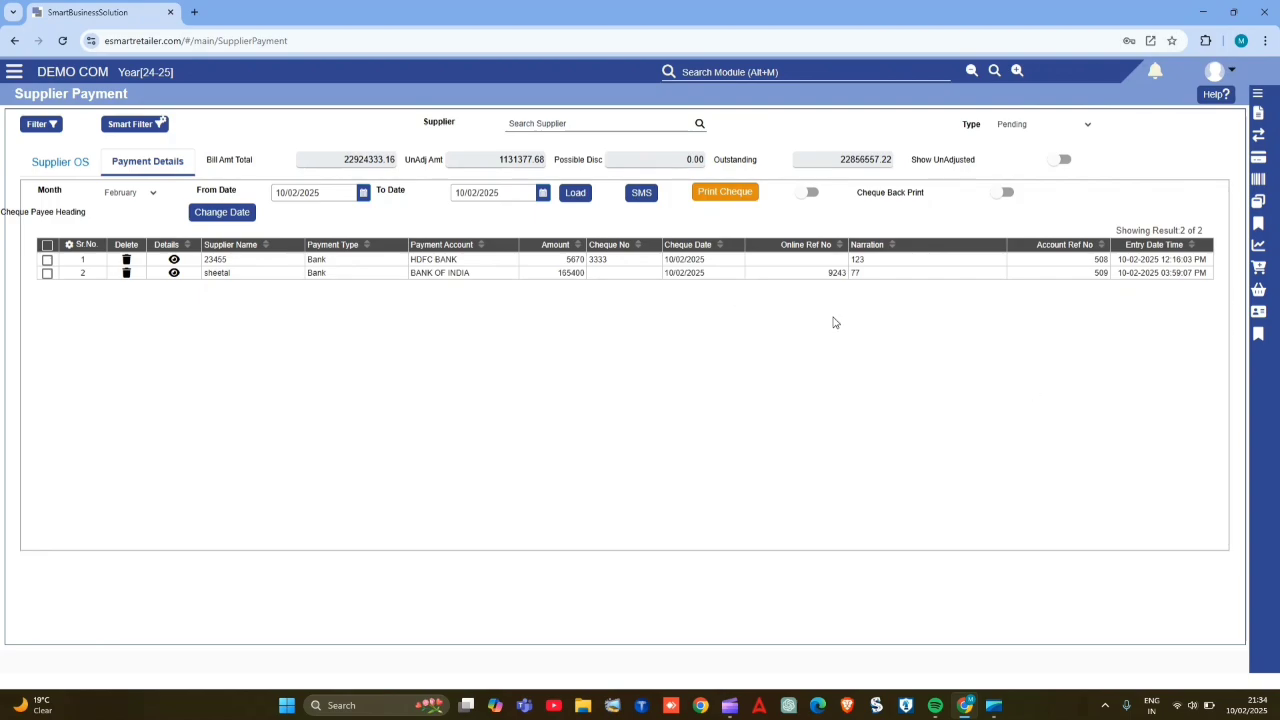
- Set the payment type filter to All, and return it to Pending
left_click(1016, 129)
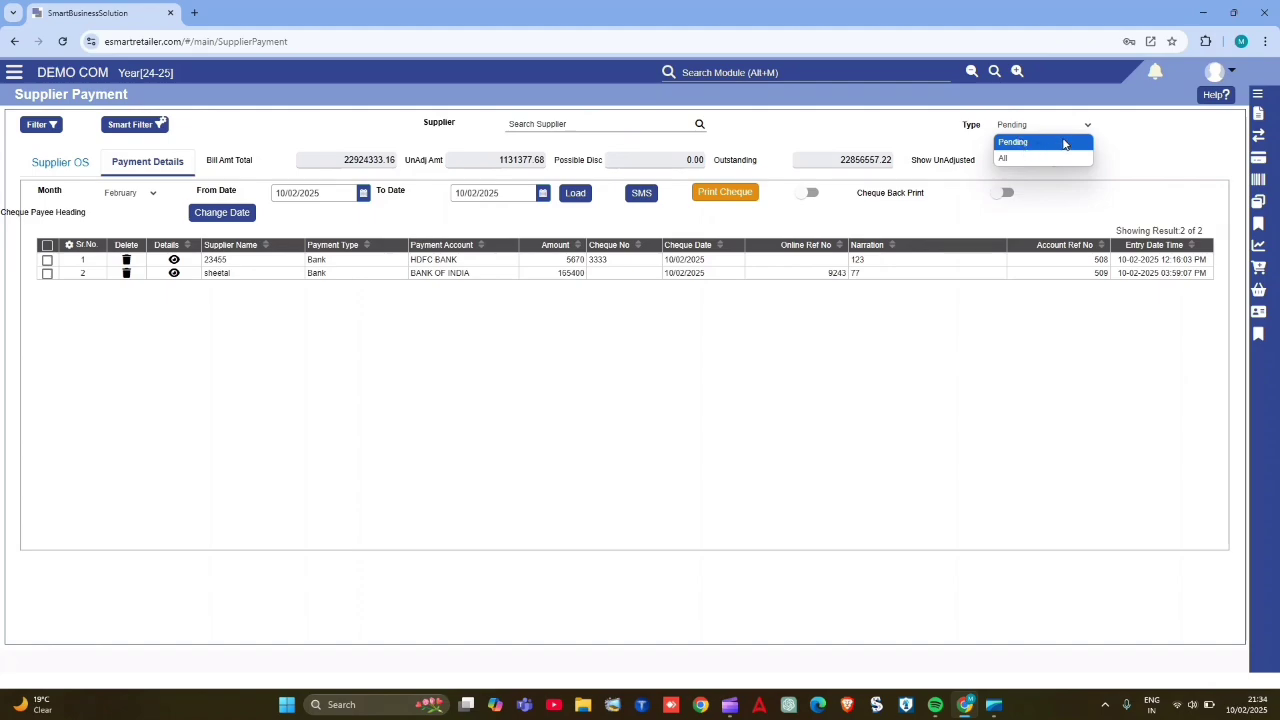
left_click(1024, 160)
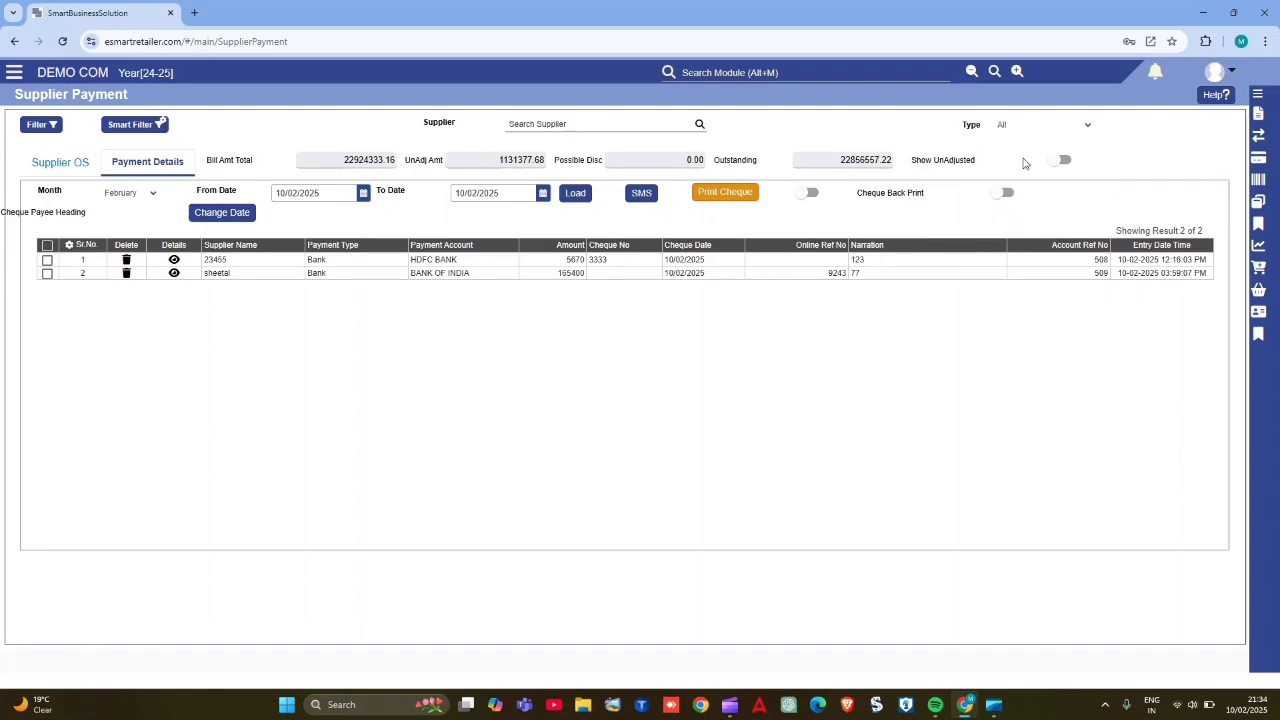
left_click(1008, 125)
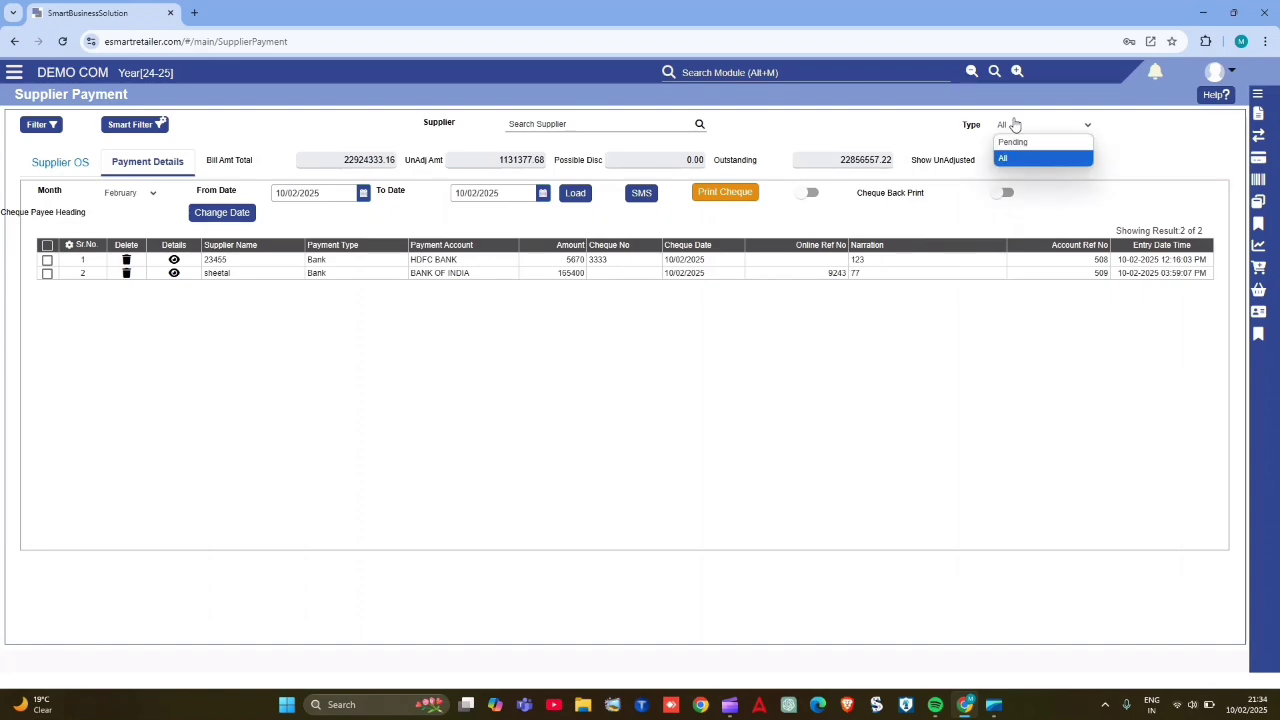
left_click(1012, 142)
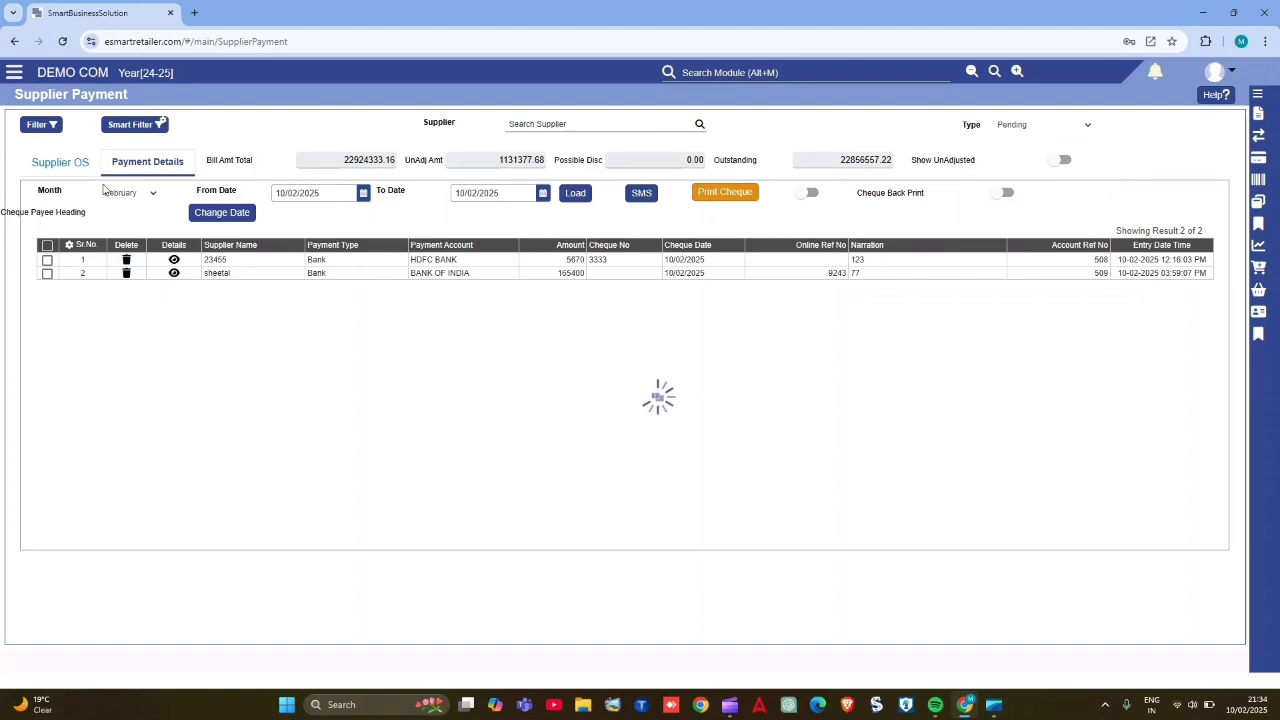
- Return to the outstanding suppliers, open the first supplier's bills and examine their quantity, stock and due date columns
left_click(60, 172)
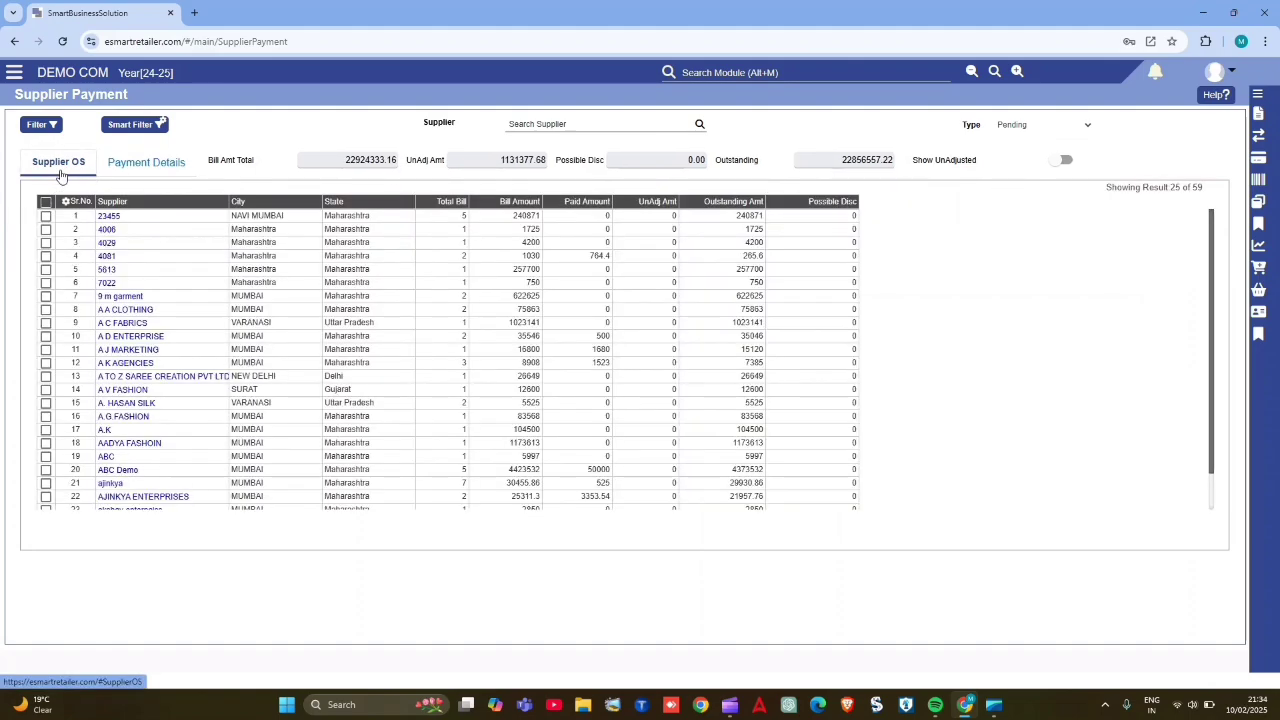
left_click(108, 217)
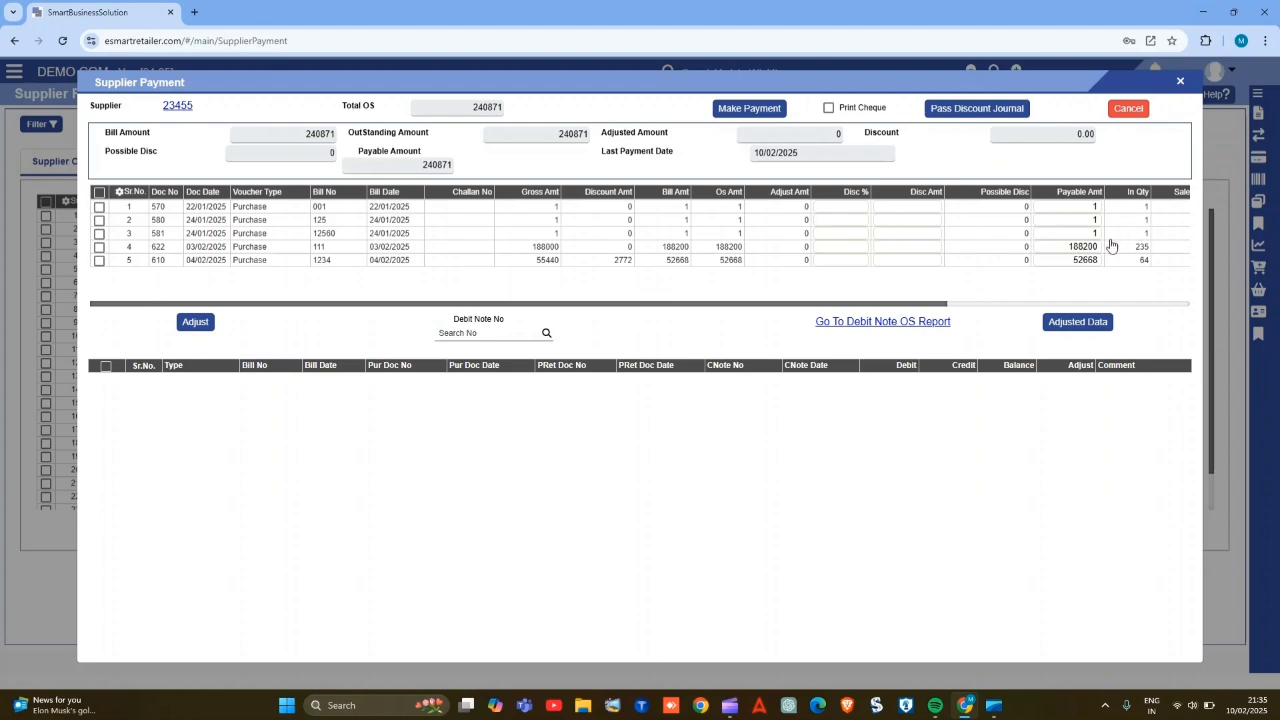
scroll(1110, 243, "right", 5)
scroll(1110, 245, "right", 4)
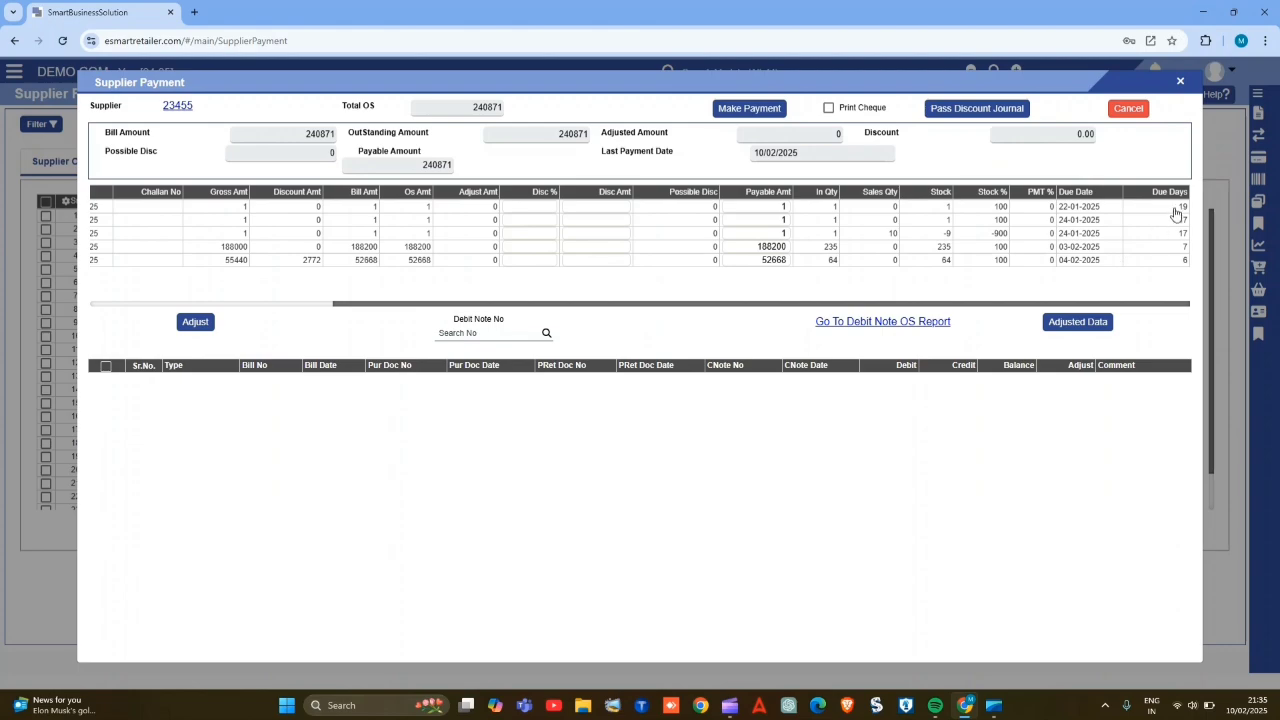
scroll(1038, 217, "left", 5)
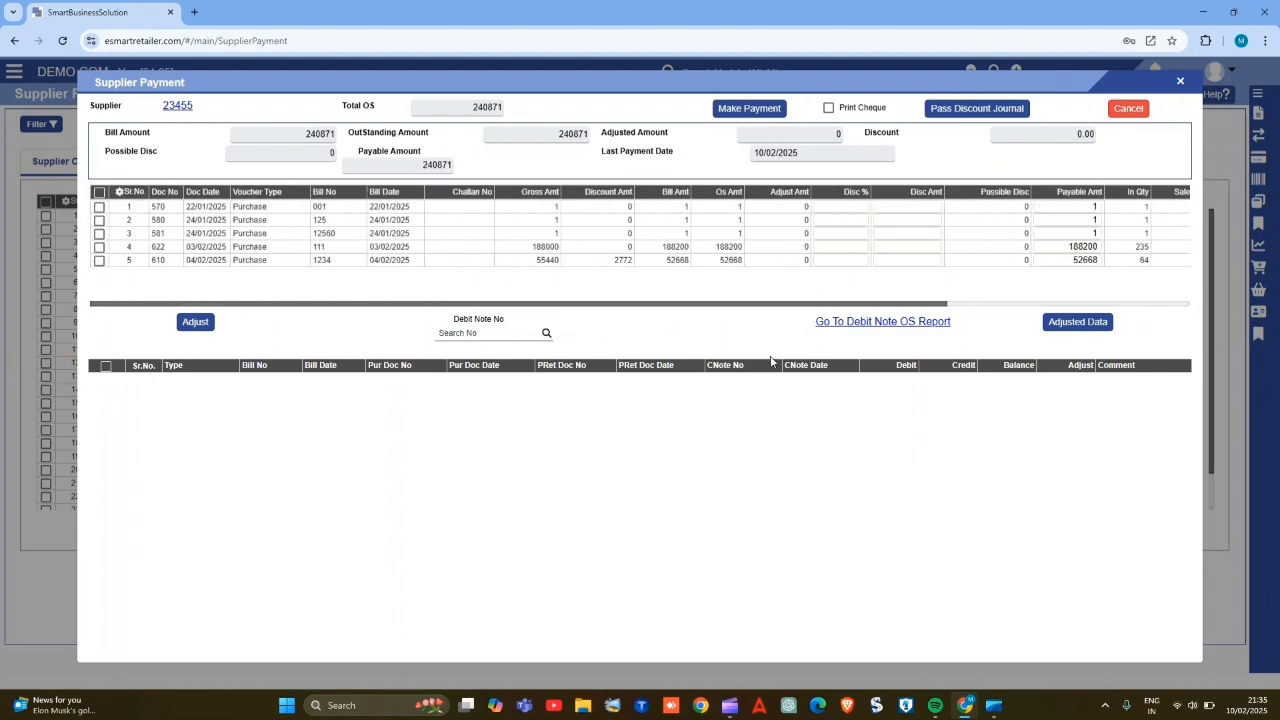
- Open the debit note outstanding report and print it as a PDF for outstanding items only, dated 10/02/2025
left_click(911, 322)
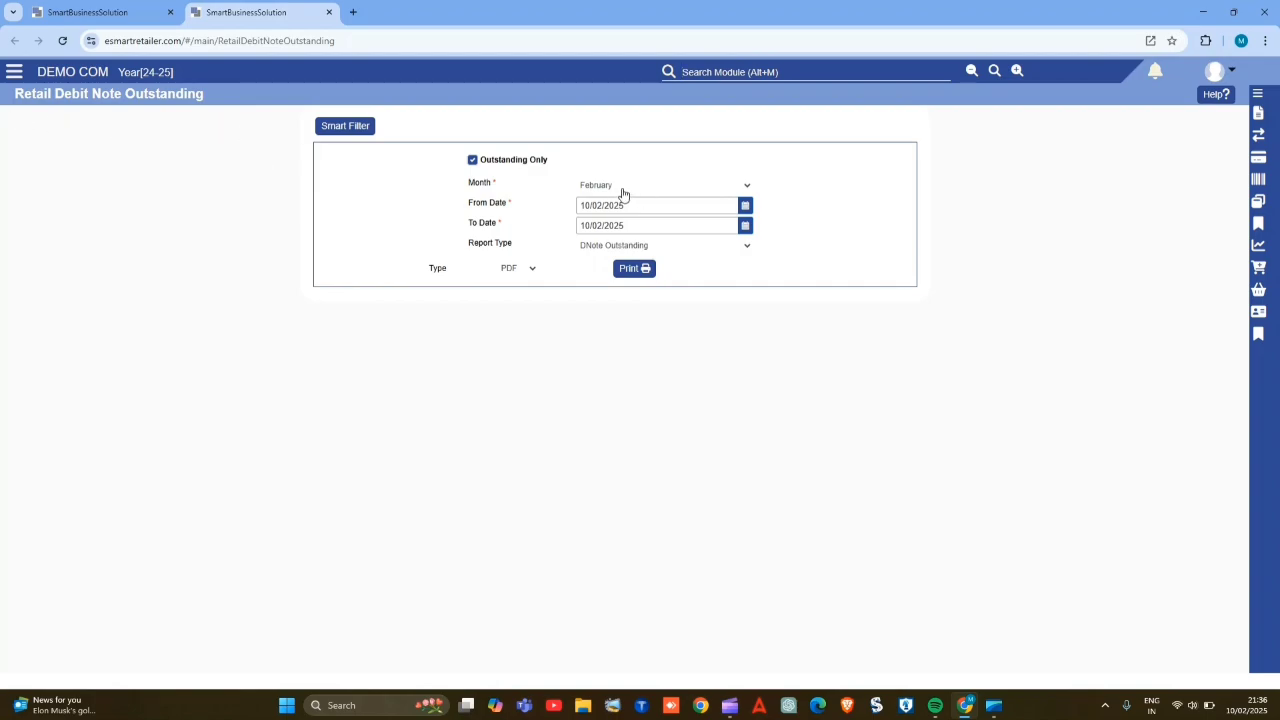
left_click(629, 270)
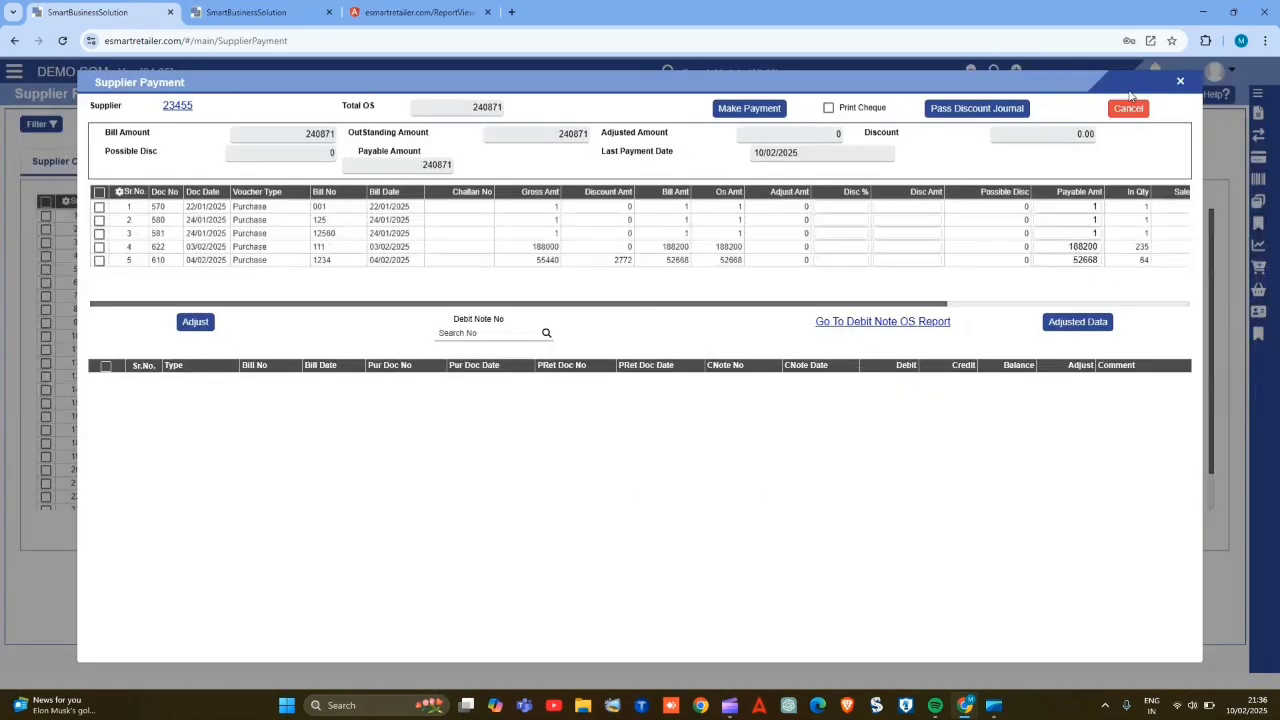
- Un-adjust the 500 cash payment of 03/02/2025 and the matching 500 purchase bill of 22/01/2025 in the supplier's adjusted records
left_click(1088, 331)
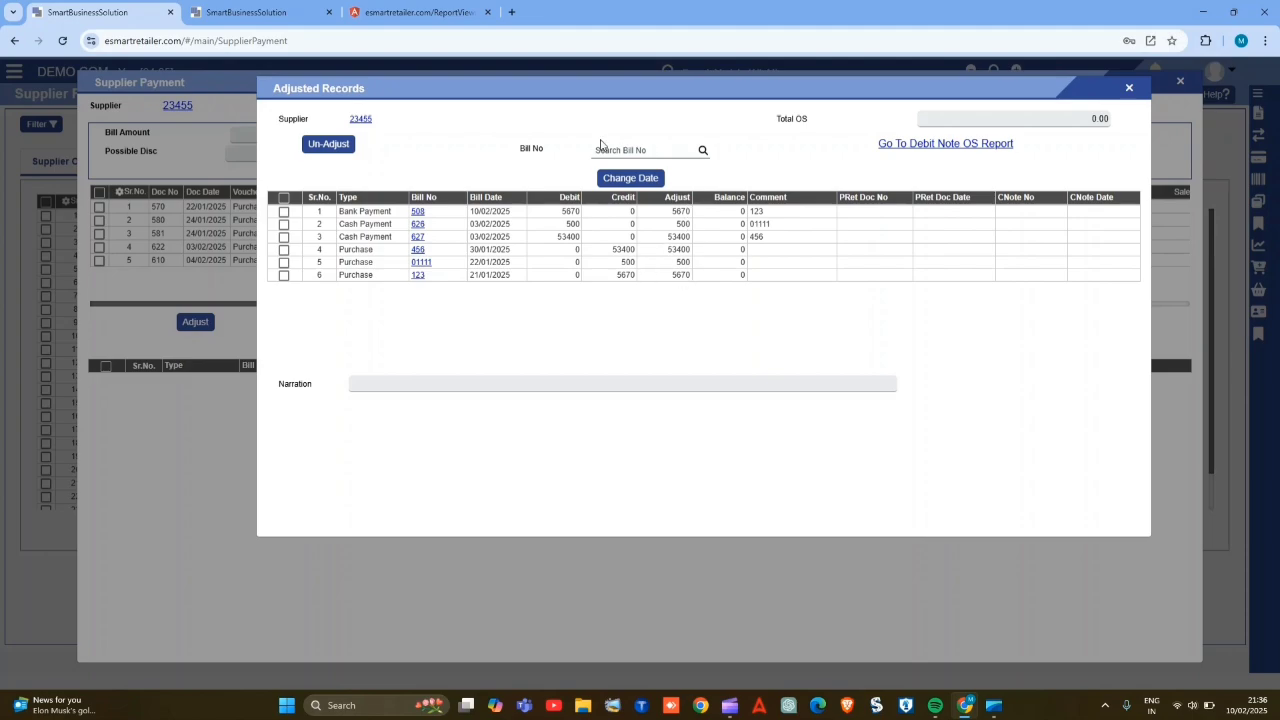
left_click(328, 144)
left_click(284, 212)
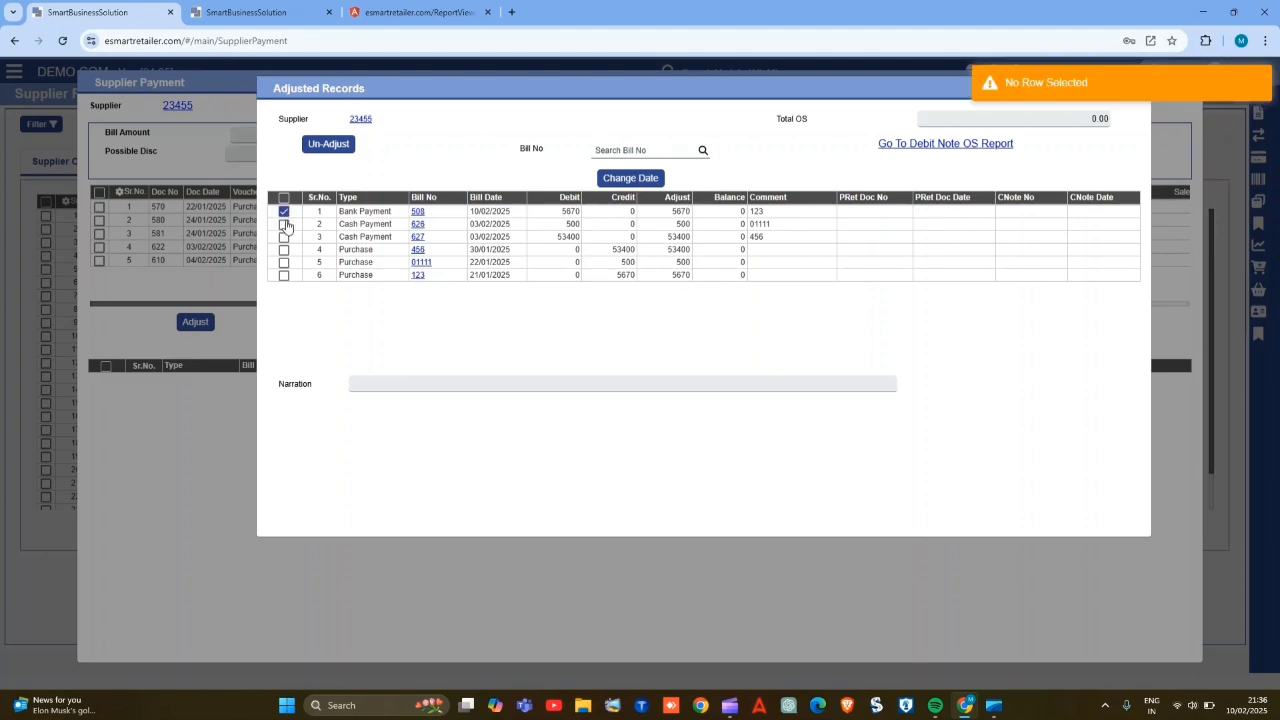
left_click(284, 225)
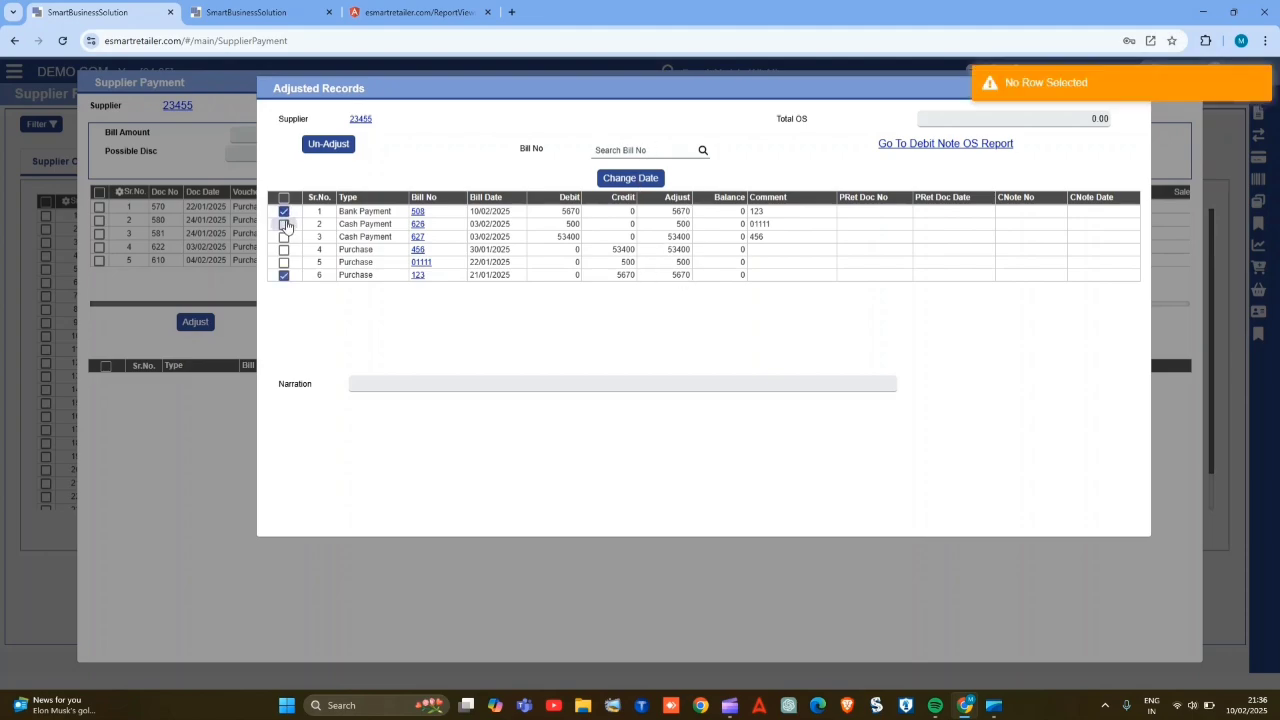
left_click(339, 146)
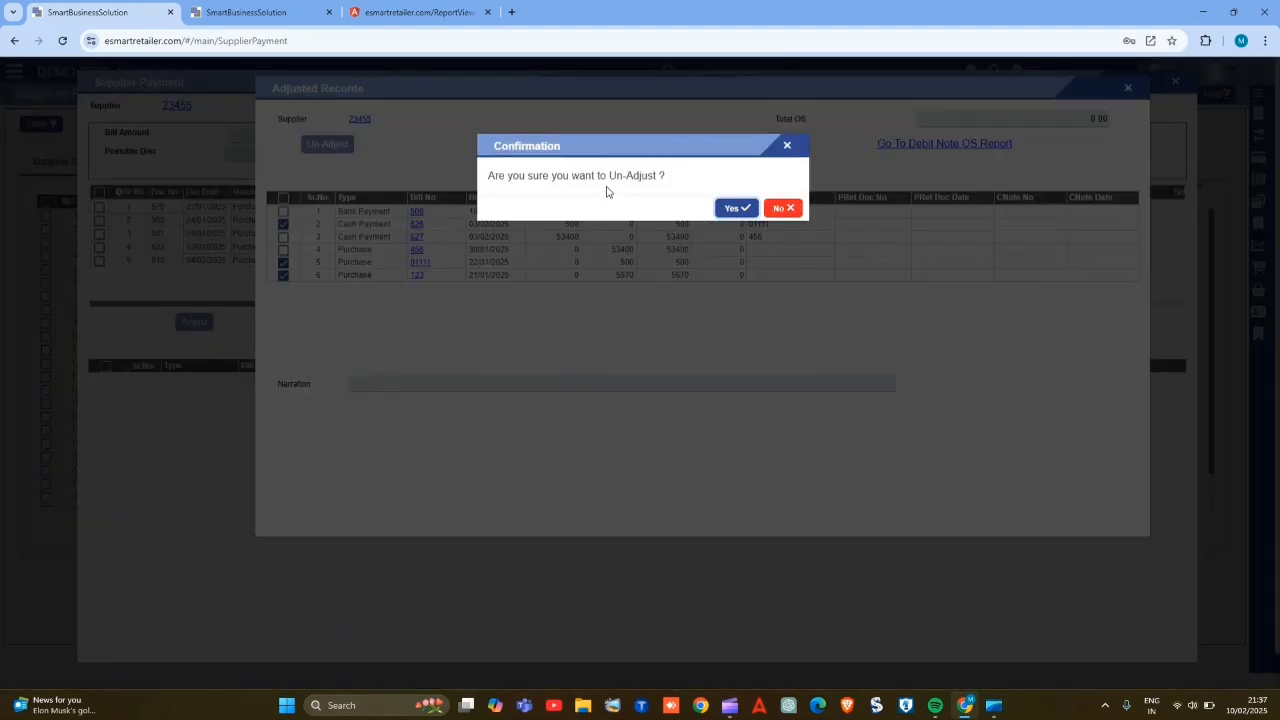
left_click(734, 208)
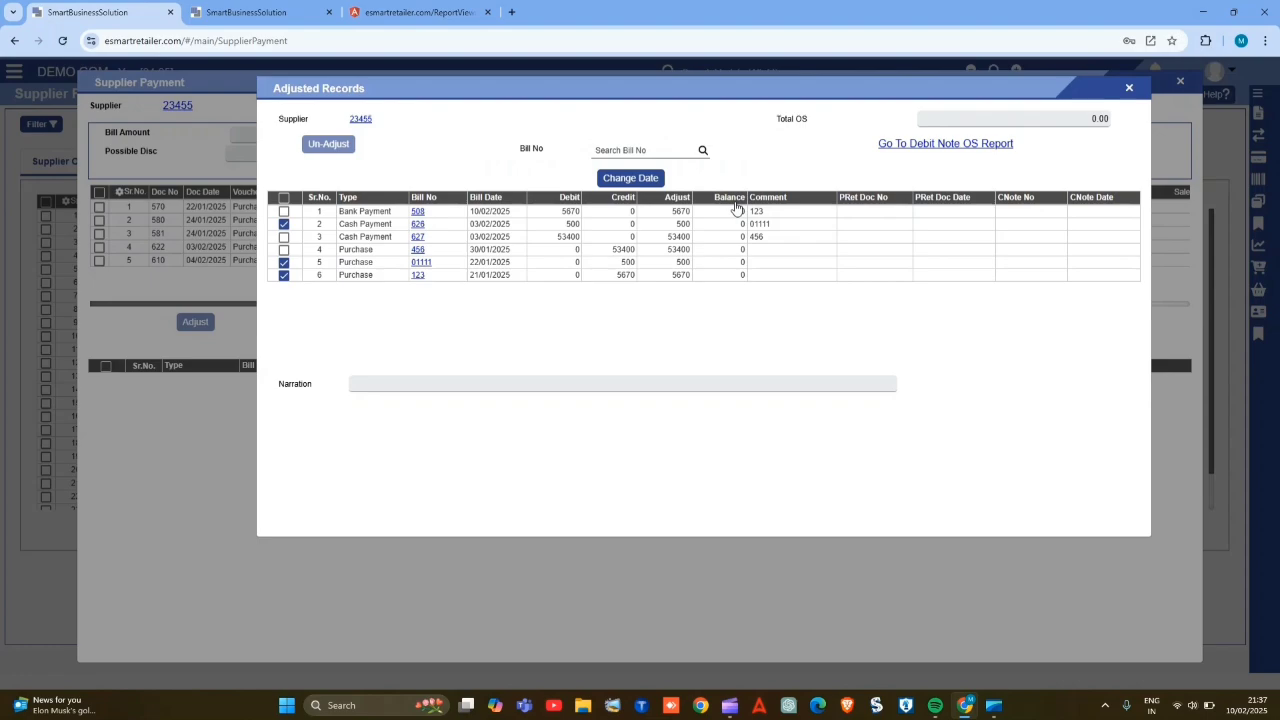
- Select the 5670 bank payment of 10/02/2025 and its matching purchase of 21/01/2025, and pick 06/01/2025 in the date change form
left_click(284, 211)
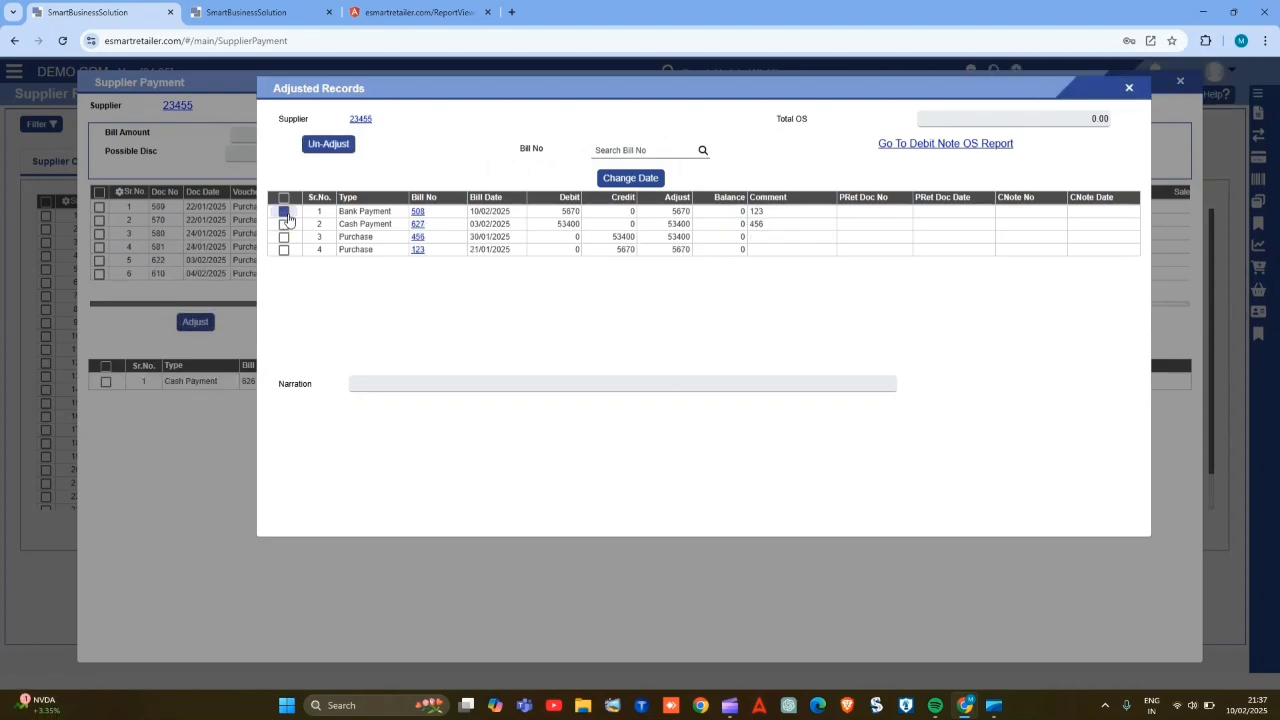
left_click(284, 249)
left_click(616, 180)
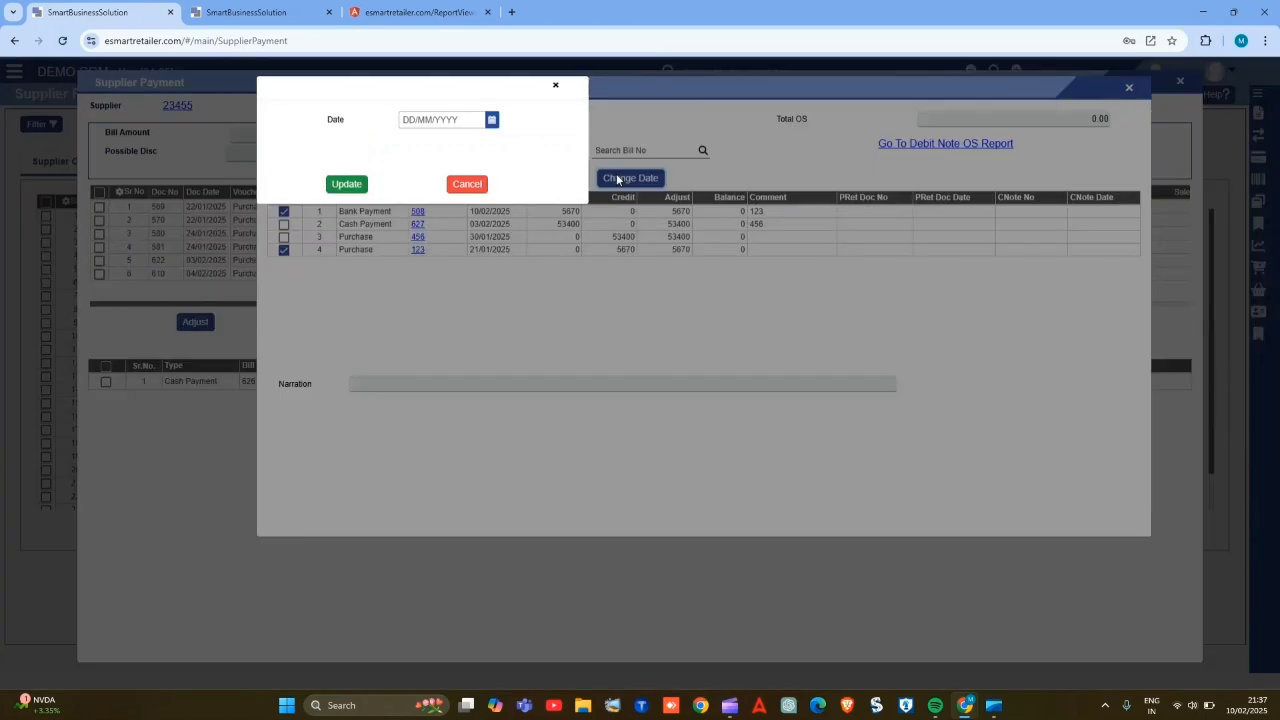
left_click(423, 122)
left_click(404, 120)
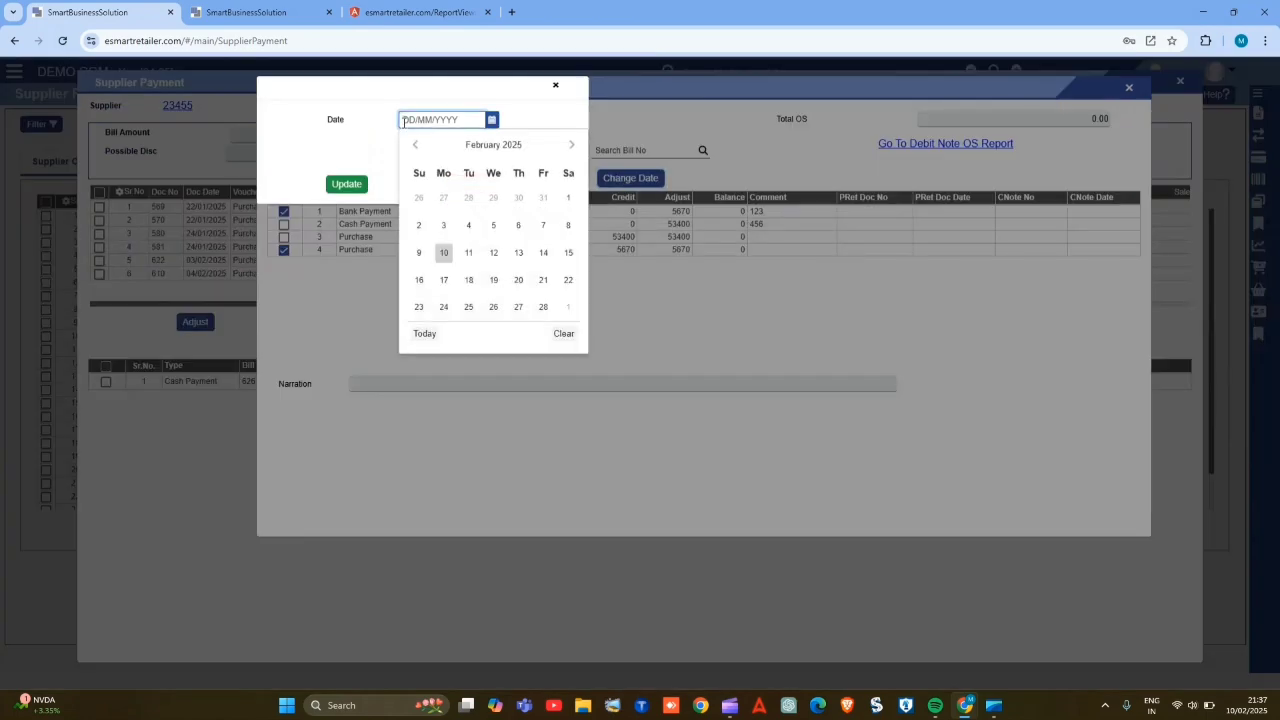
left_click(415, 145)
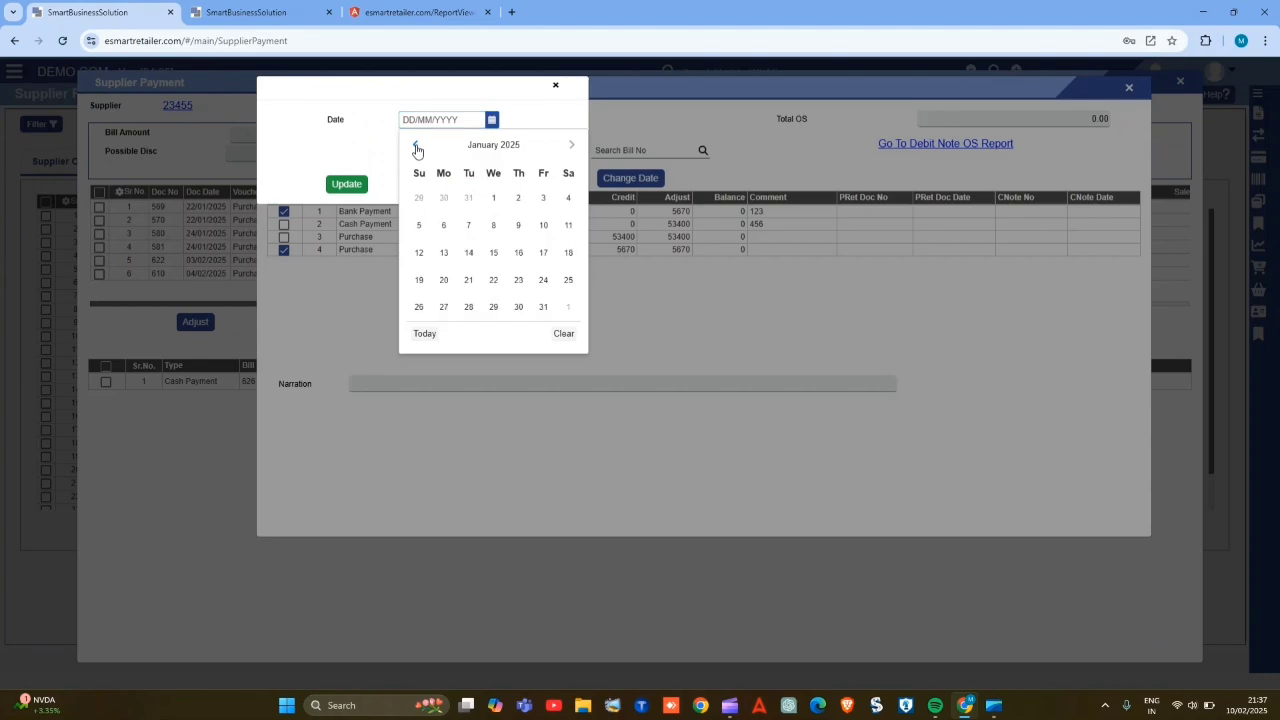
left_click(444, 225)
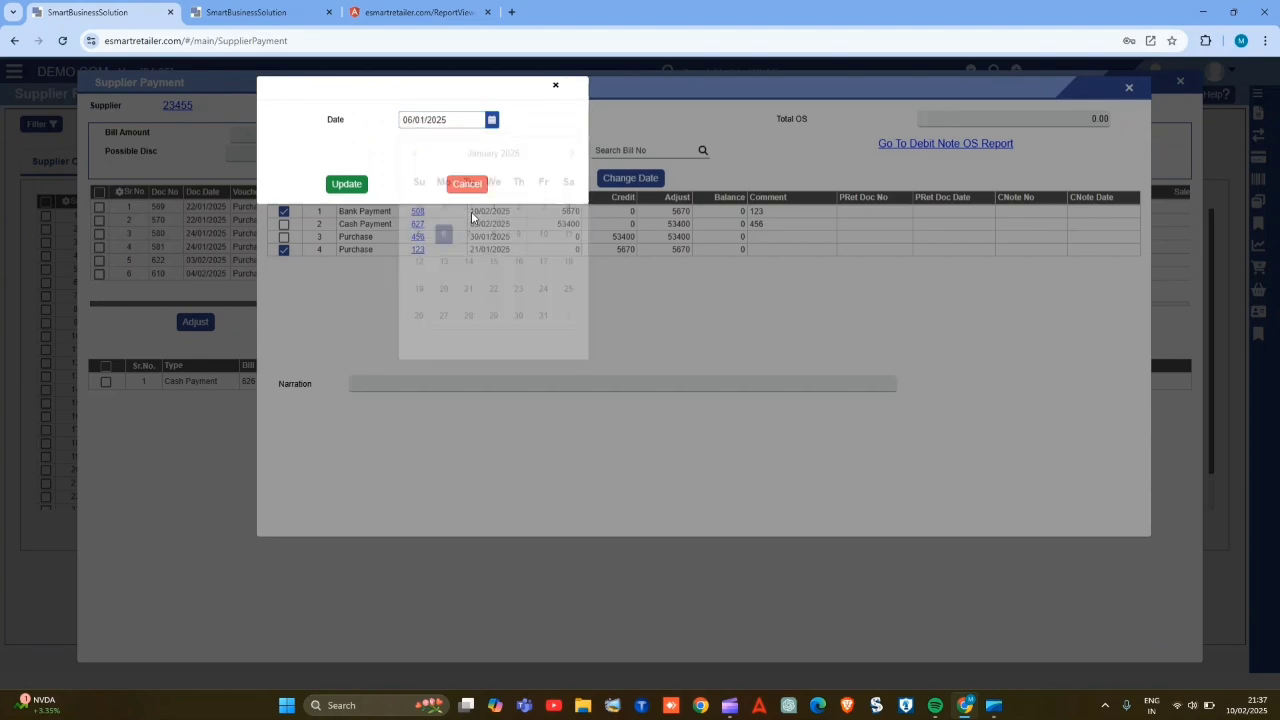
left_click(469, 252)
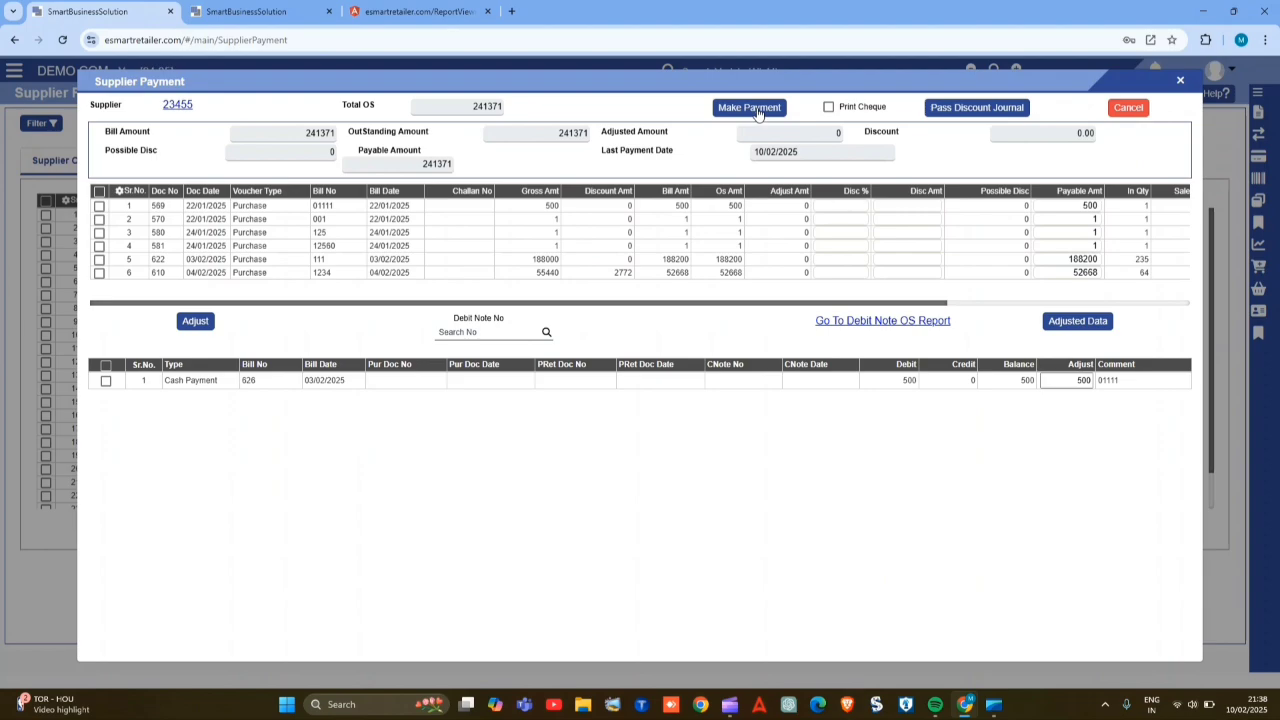
- Start a payment for the supplier's 500 purchase bill of 22/01/2025 and set the payment type to Bank
left_click(757, 109)
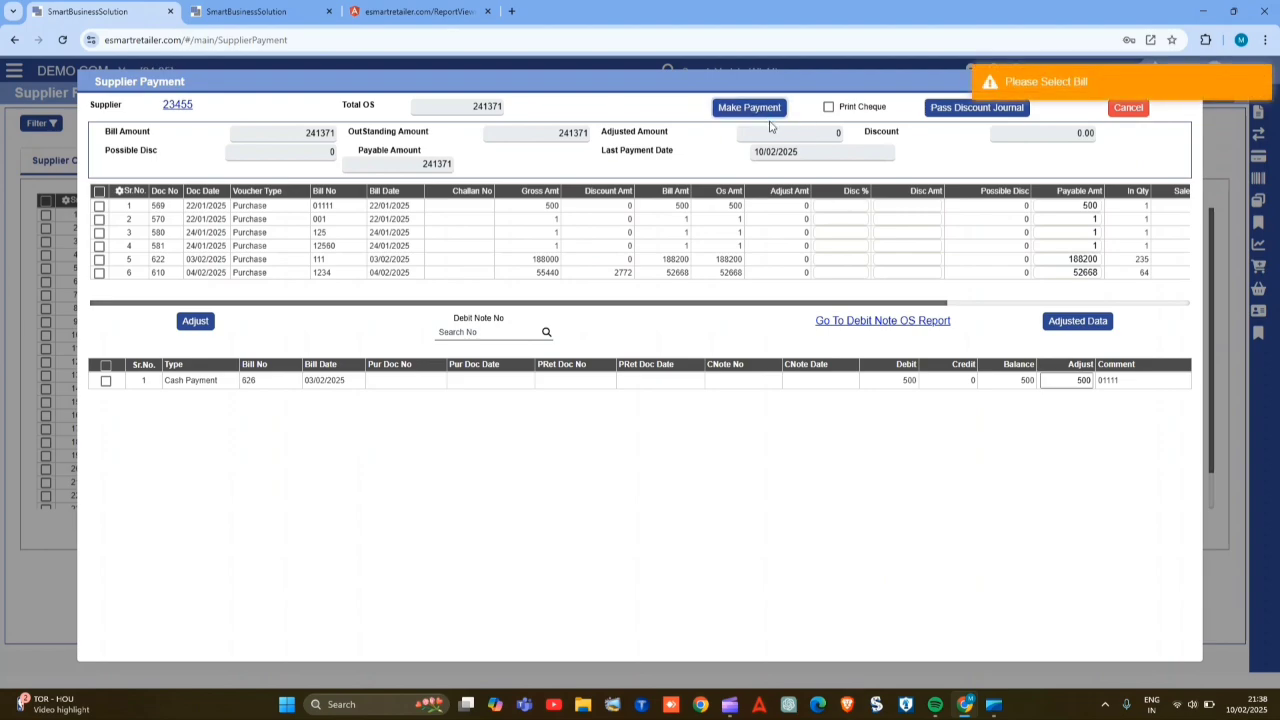
left_click(99, 206)
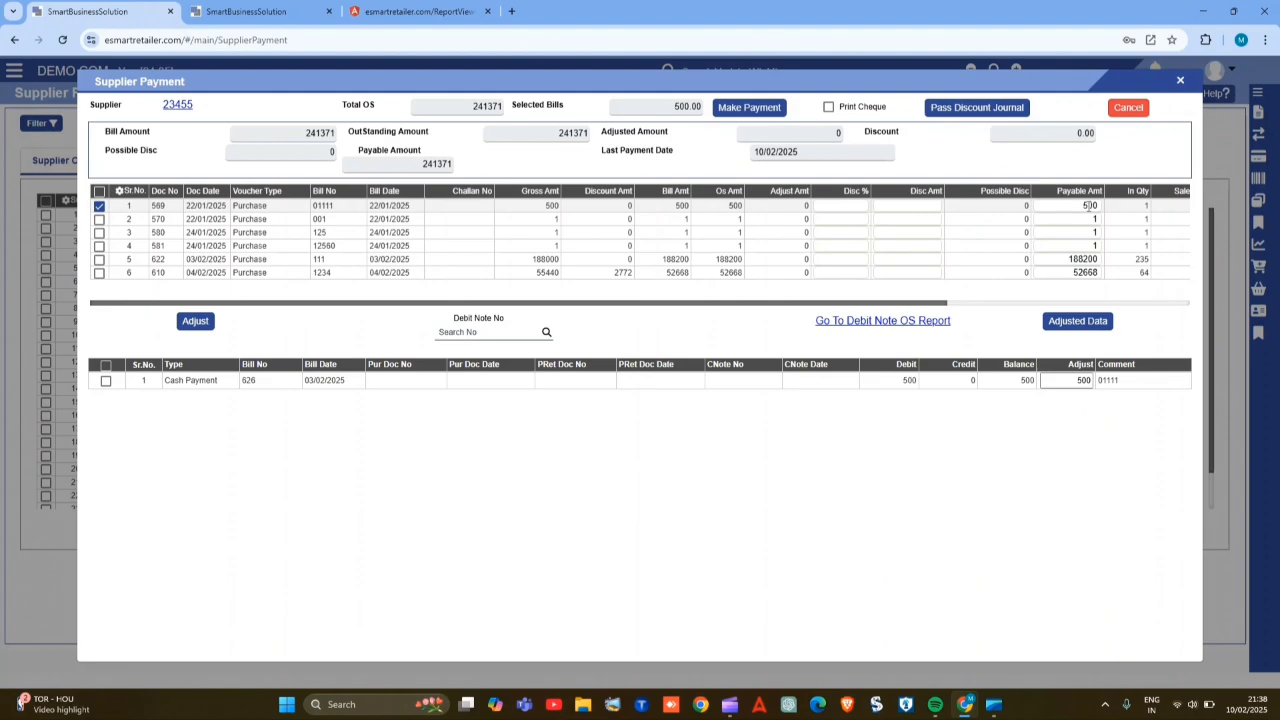
left_click(757, 112)
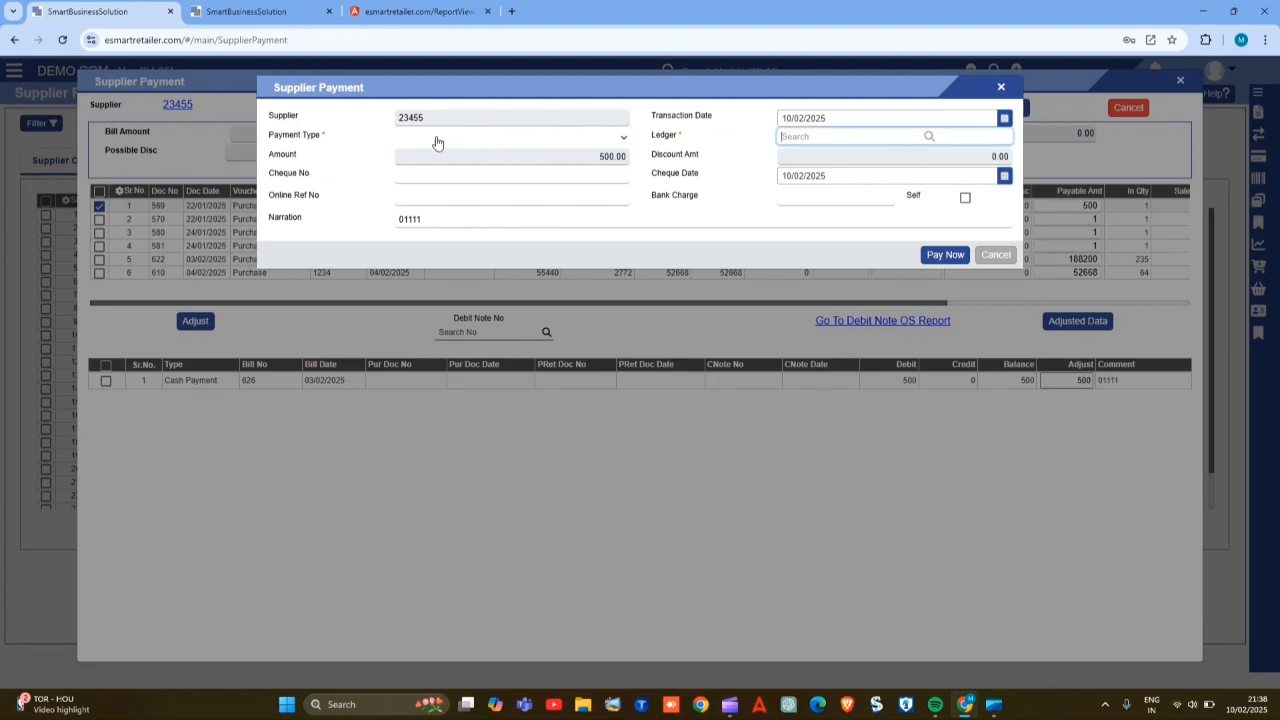
left_click(436, 143)
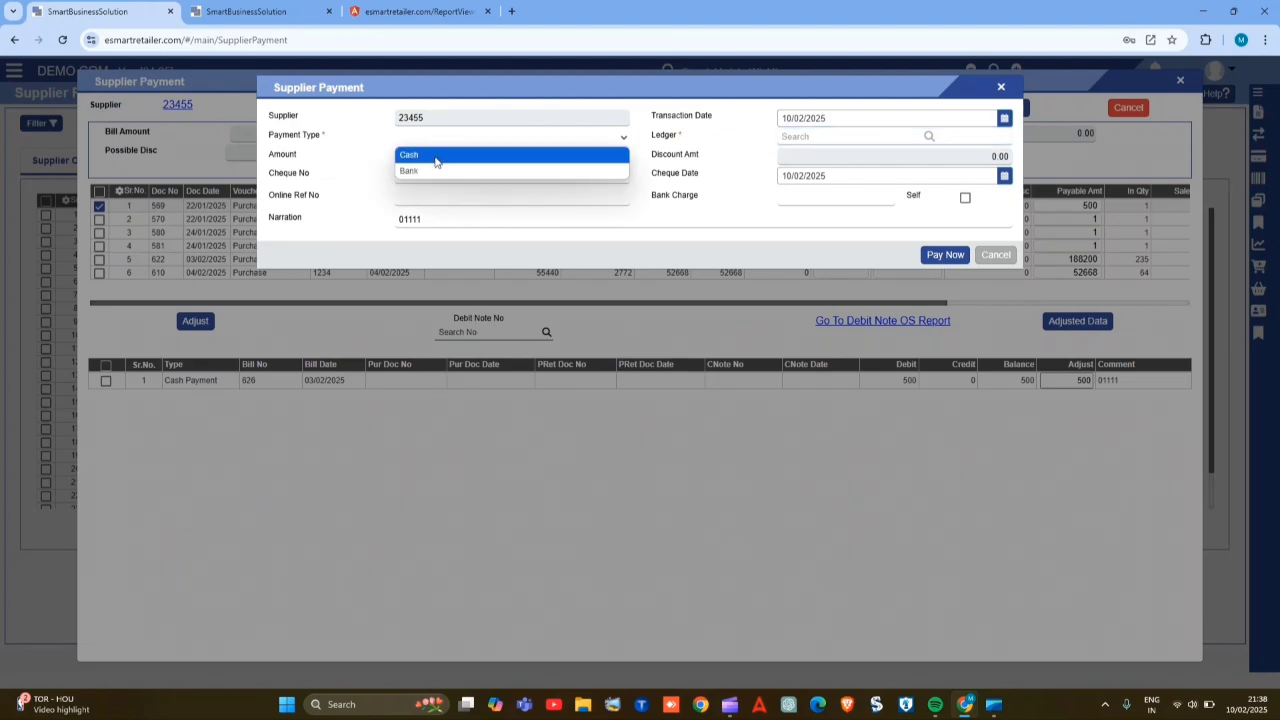
left_click(432, 171)
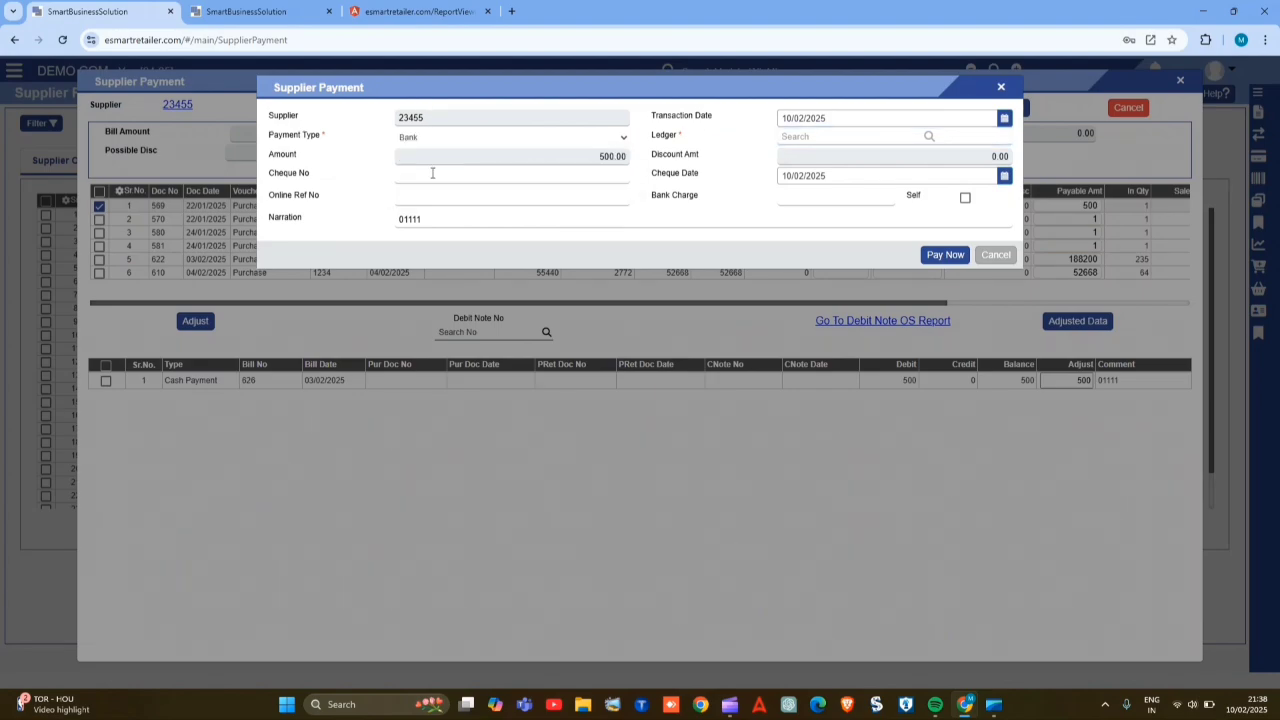
- Examine the amount, cheque number, online reference, narration and transaction date fields of the supplier payment form
left_click(554, 163)
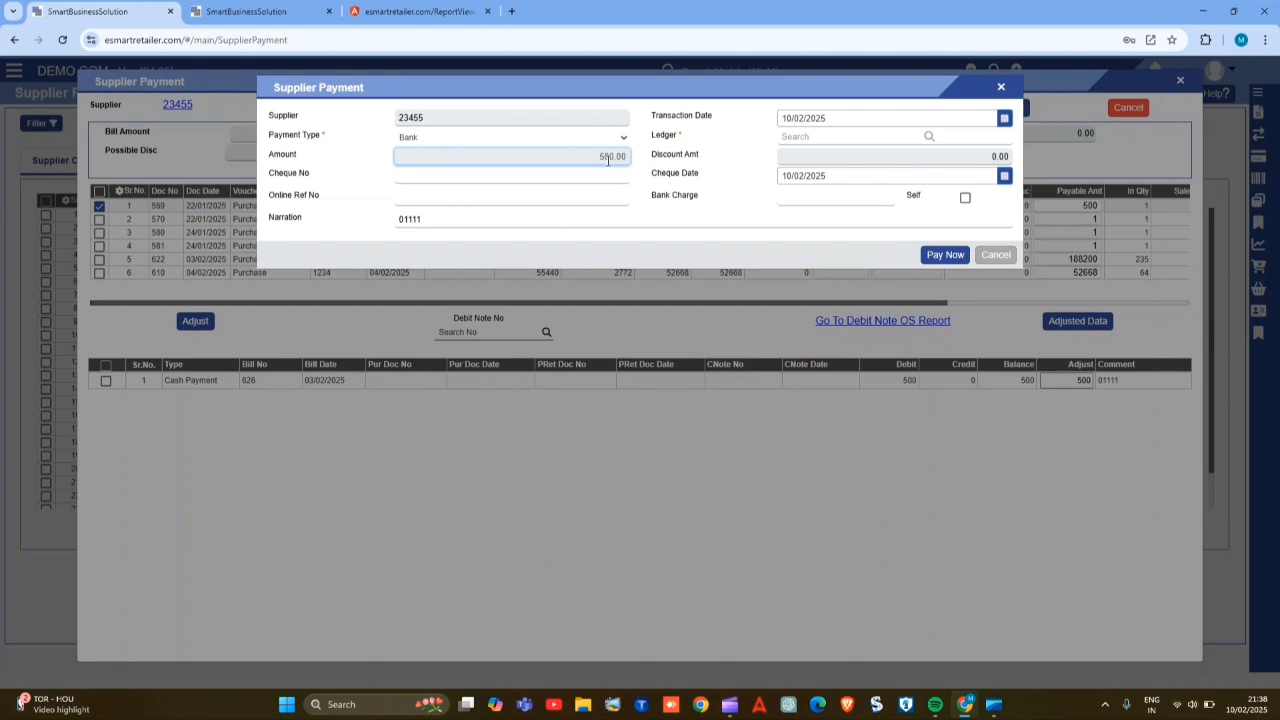
left_click(548, 175)
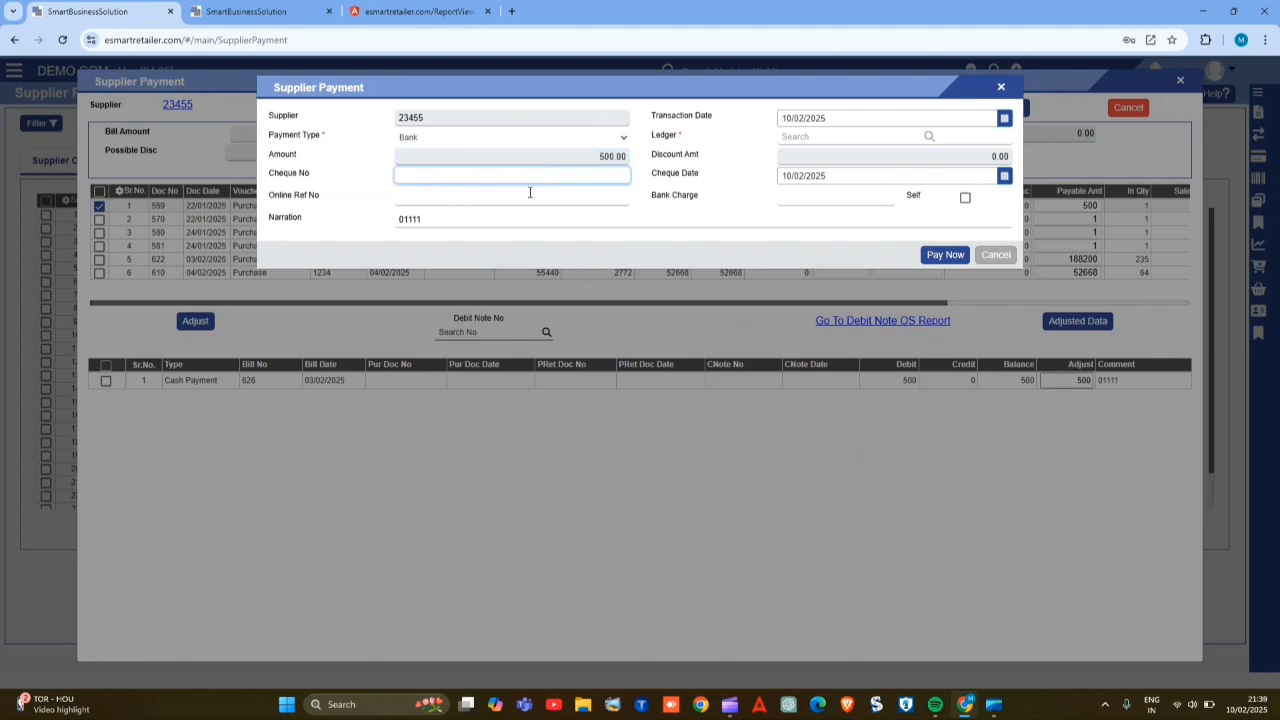
left_click(500, 199)
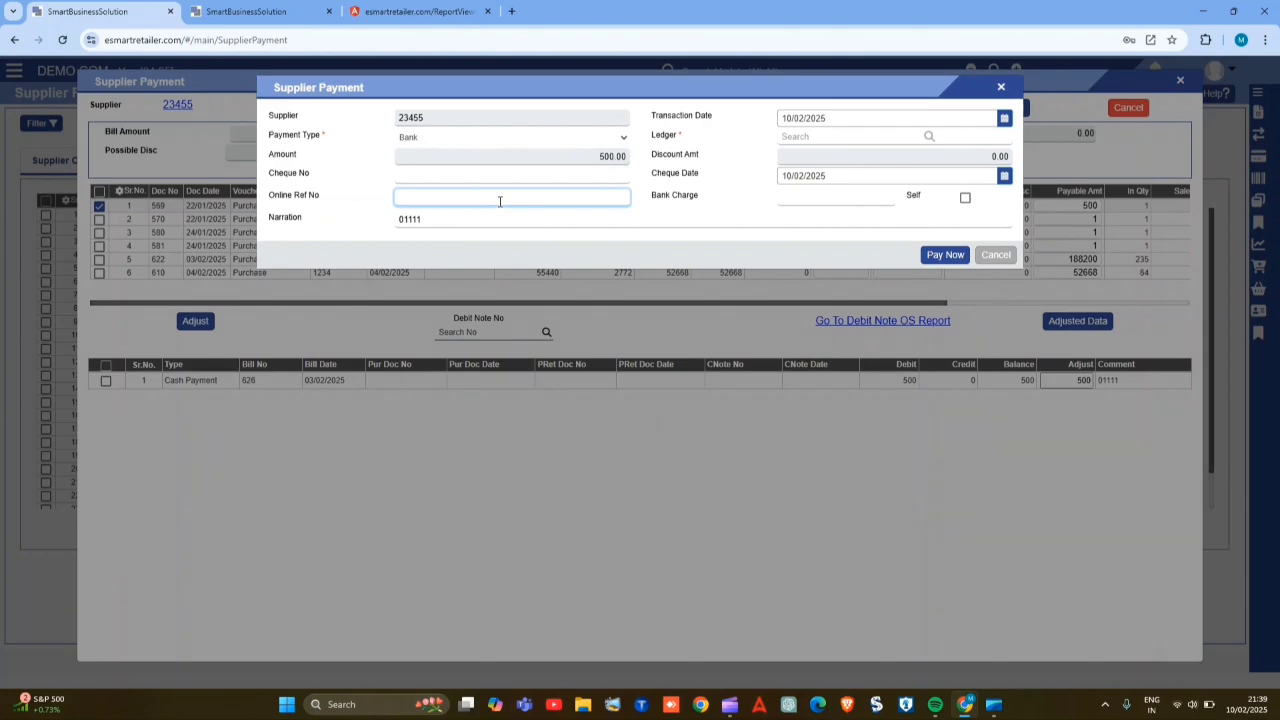
left_click(450, 221)
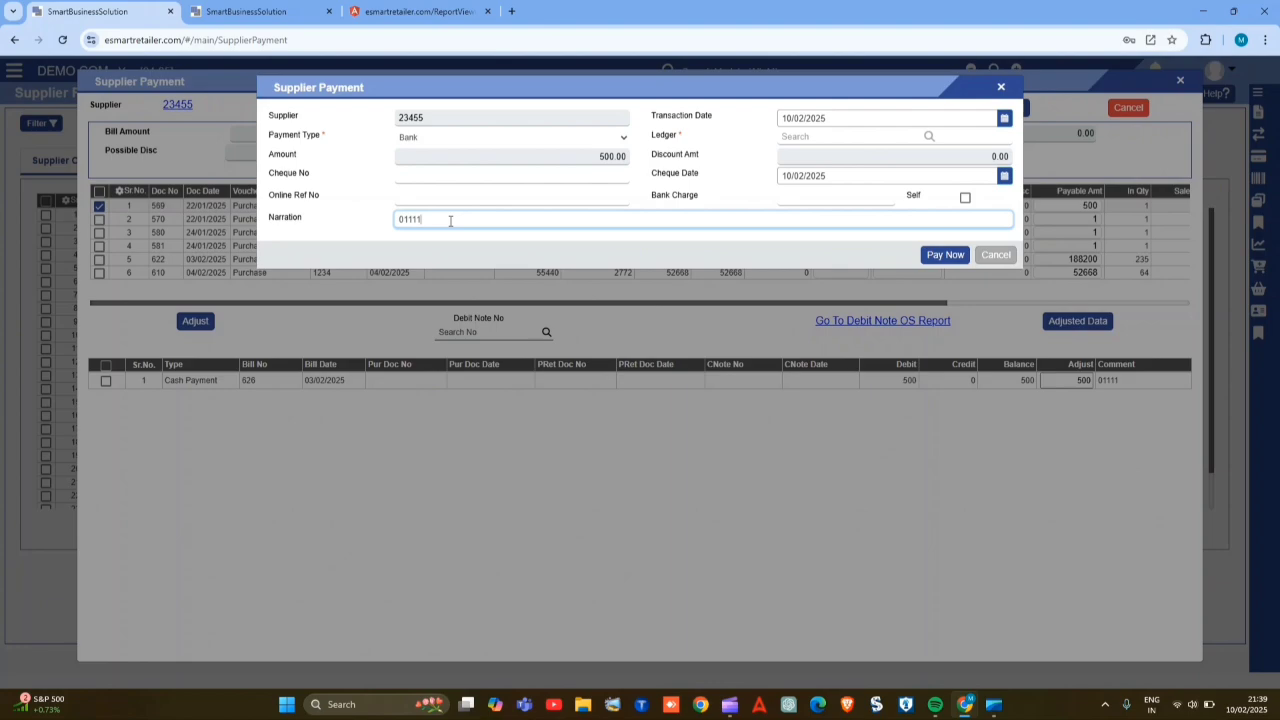
left_click(866, 118)
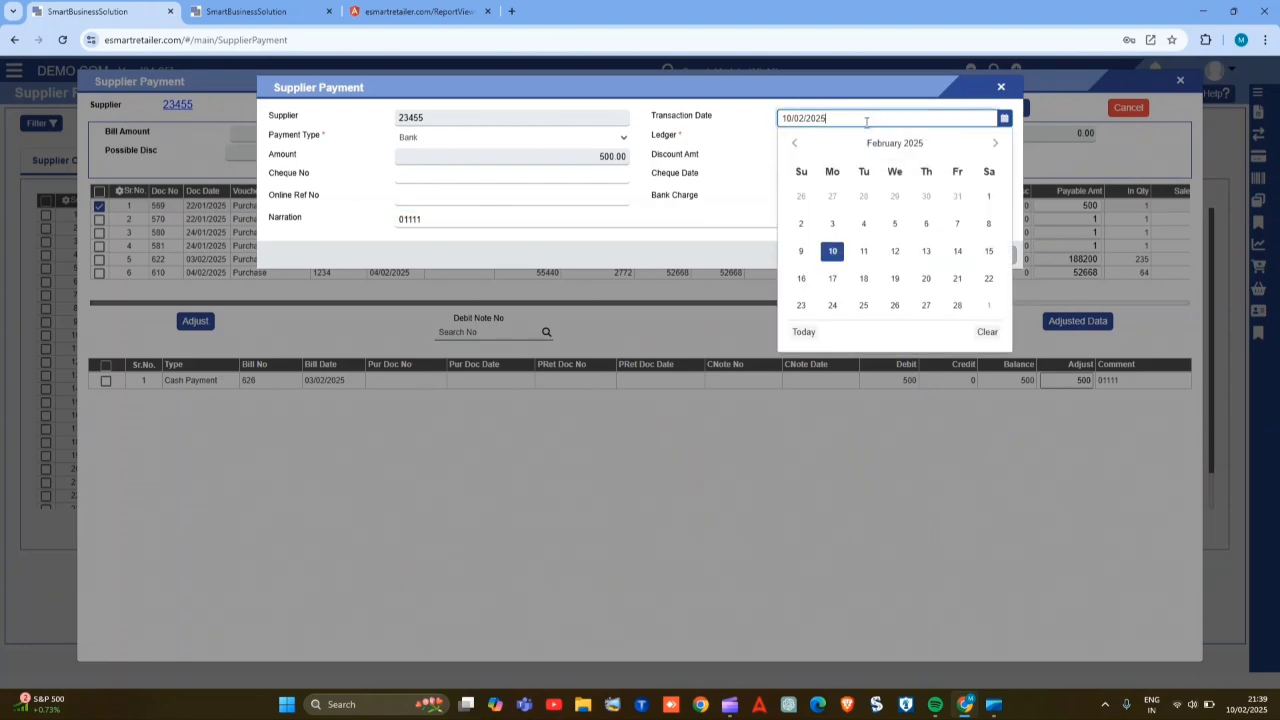
left_click(779, 132)
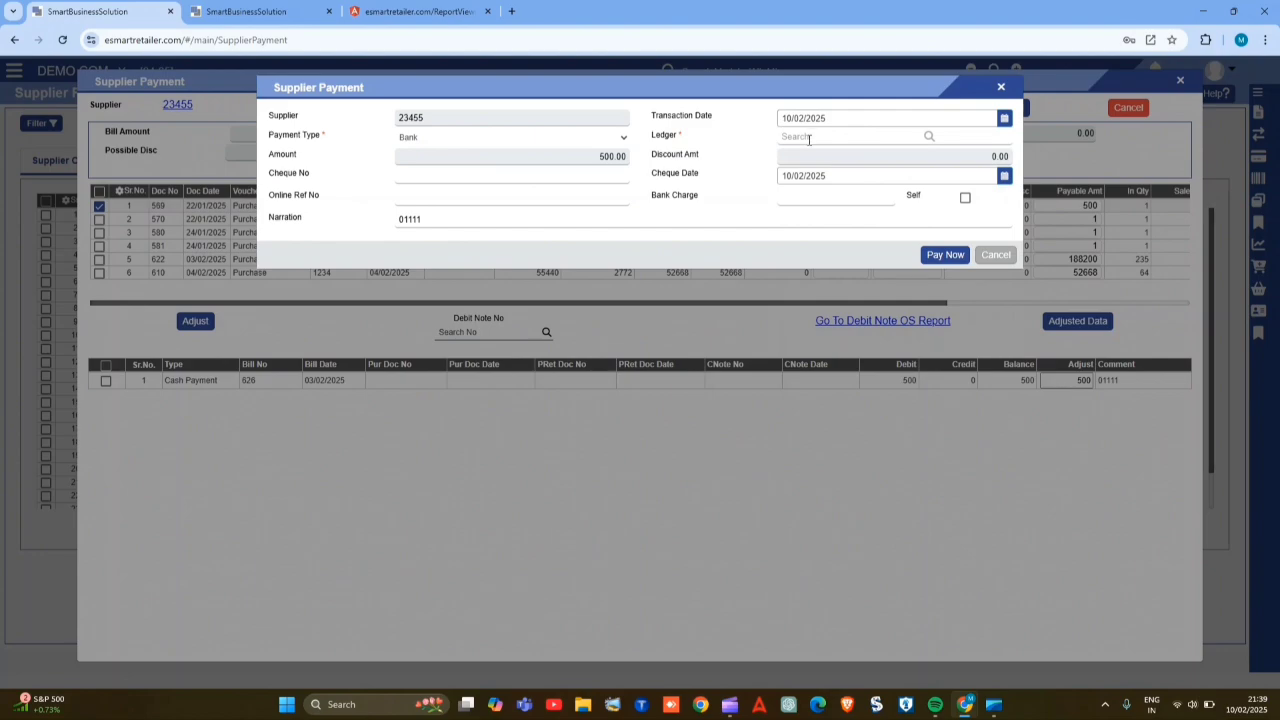
- Search the ledgers for H and choose HDFC BANK as the payment's ledger
left_click(828, 136)
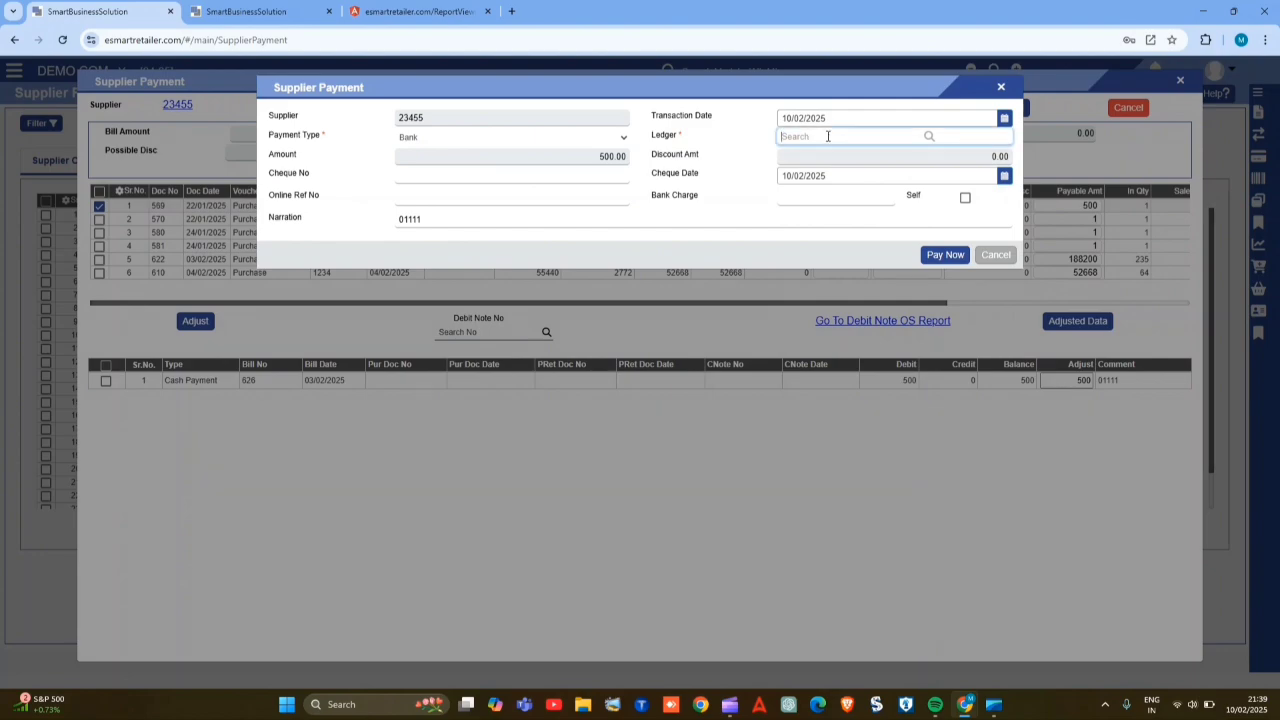
type("H")
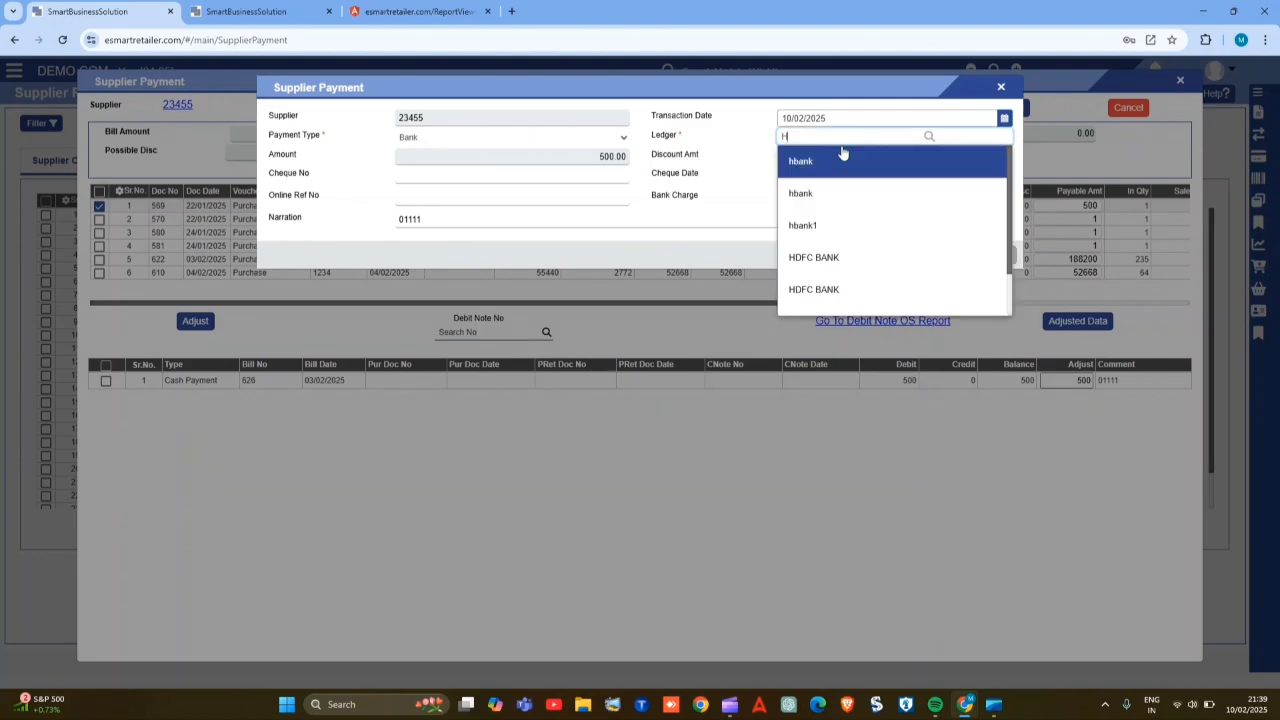
left_click(831, 262)
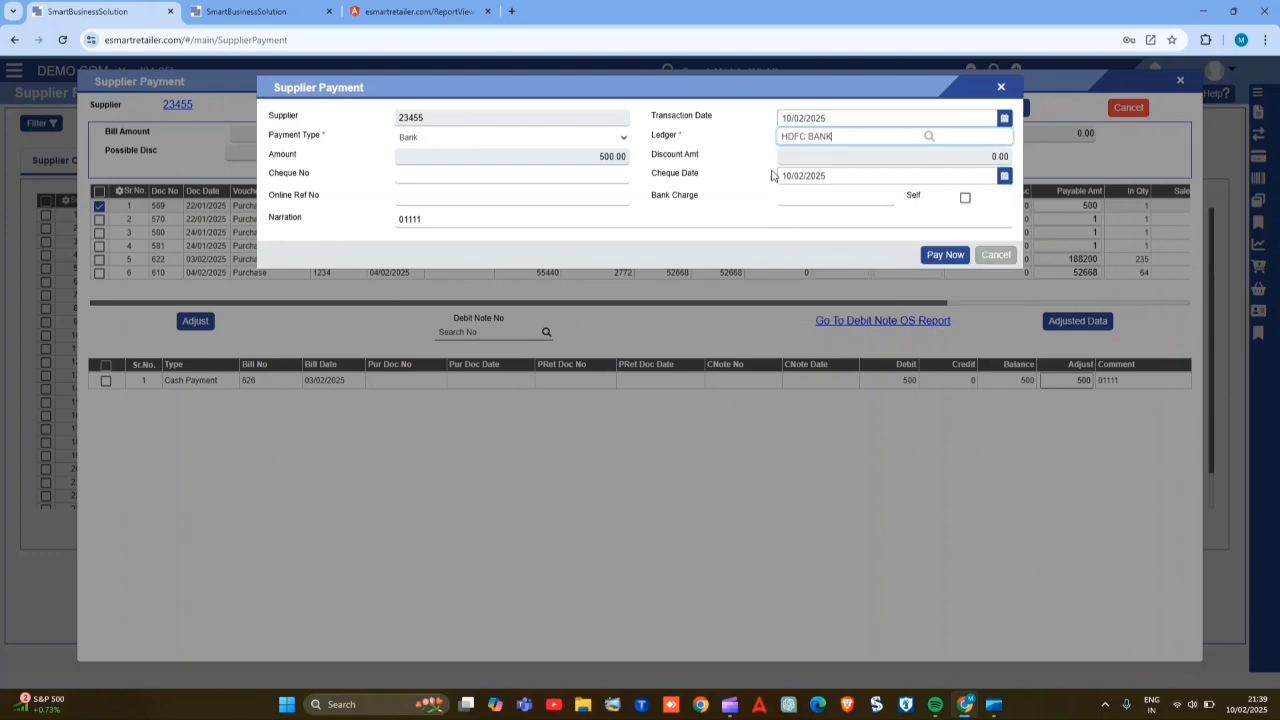
- Review the payment's discount, cheque date and bank charge fields, and generate the payment
left_click(842, 158)
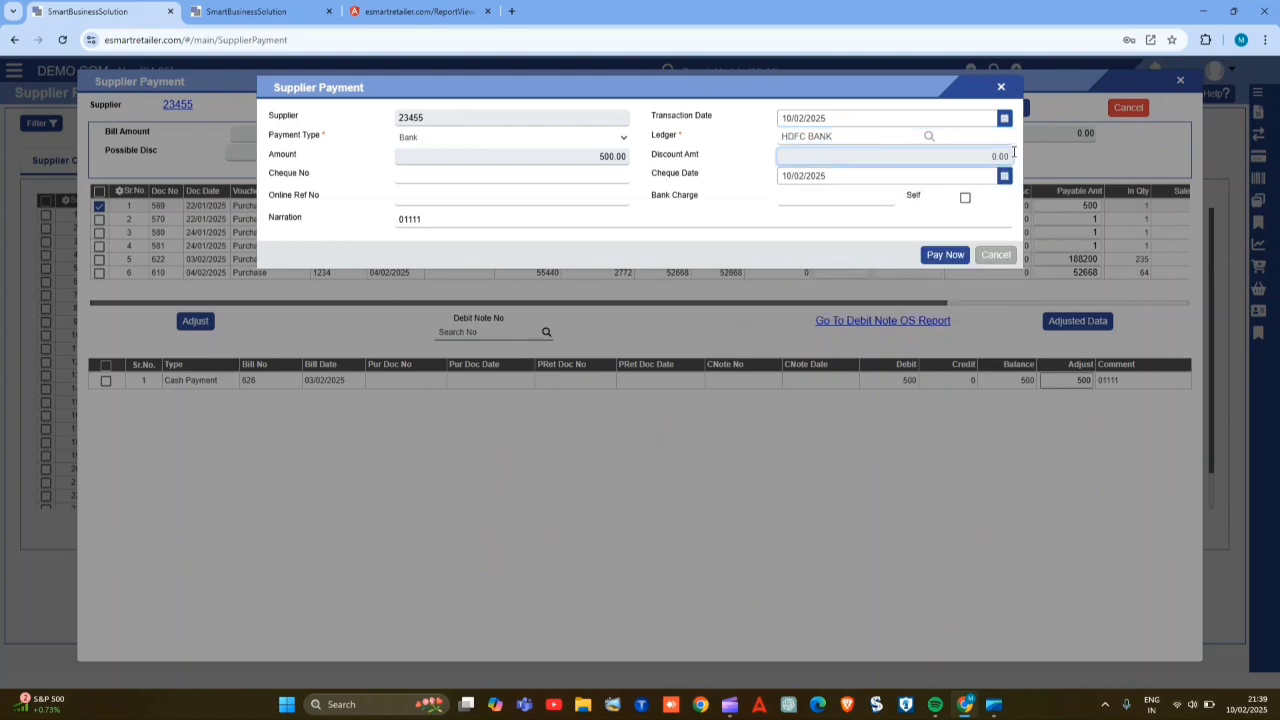
left_click(855, 181)
left_click(831, 174)
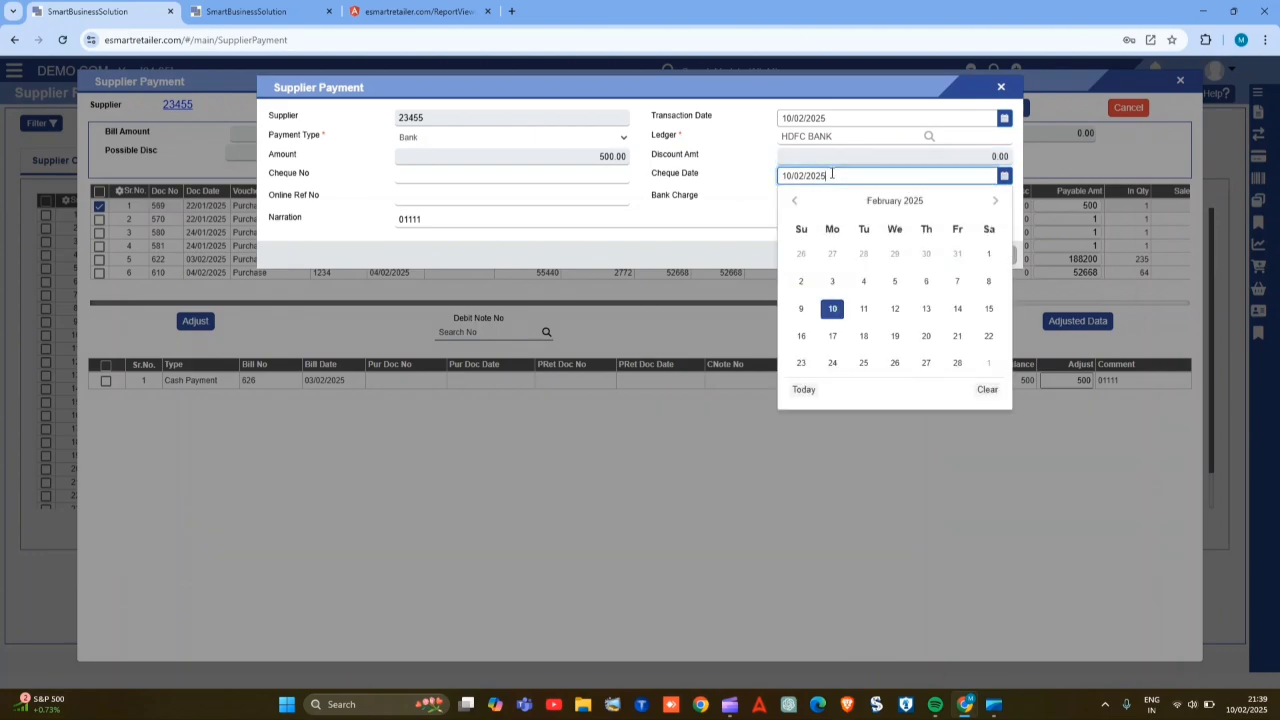
left_click(750, 186)
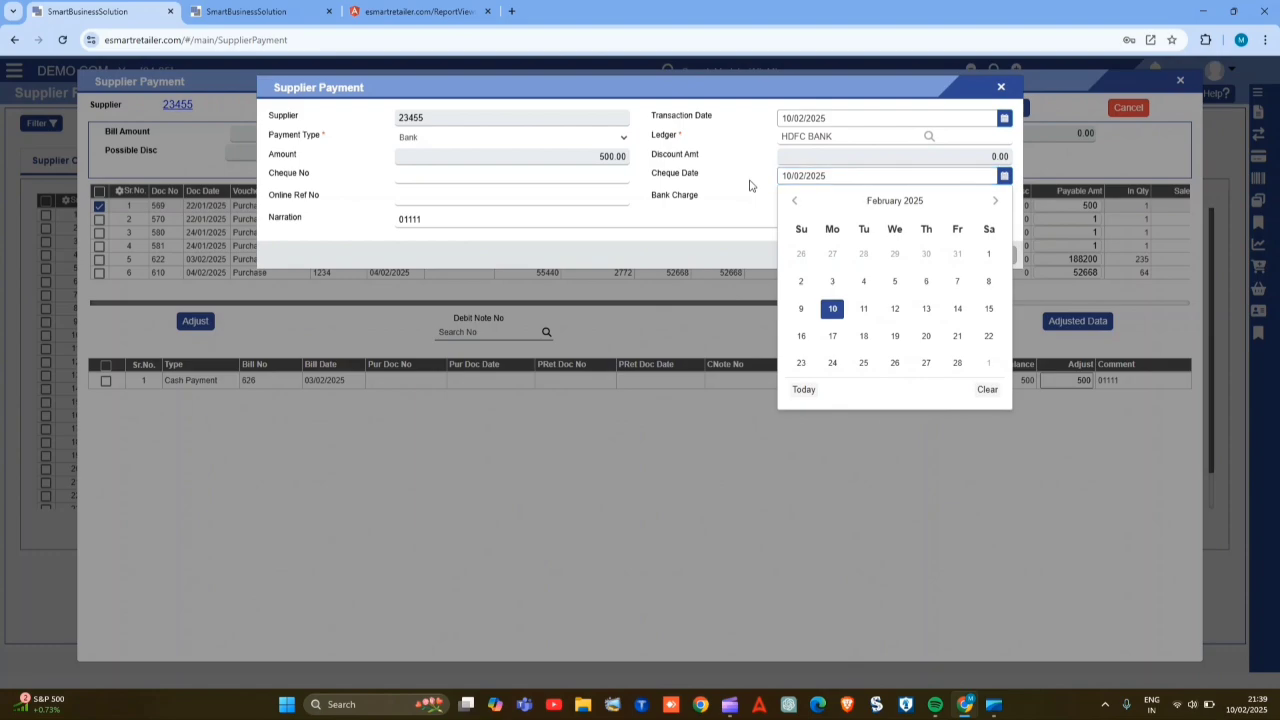
left_click(830, 200)
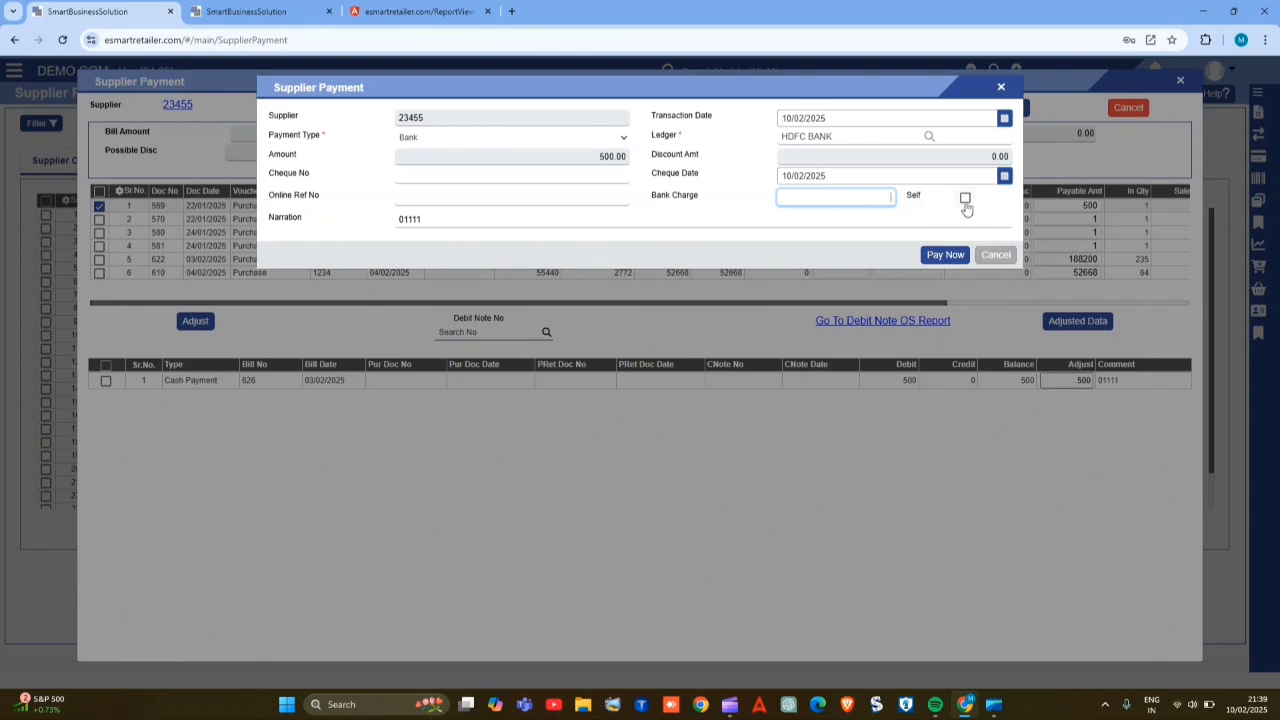
left_click(954, 257)
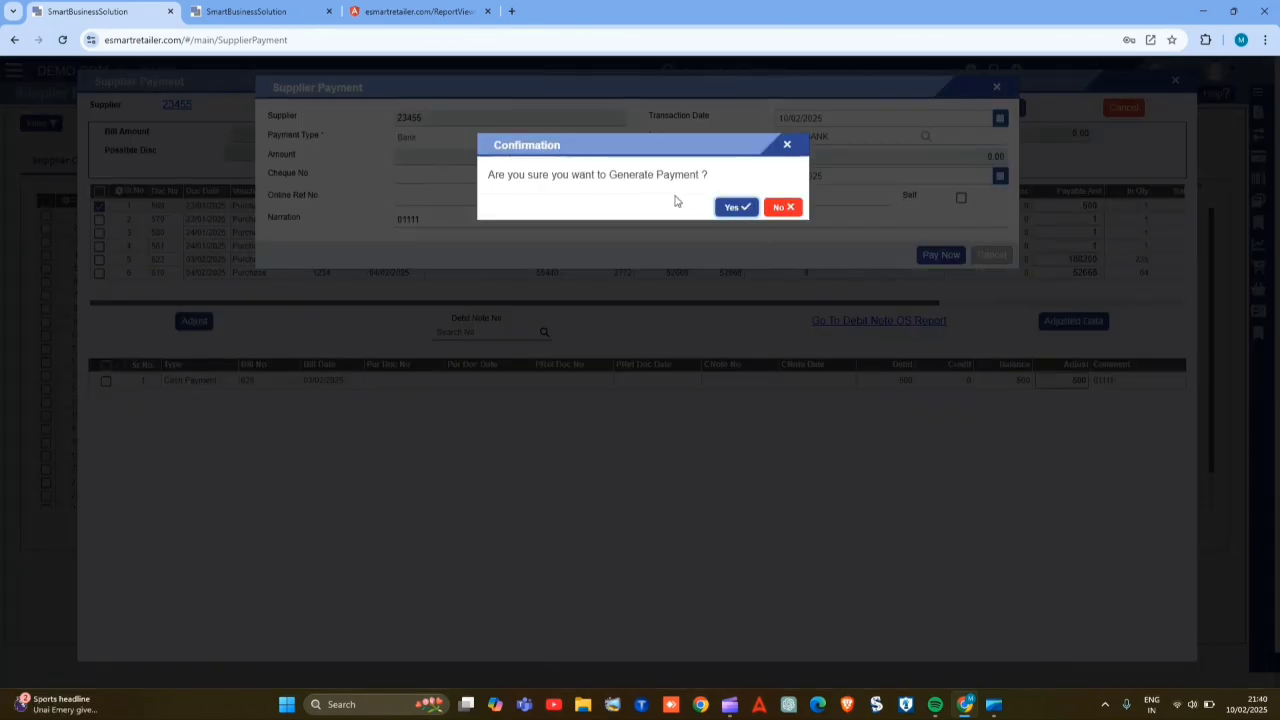
left_click(735, 207)
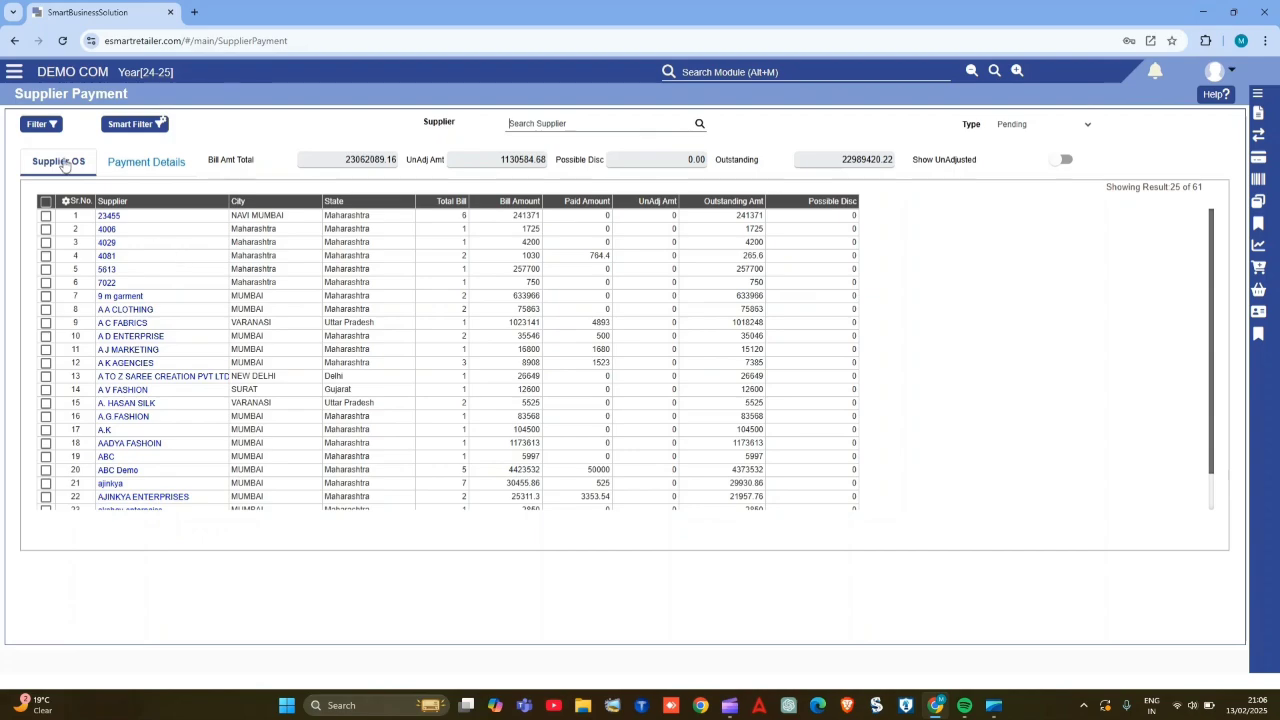
- Open the outstanding suppliers' filter, enter online reference number 565656565 and keep the record type at All
left_click(53, 126)
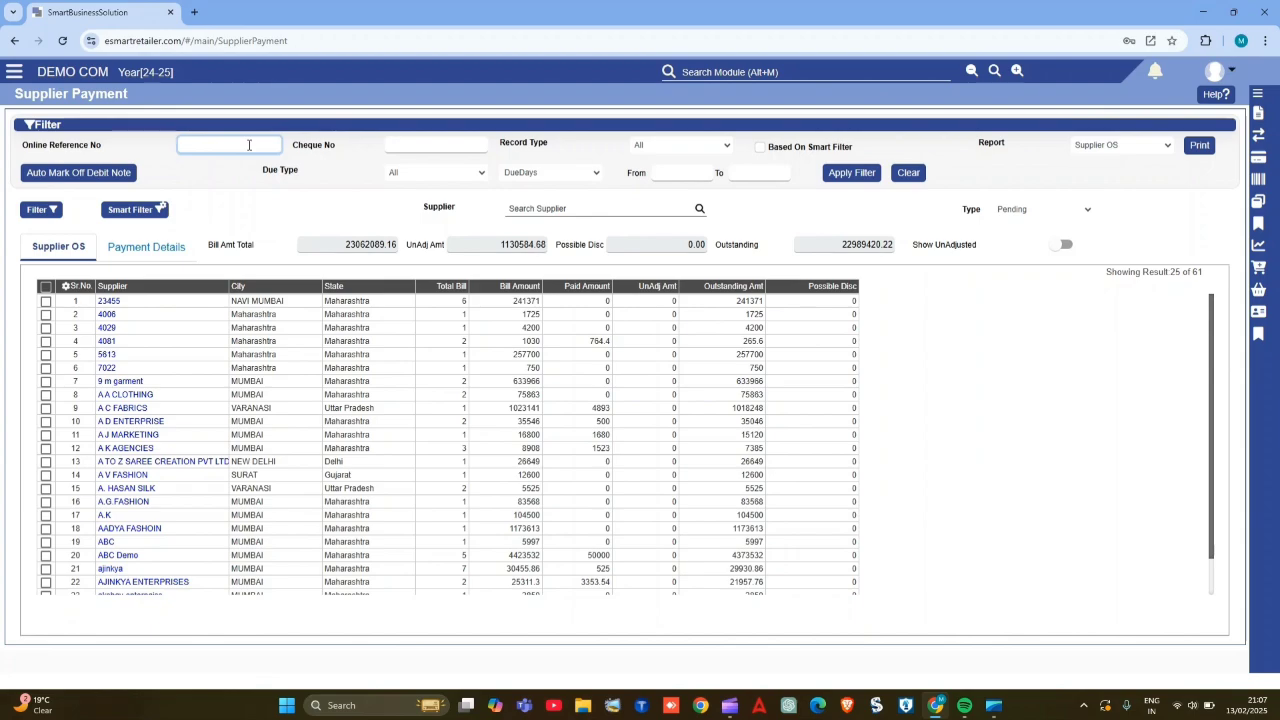
type("565656565")
left_click(441, 145)
left_click(688, 155)
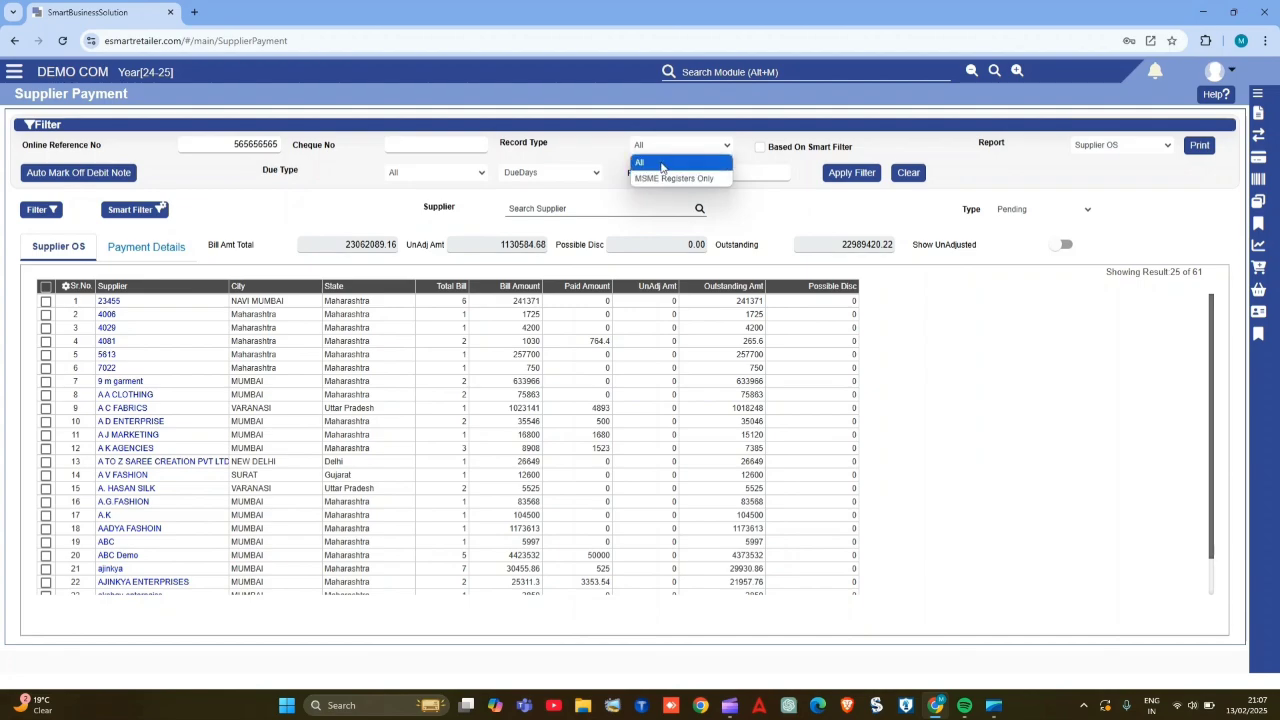
left_click(667, 164)
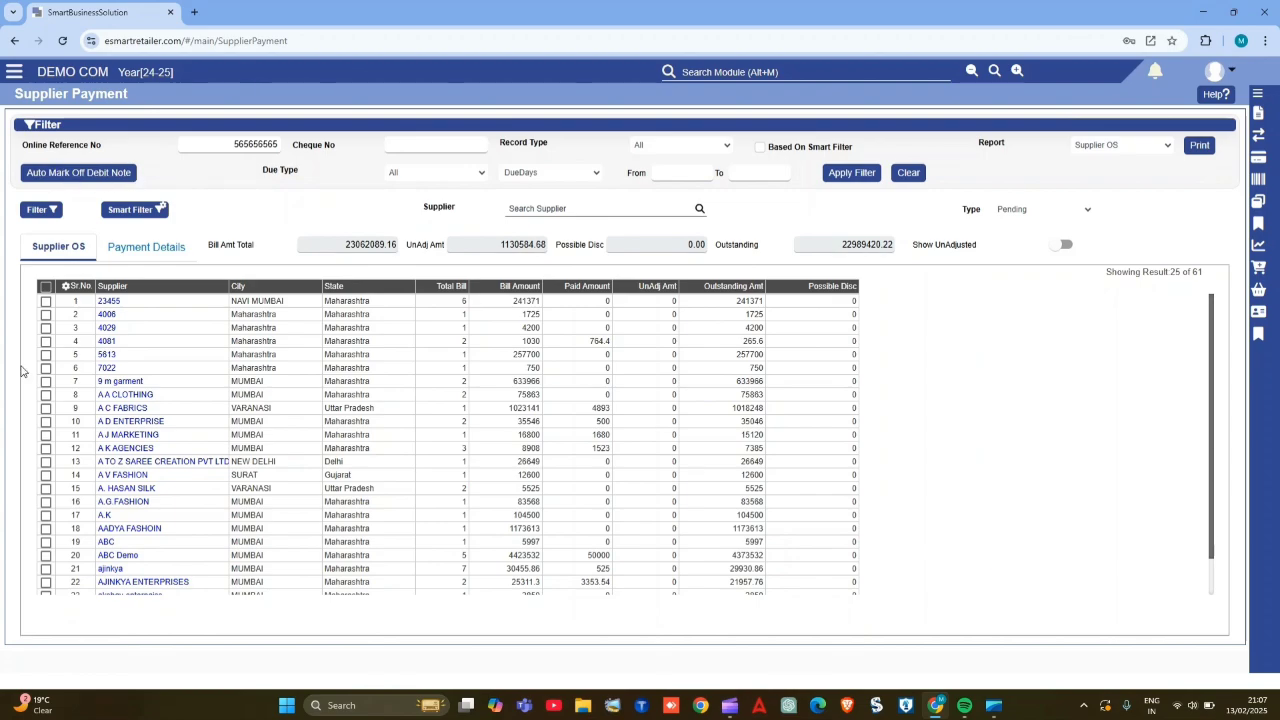
- Run the automatic debit note mark-off for the first supplier in the outstanding list
left_click(45, 304)
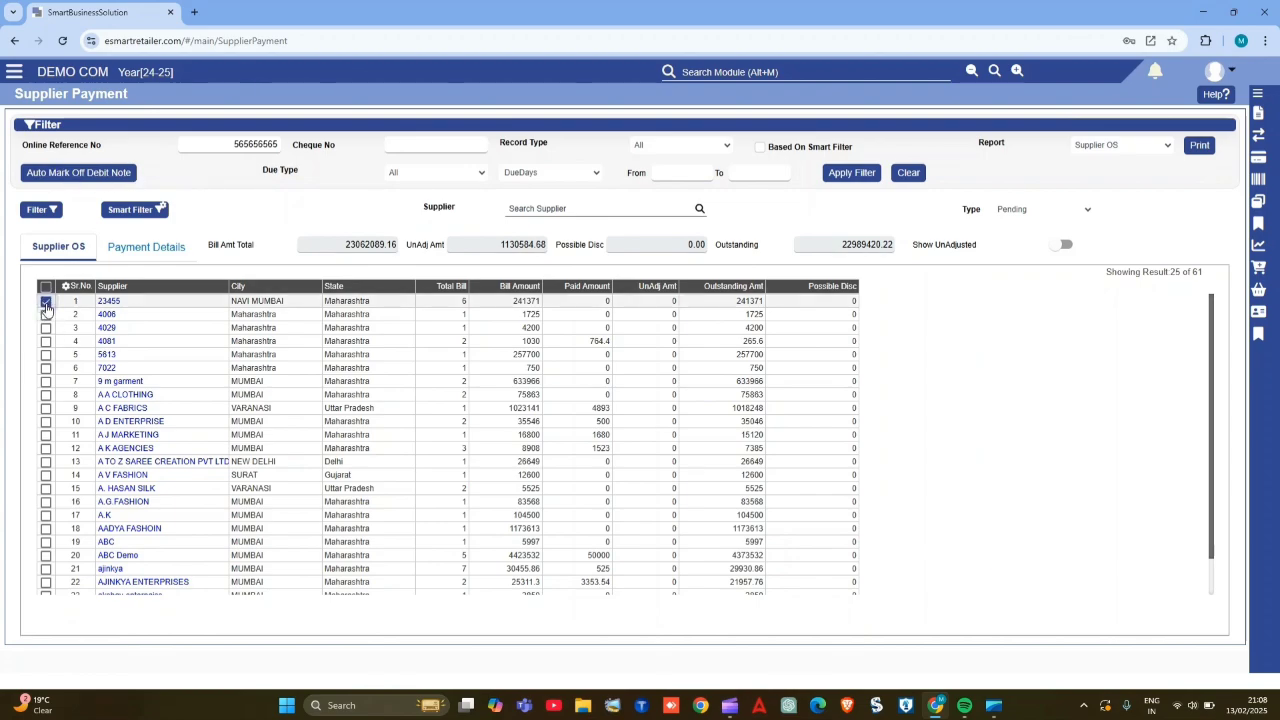
left_click(105, 174)
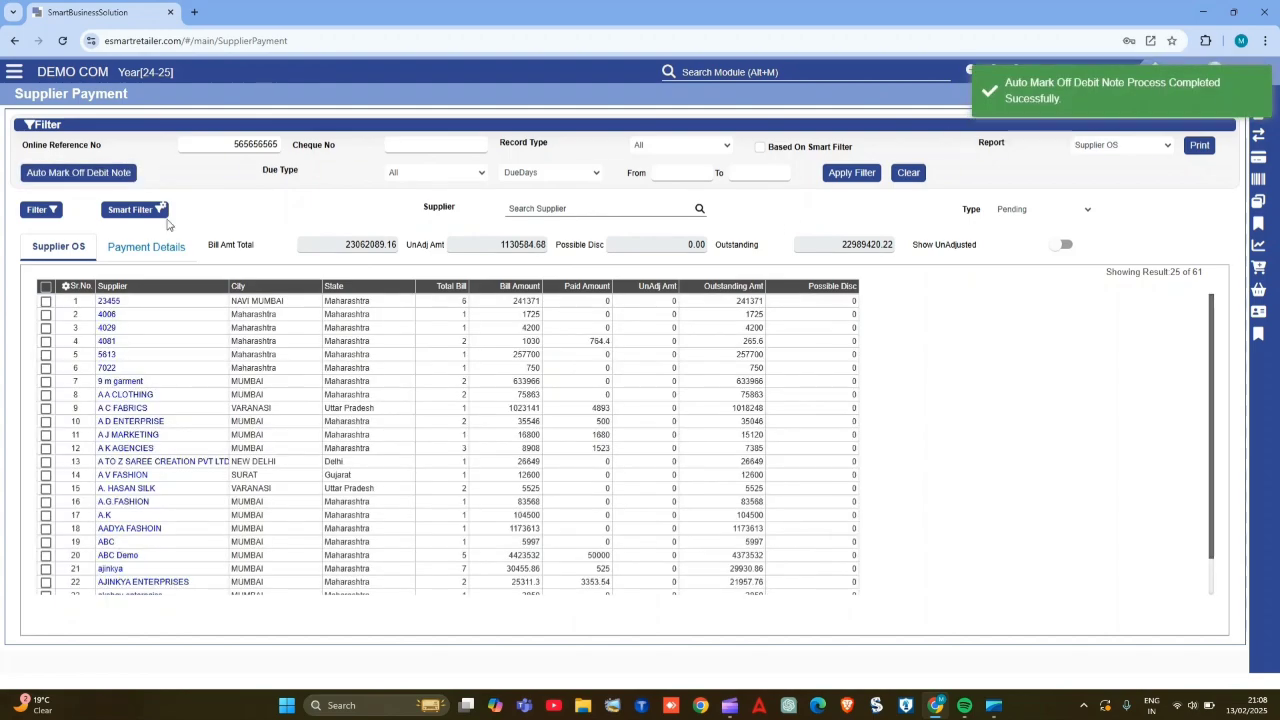
- Filter the outstanding suppliers by due type All and DueDays from 1 to 20
left_click(455, 178)
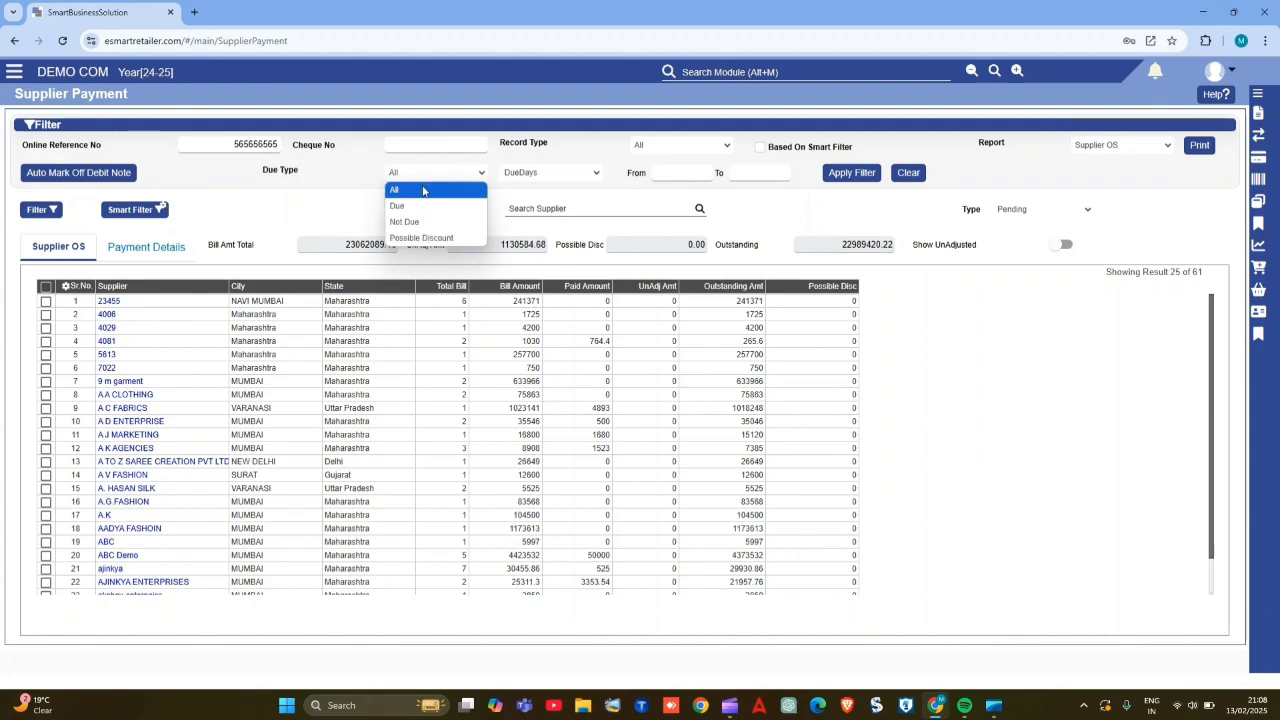
left_click(423, 191)
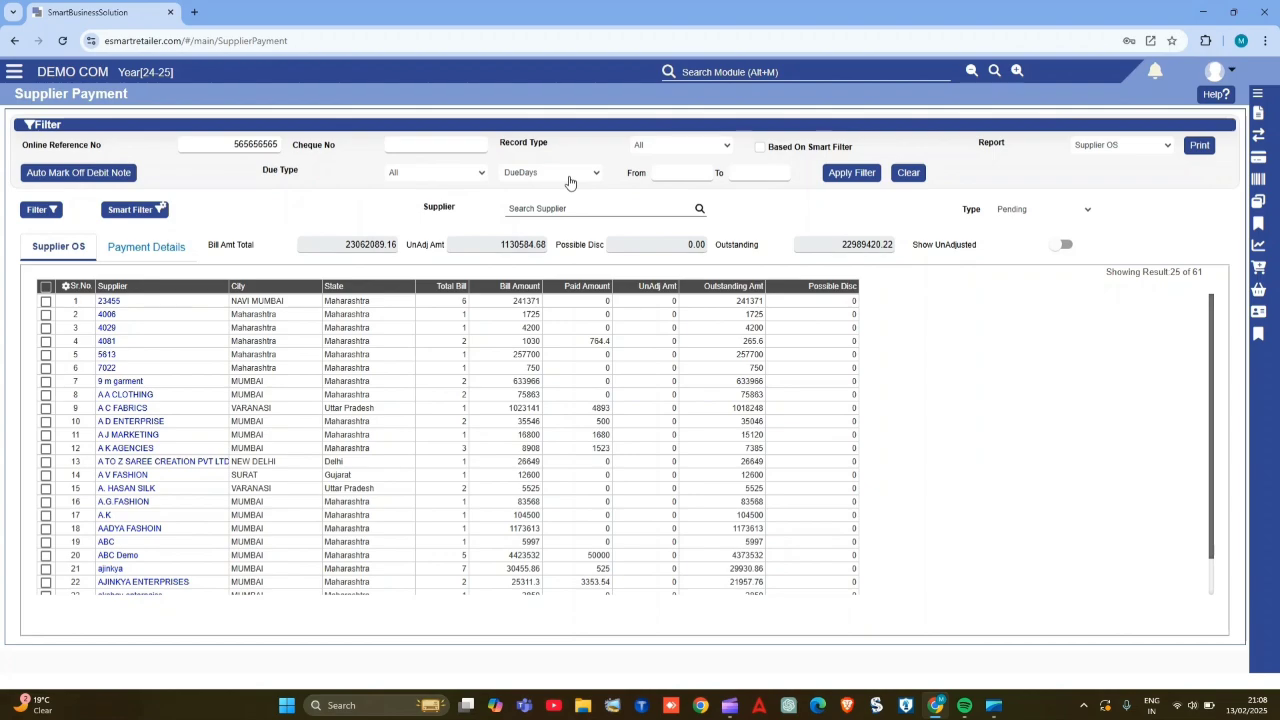
left_click(536, 175)
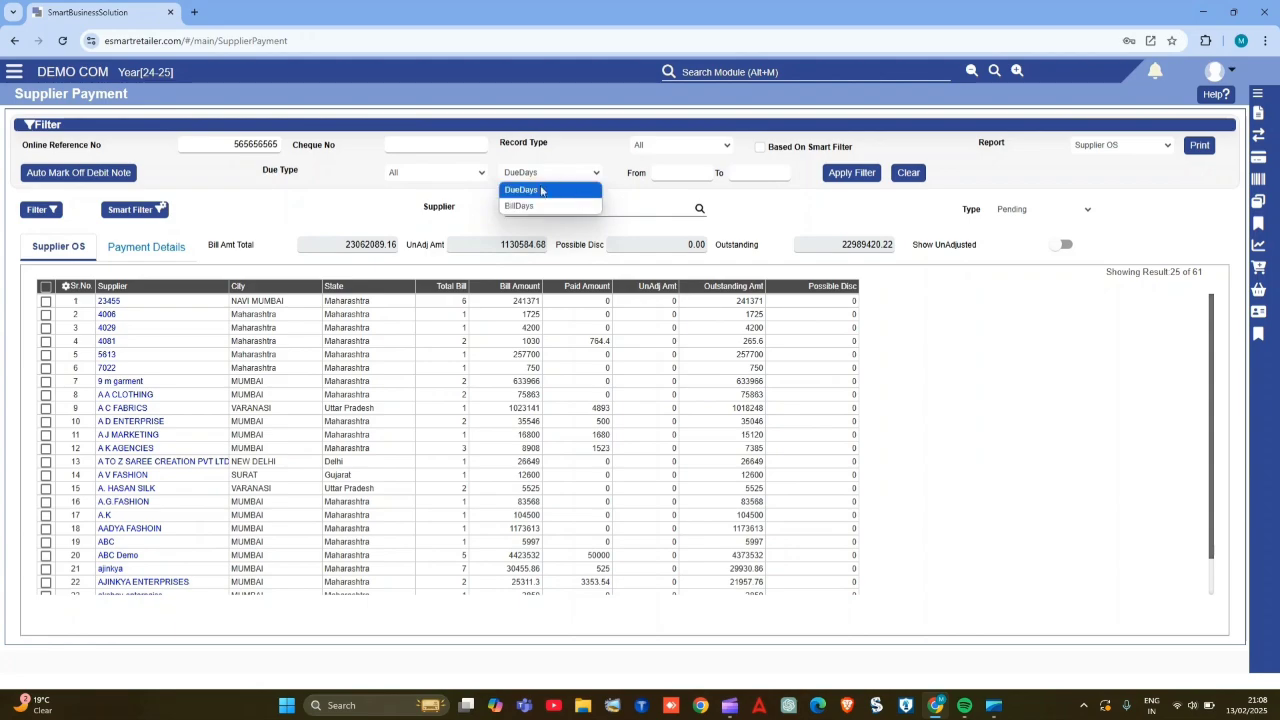
left_click(538, 191)
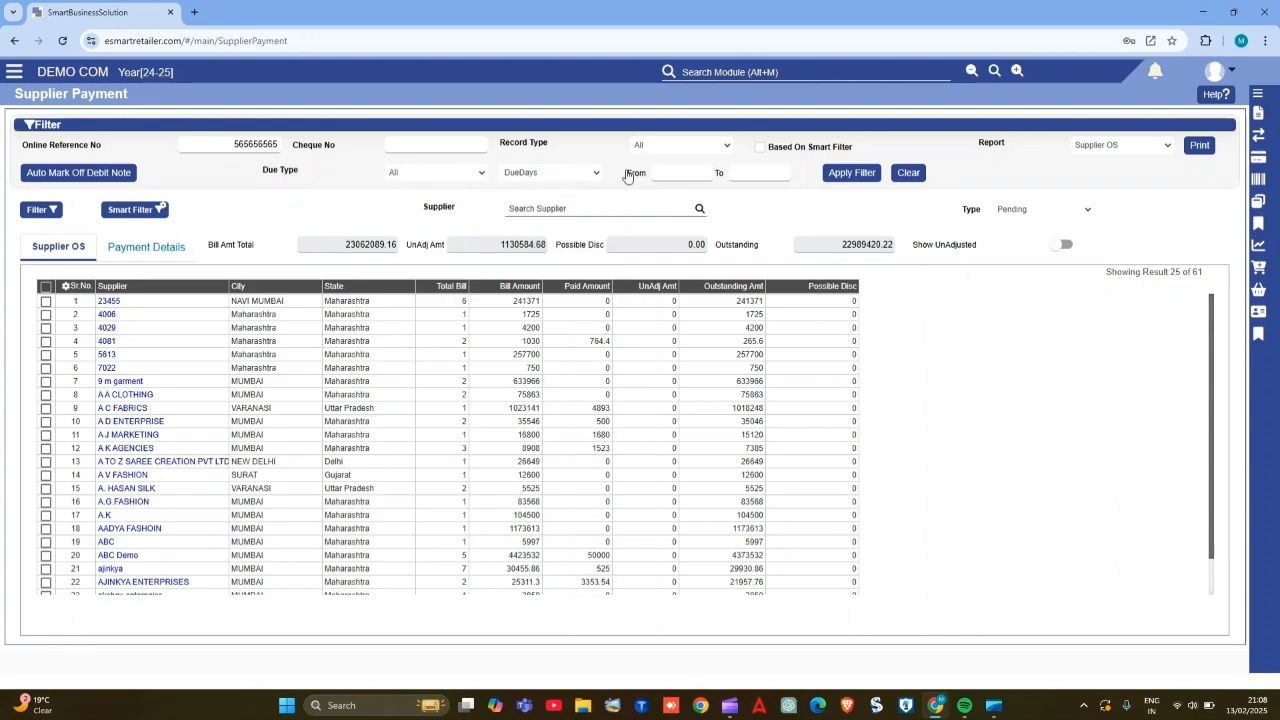
left_click(688, 174)
left_click(774, 172)
type("20")
left_click(857, 177)
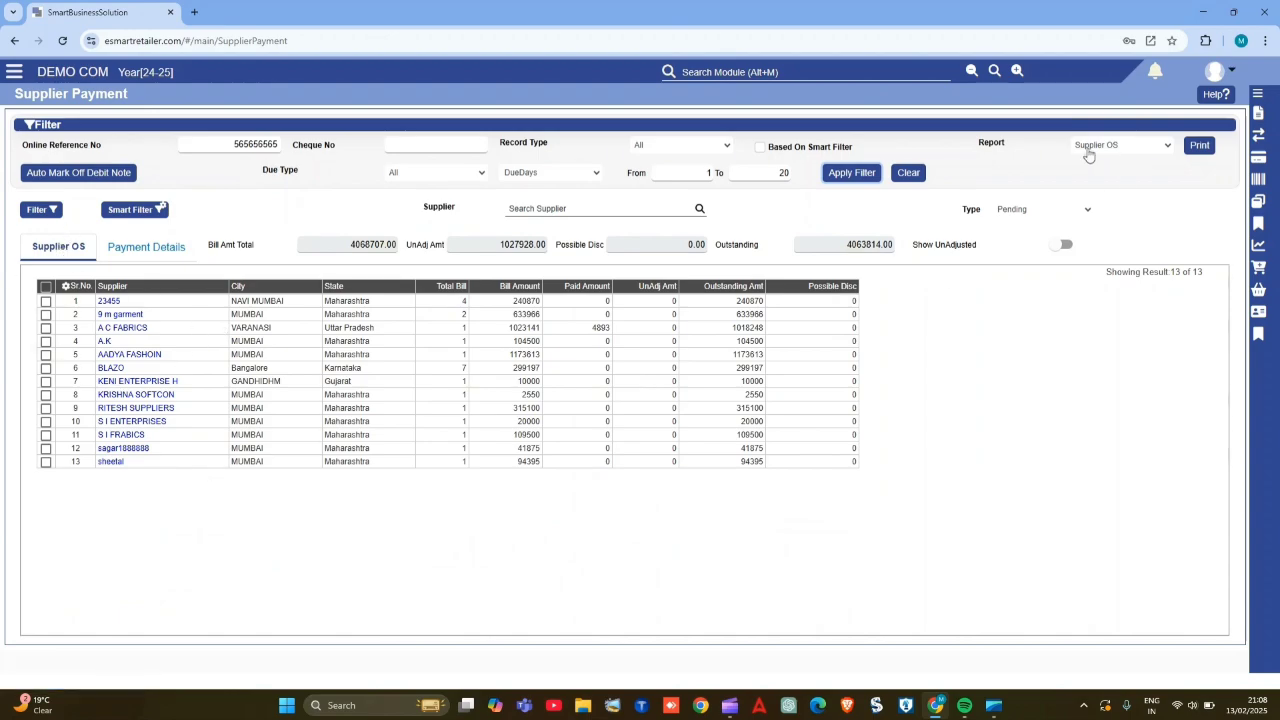
- Choose the Supplier OS report and try to print it without any supplier selected
left_click(1117, 146)
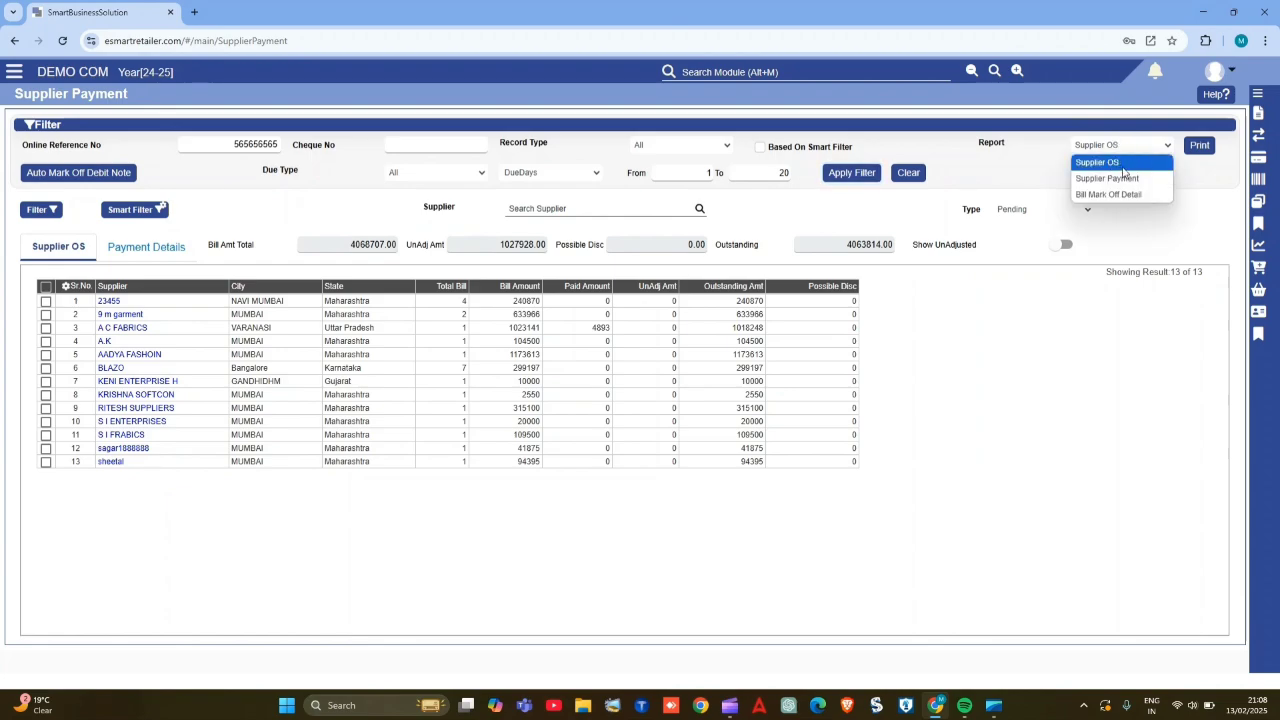
left_click(1123, 169)
left_click(1199, 146)
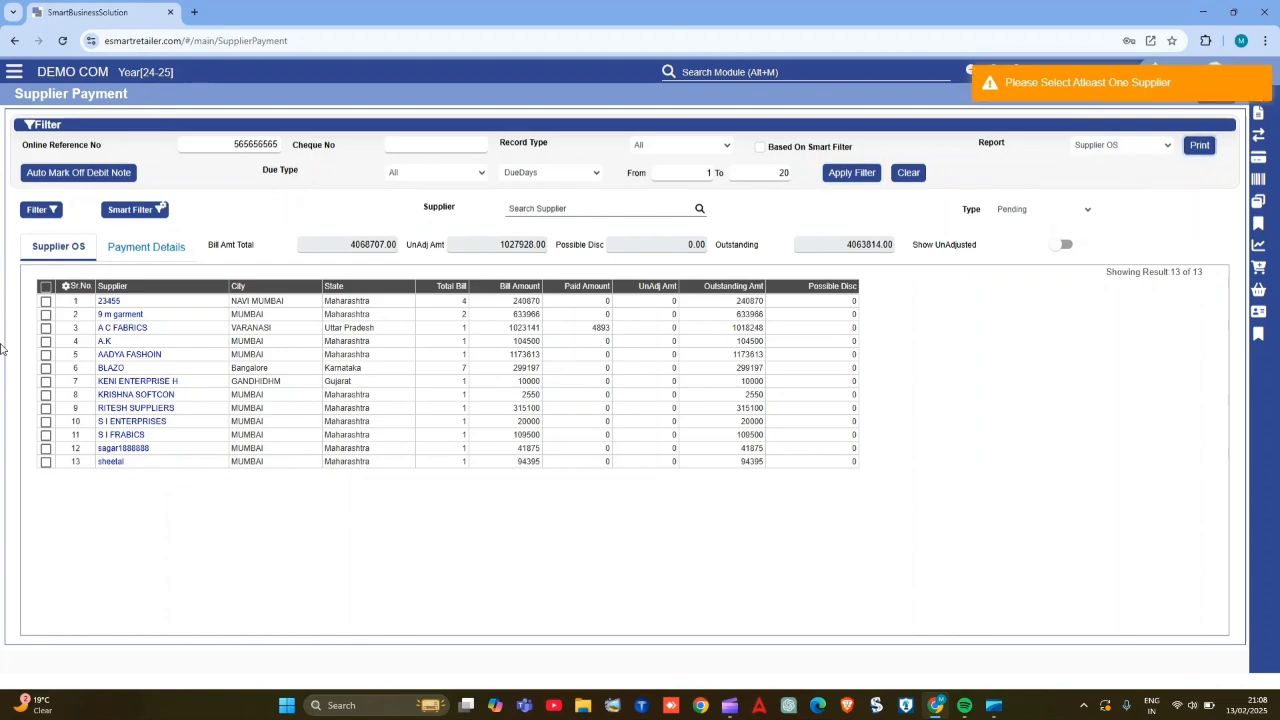
- Select all suppliers in the outstanding list and print the Supplier Outstanding Report
left_click(45, 301)
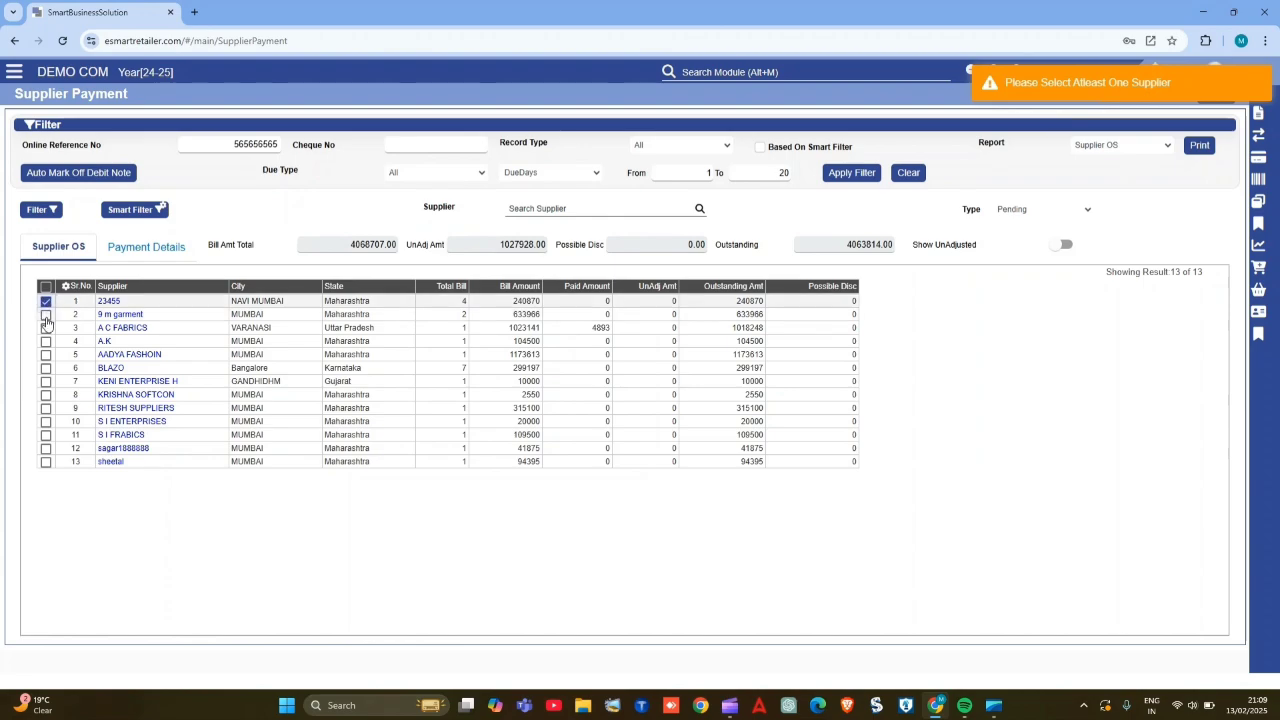
left_click(45, 314)
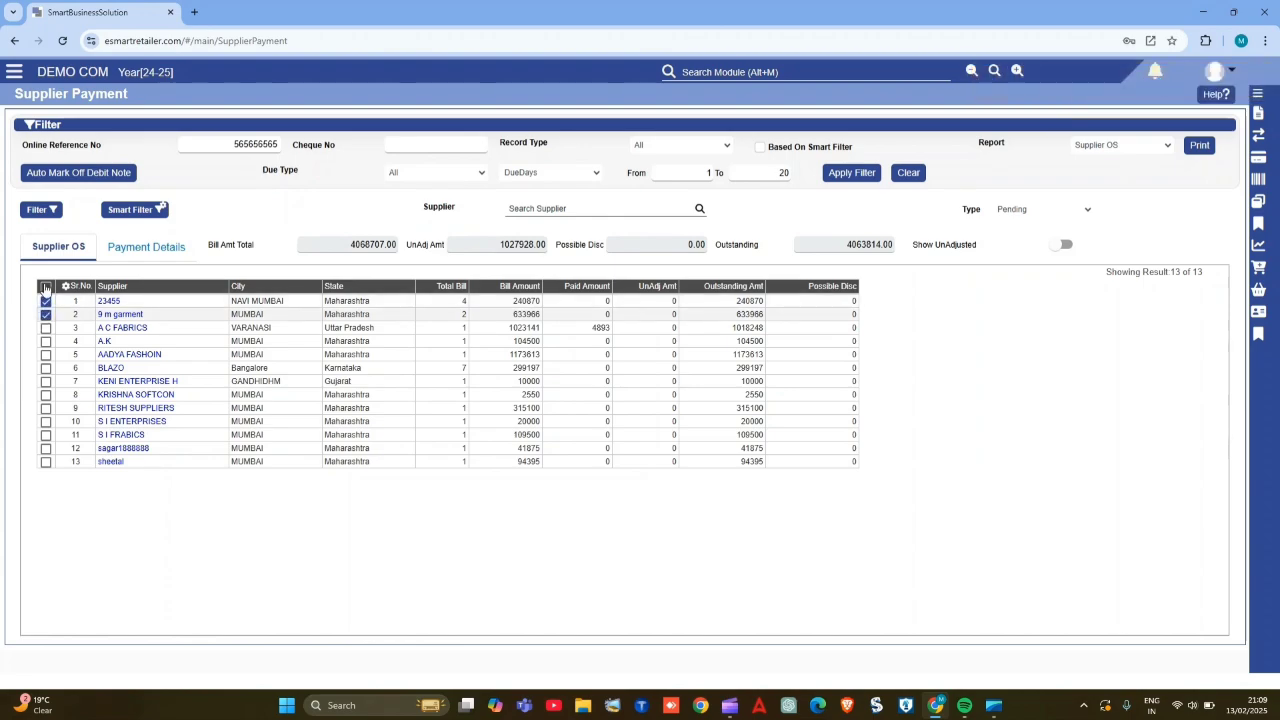
left_click(45, 288)
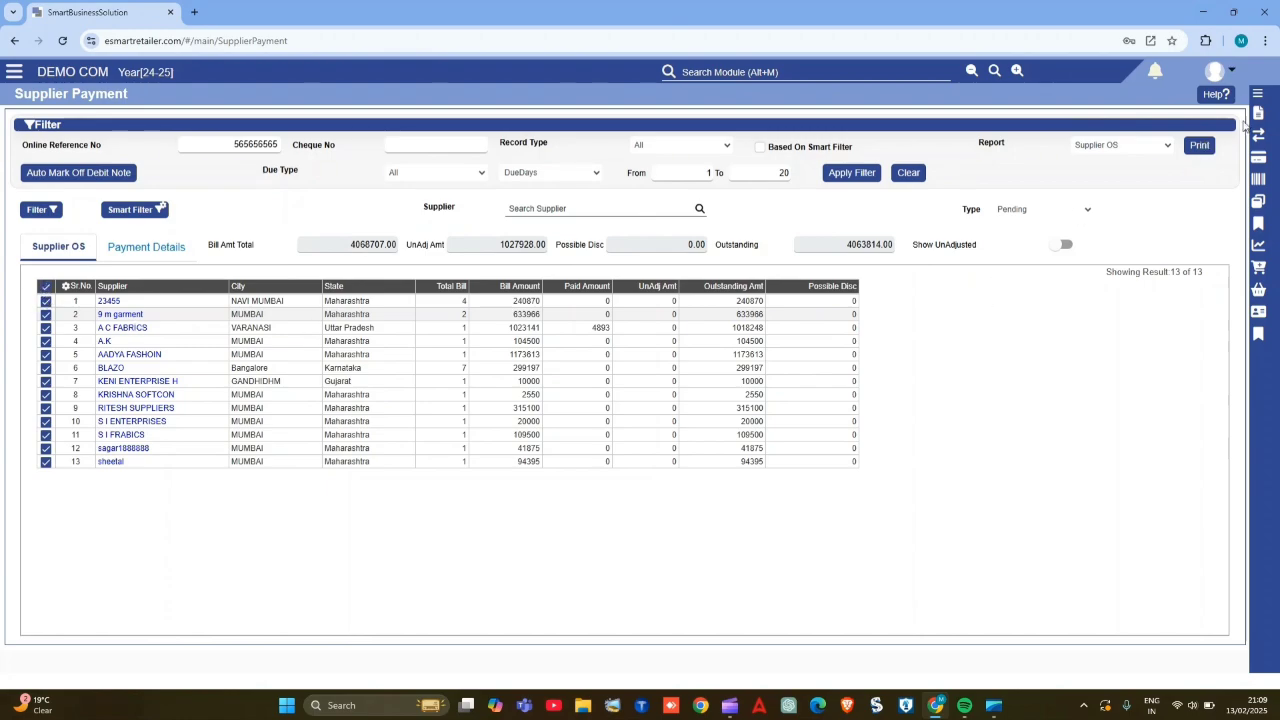
left_click(46, 288)
left_click(46, 289)
left_click(46, 289)
left_click(46, 289)
left_click(1200, 145)
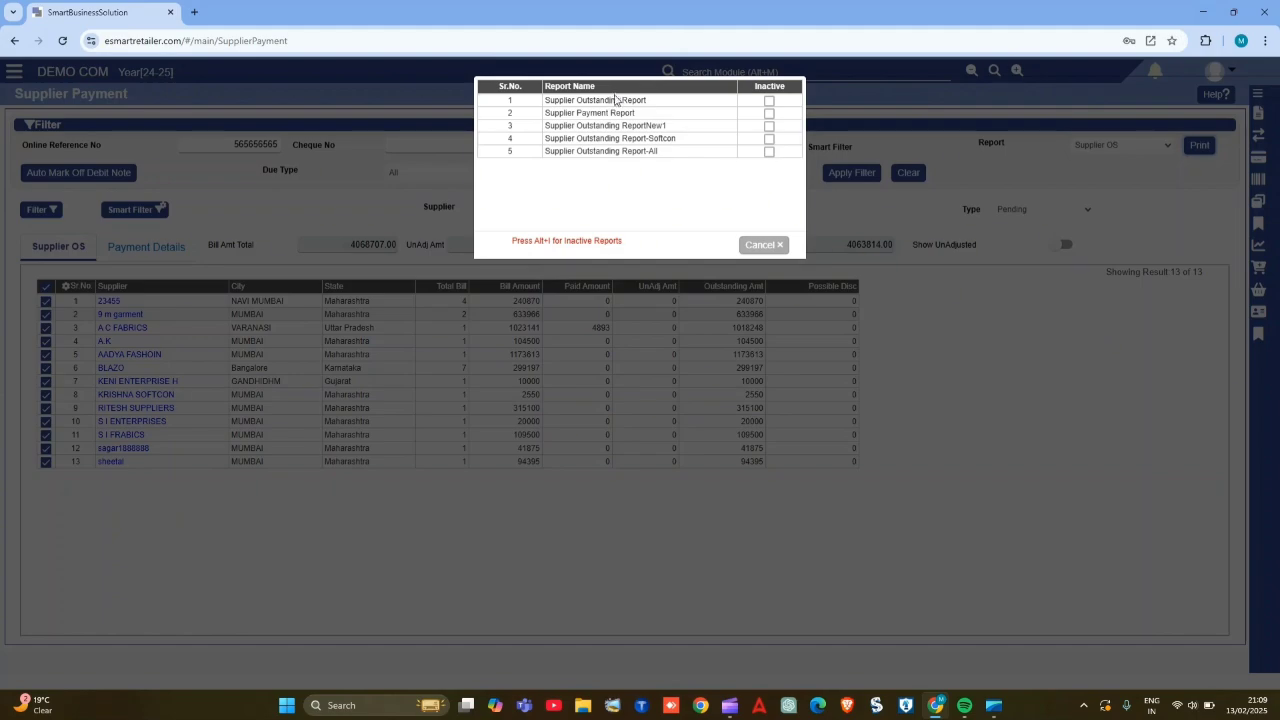
left_click(634, 101)
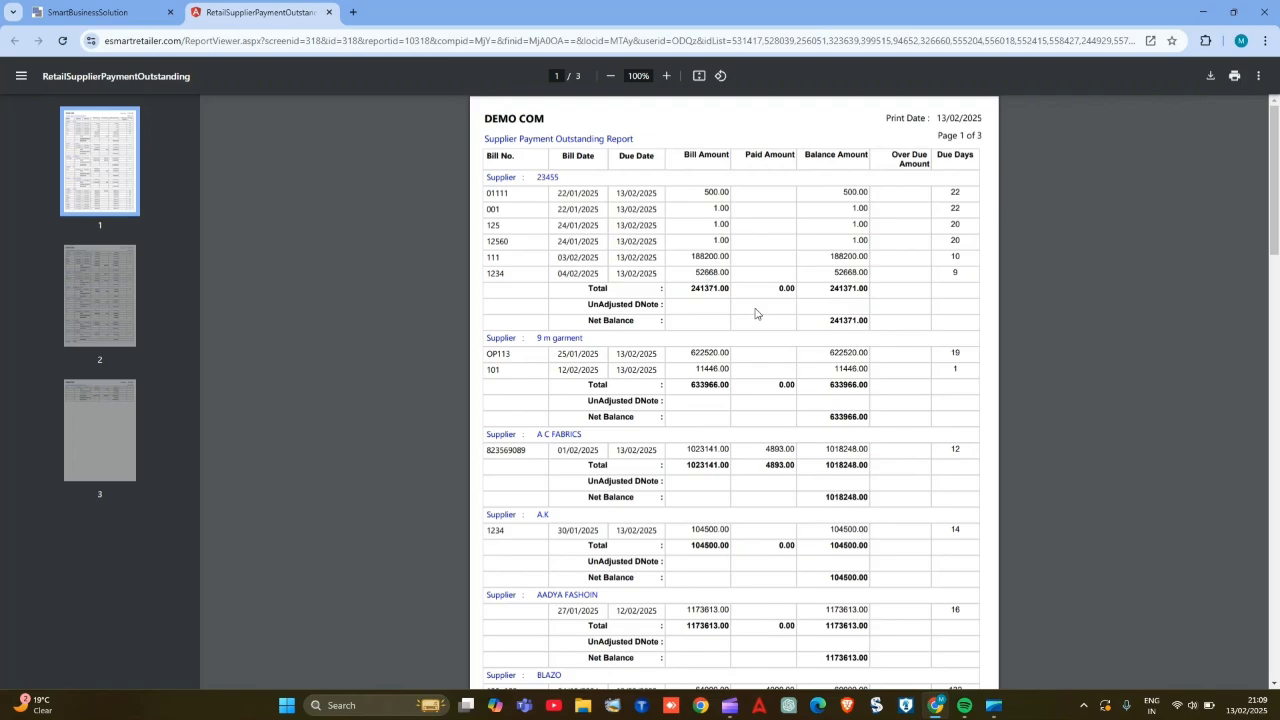
- Examine the bills, balances and due days of each supplier in the printed outstanding report
scroll(771, 346, "up", 3)
scroll(709, 277, "down", 5)
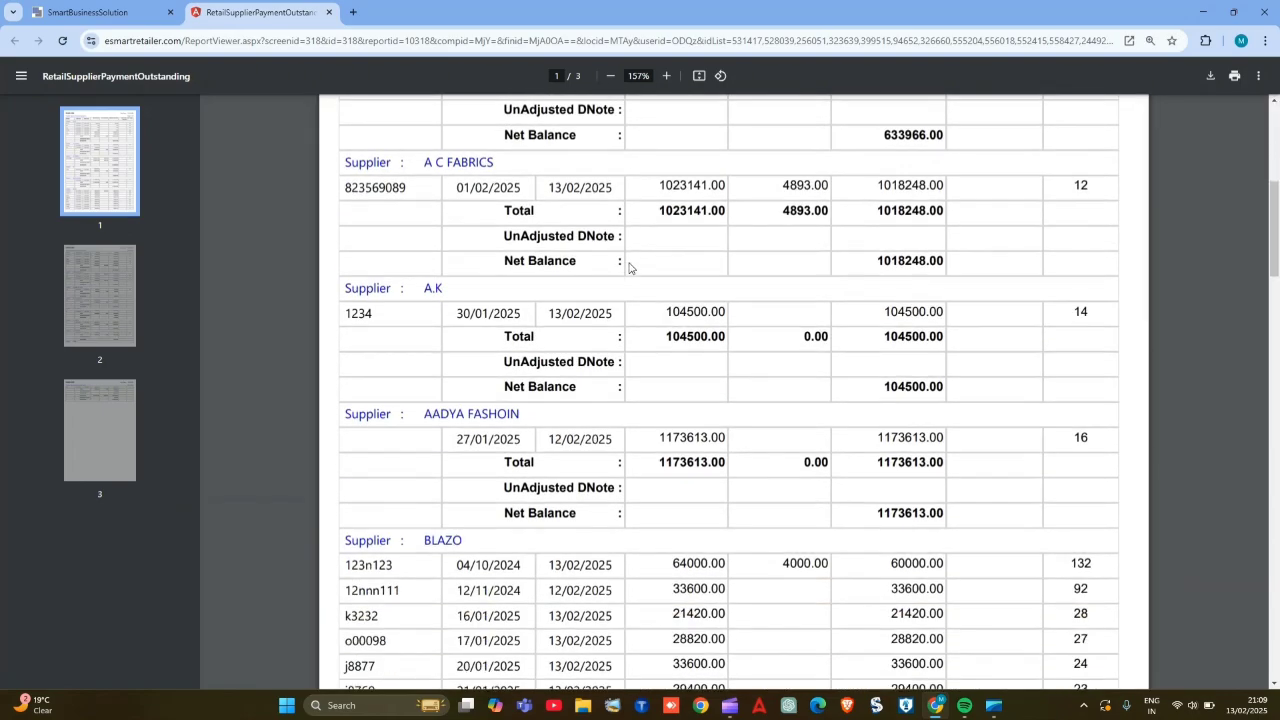
scroll(629, 267, "down", 5)
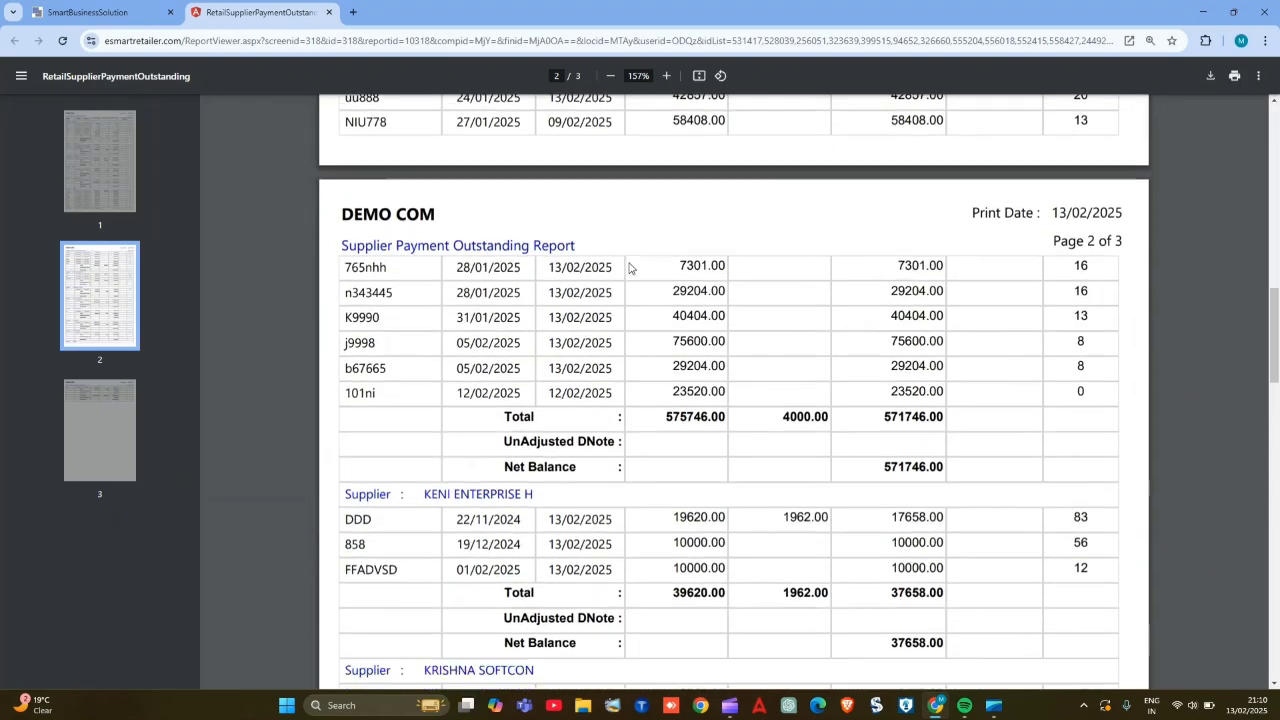
scroll(629, 267, "up", 10)
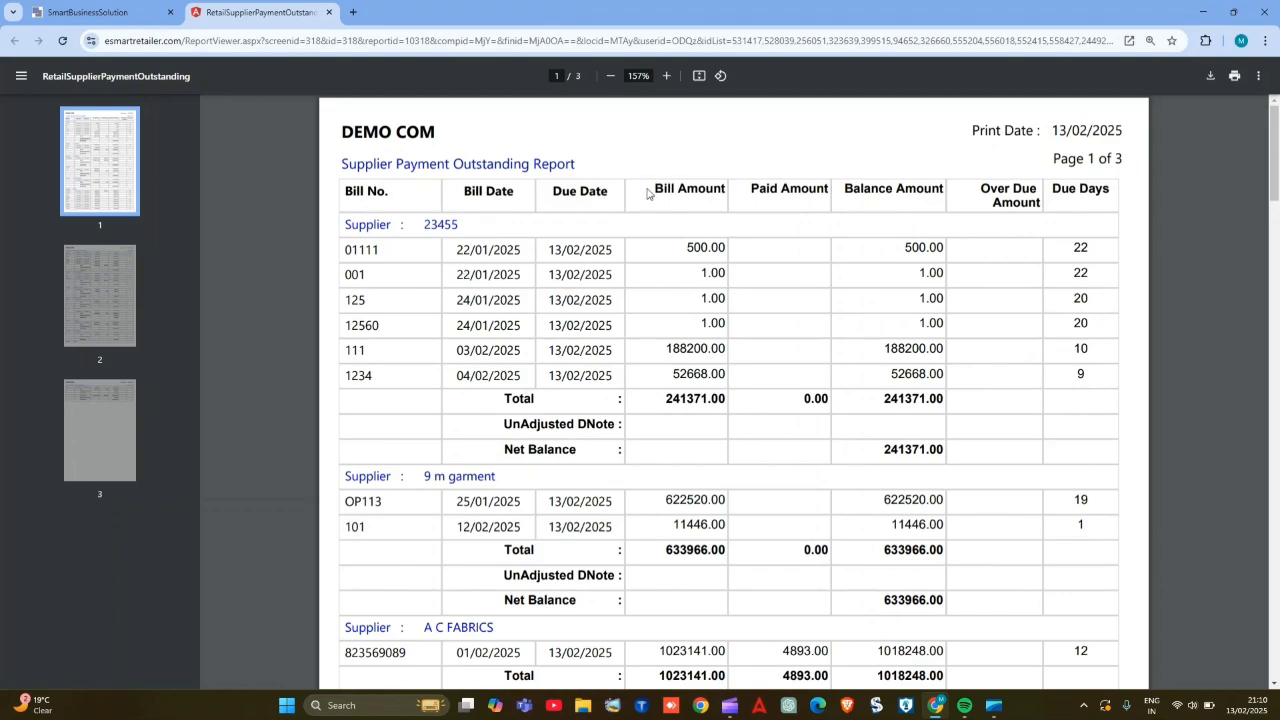
scroll(420, 316, "down", 7)
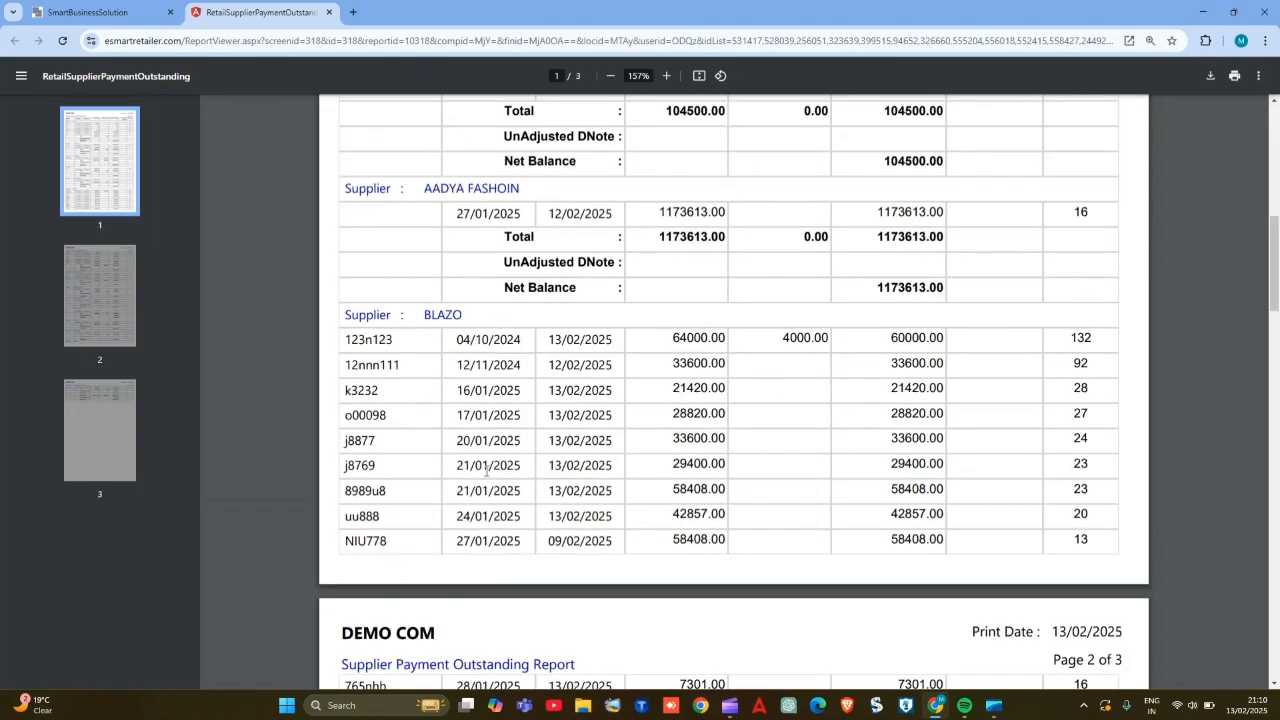
scroll(487, 470, "down", 5)
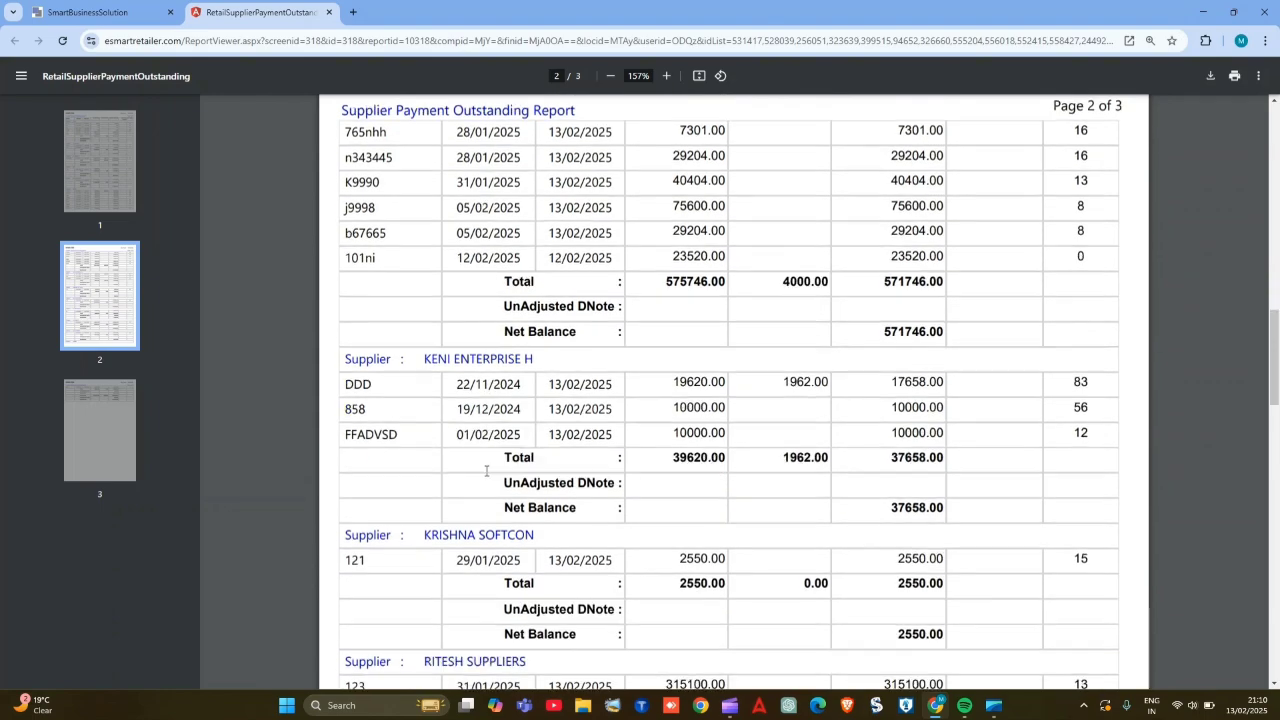
scroll(487, 470, "down", 5)
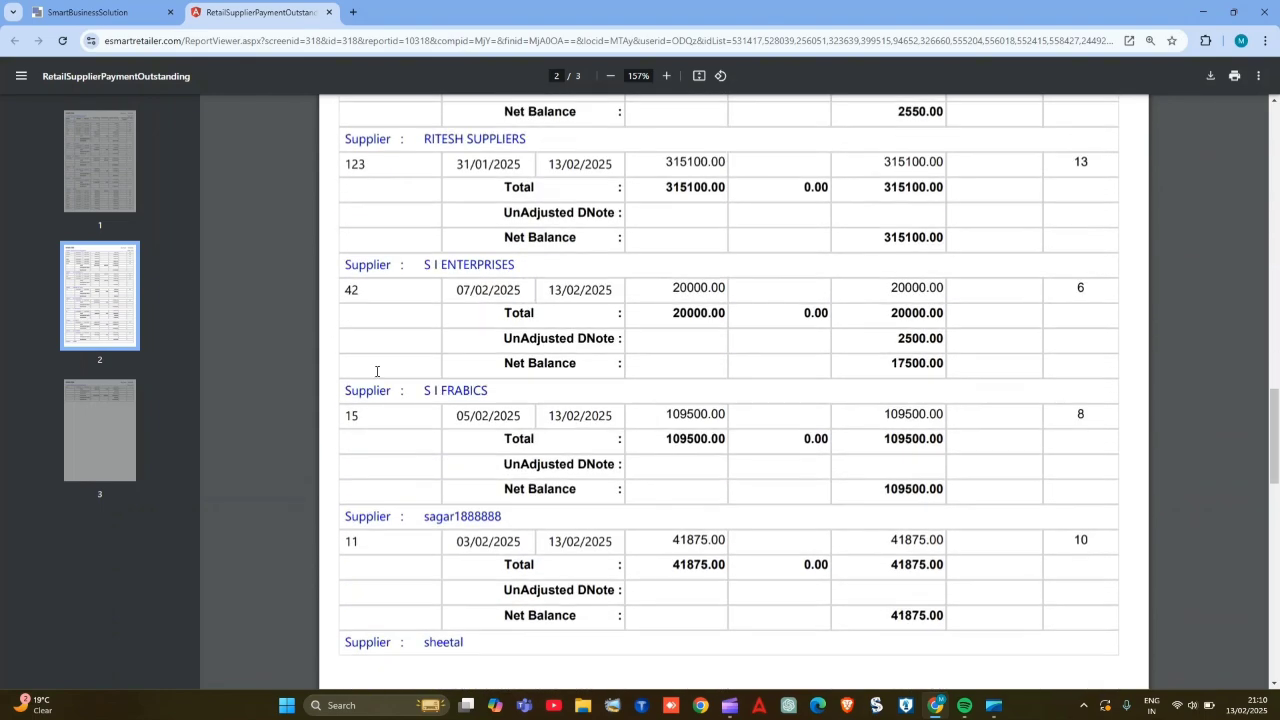
- Return to Supplier Payment and load the payment details from 01/10/2024 to 13/02/2025
left_click(140, 12)
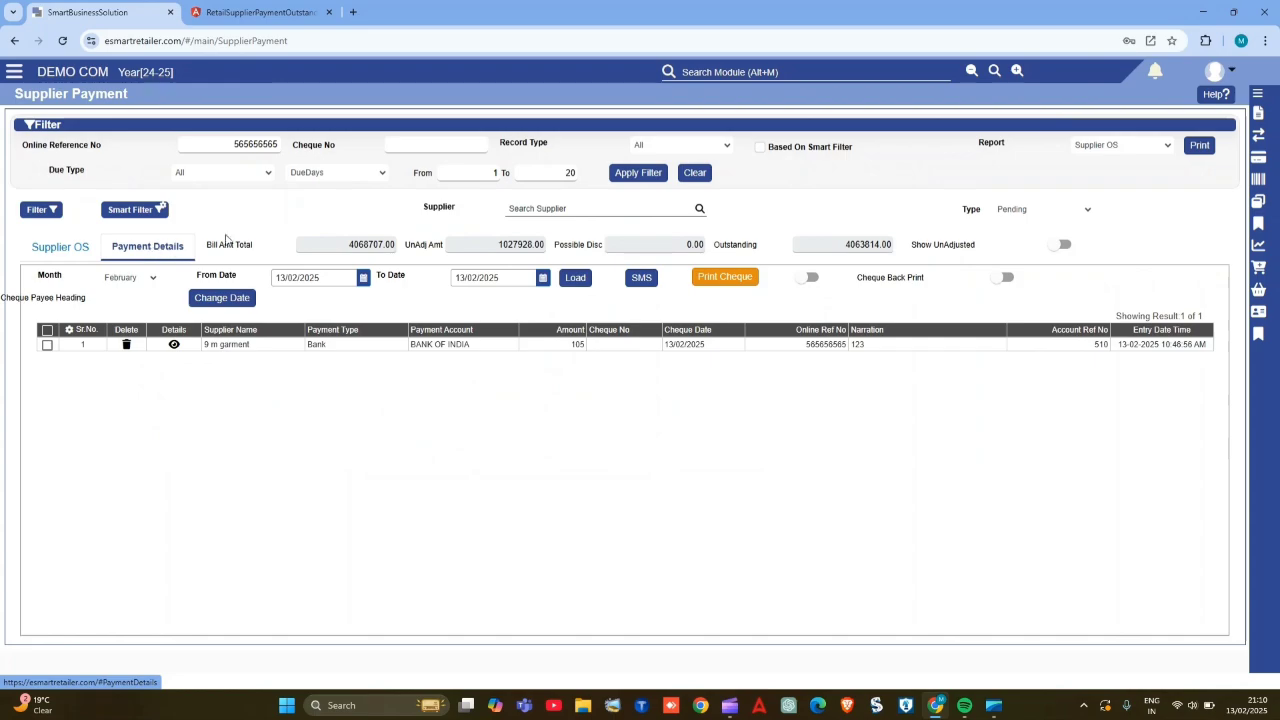
left_click(296, 278)
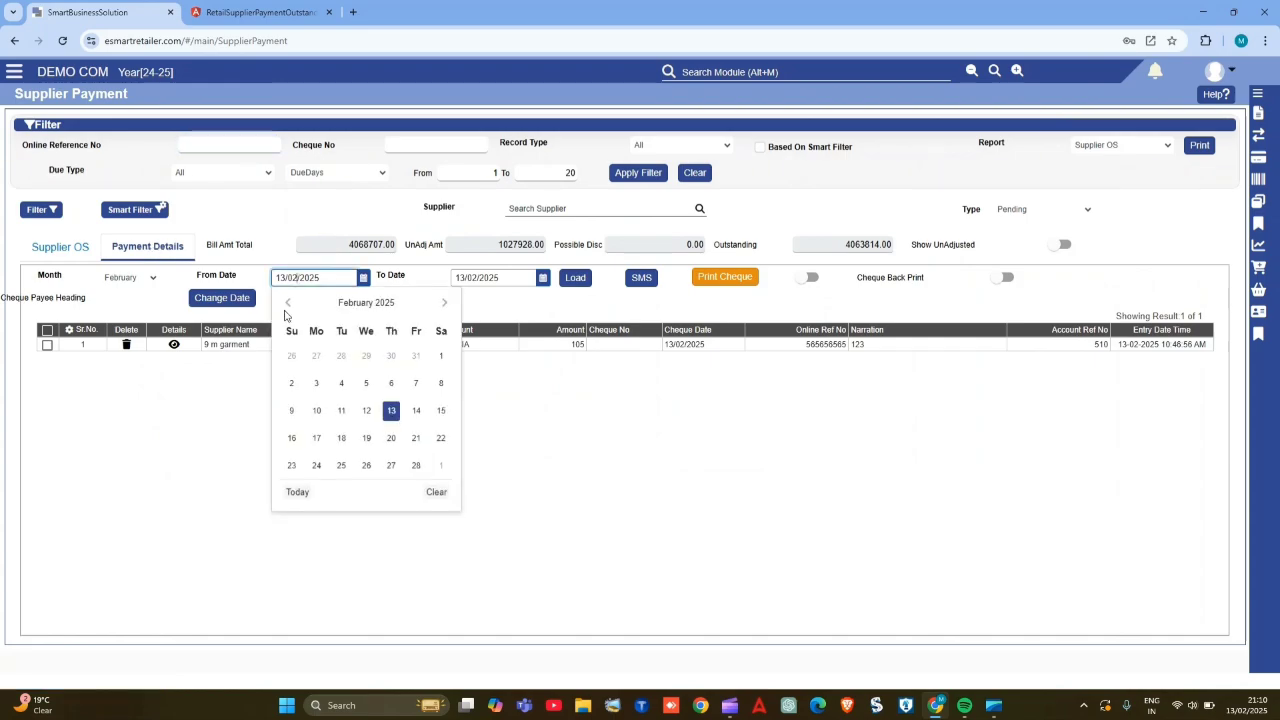
left_click(288, 303)
left_click(288, 303)
left_click(288, 303)
left_click(288, 303)
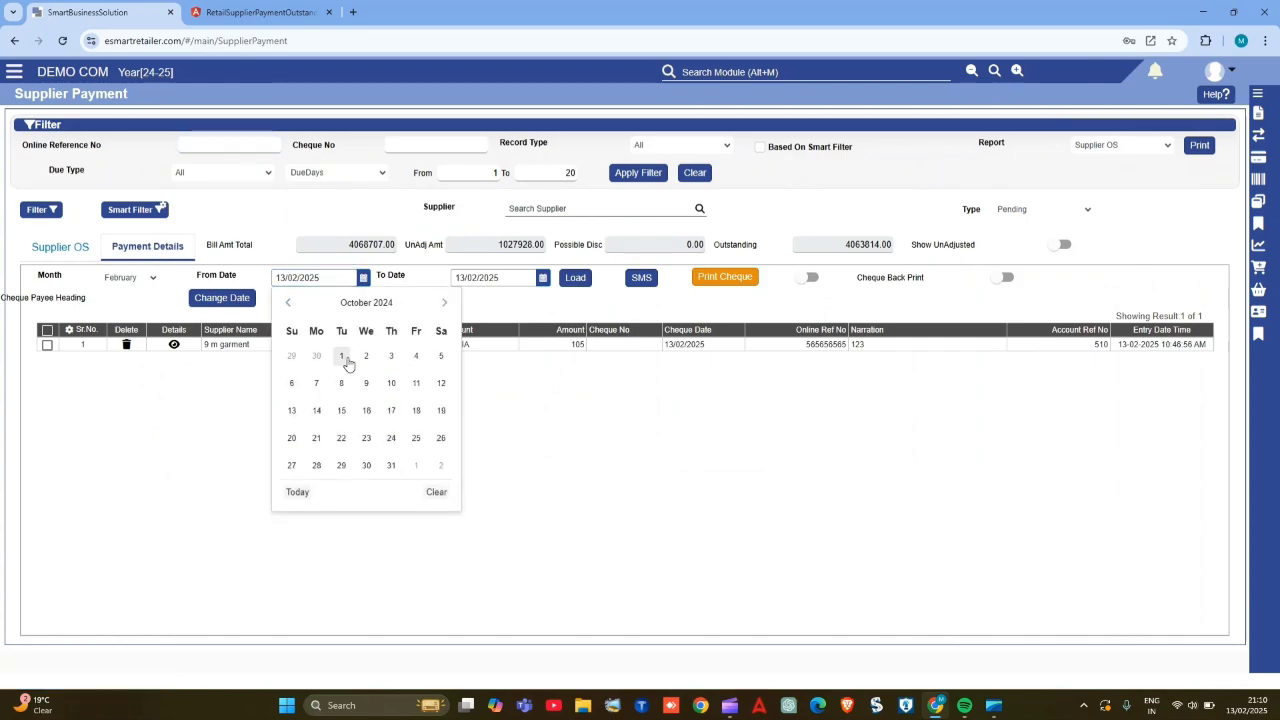
left_click(342, 357)
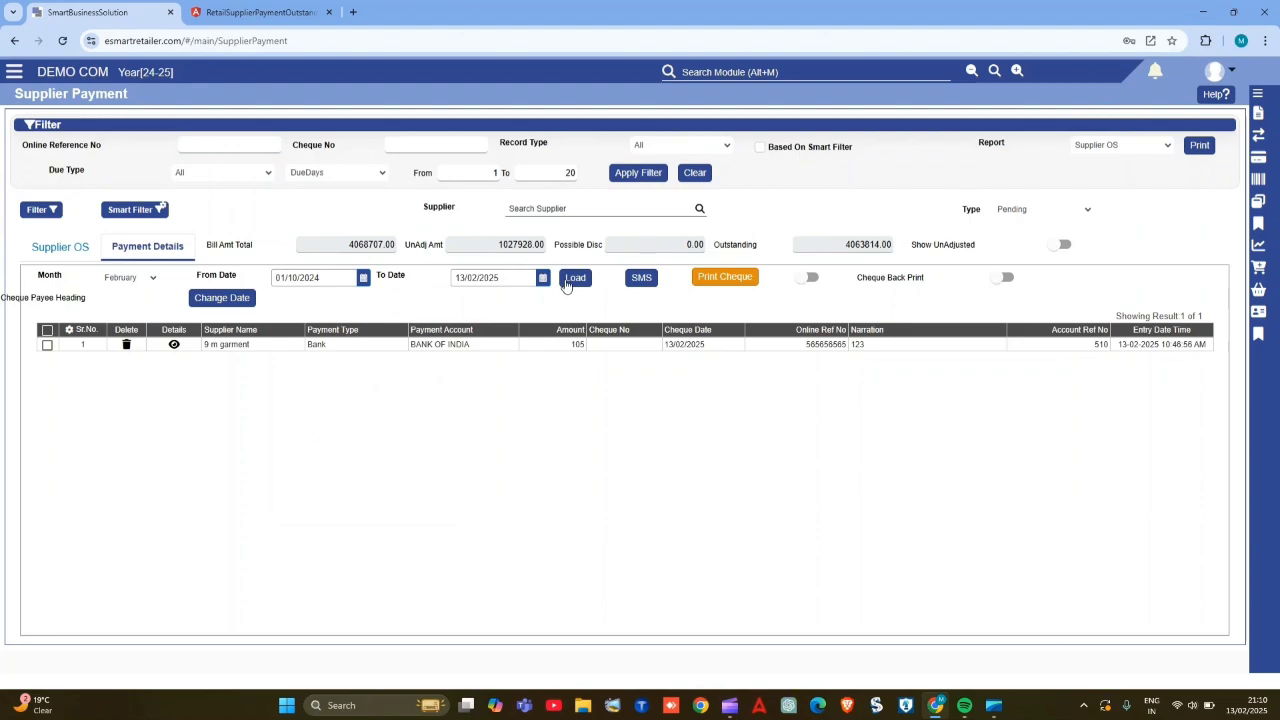
left_click(566, 283)
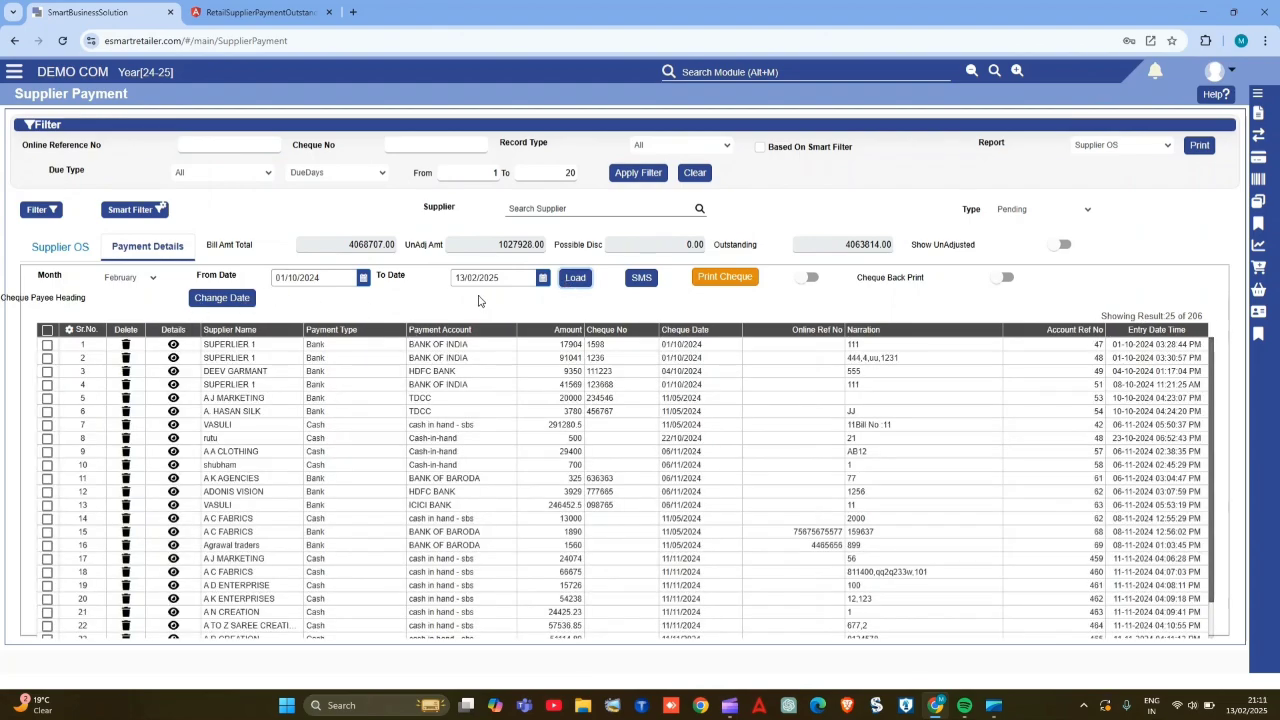
scroll(284, 437, "down", 2)
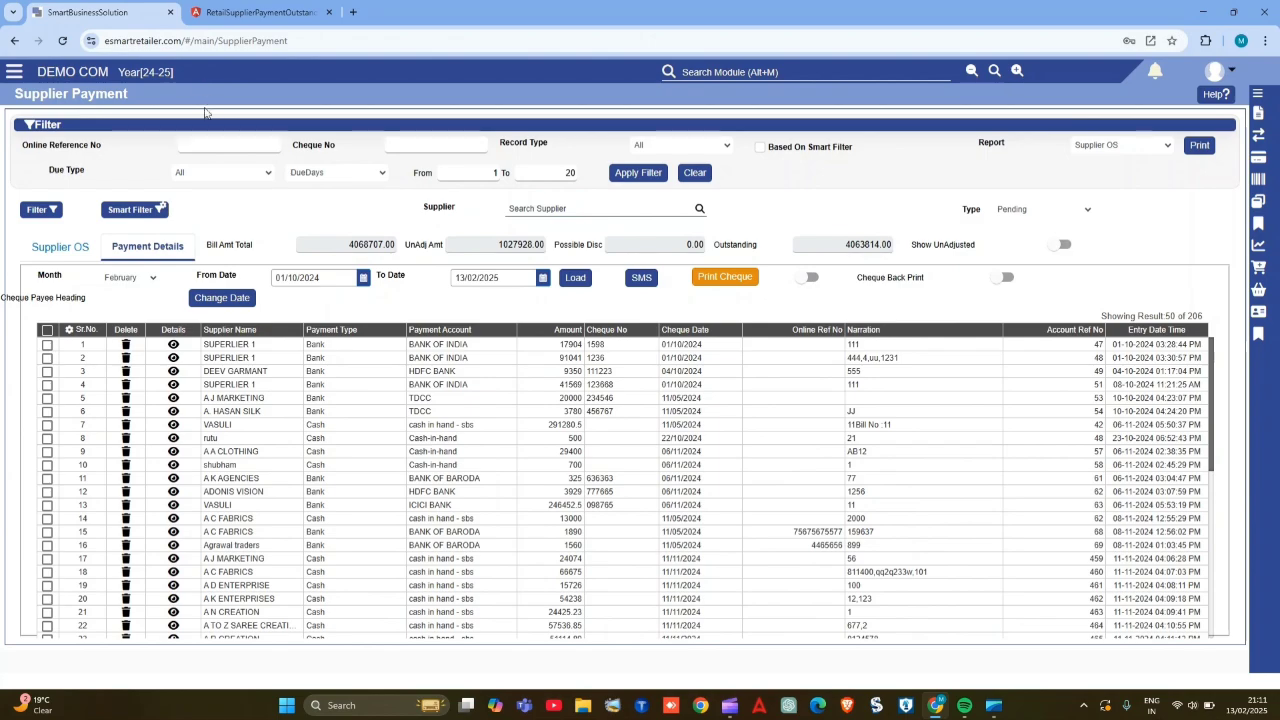
- Filter the payment details by online reference number 565656565, leaving the cheque number empty
left_click(238, 143)
type("5665656565")
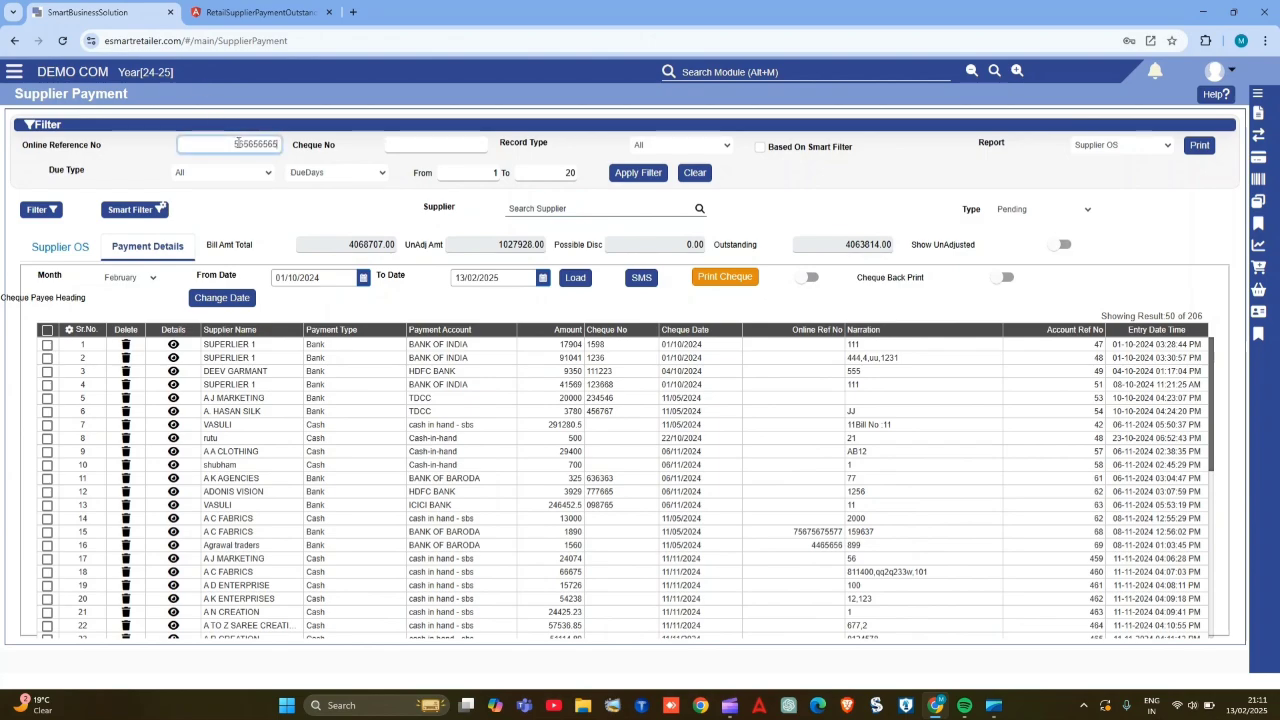
left_click(463, 143)
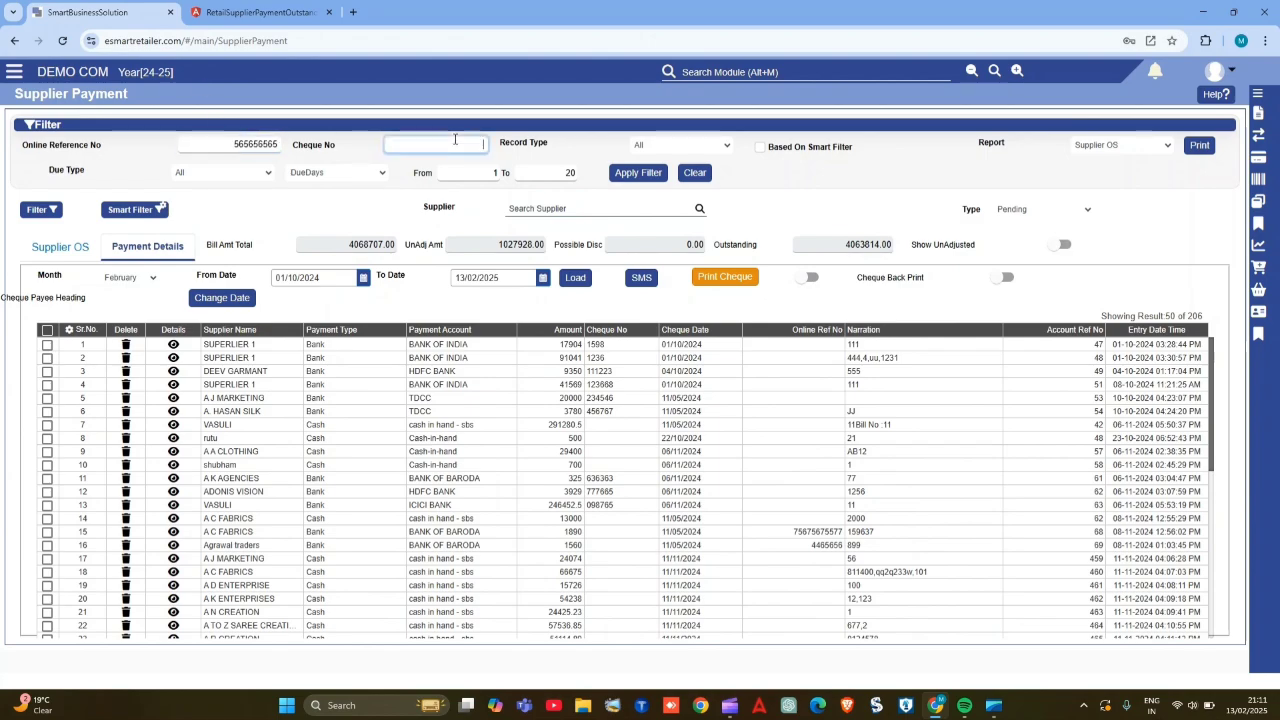
left_click(640, 173)
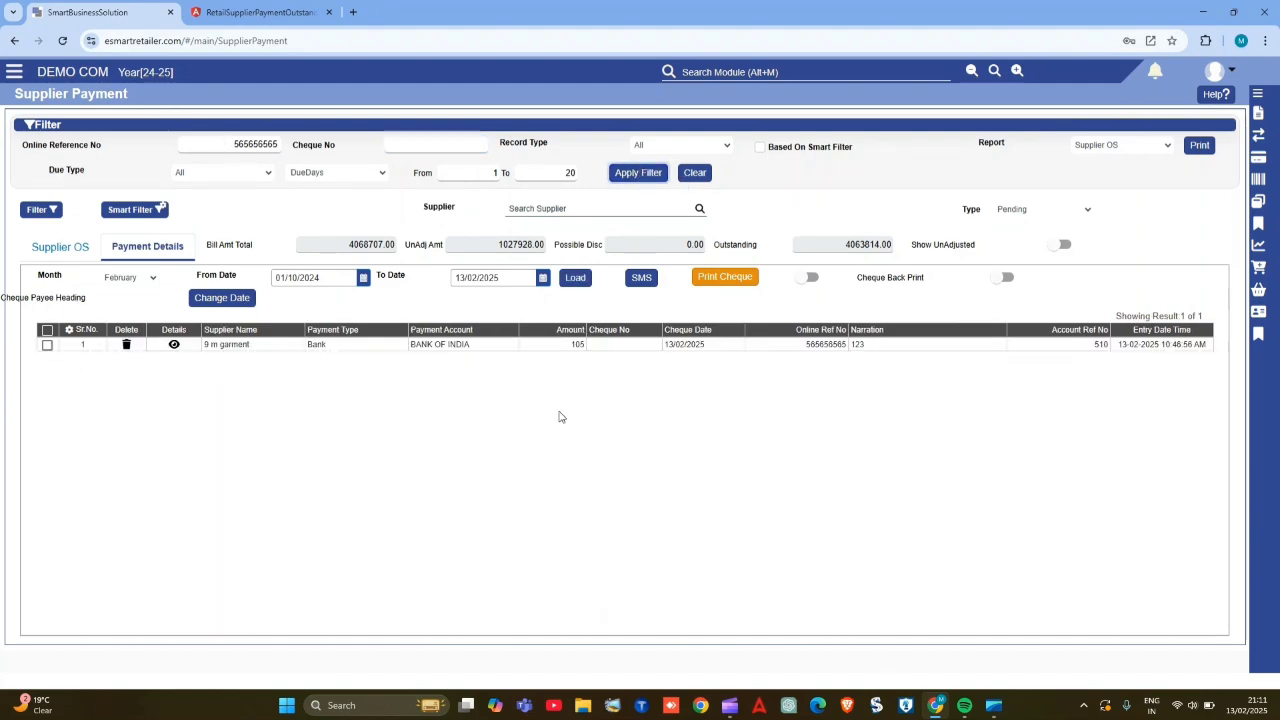
- Select the 9 m garment payment, print its Supplier Payment report and review the bill and payment columns
left_click(47, 346)
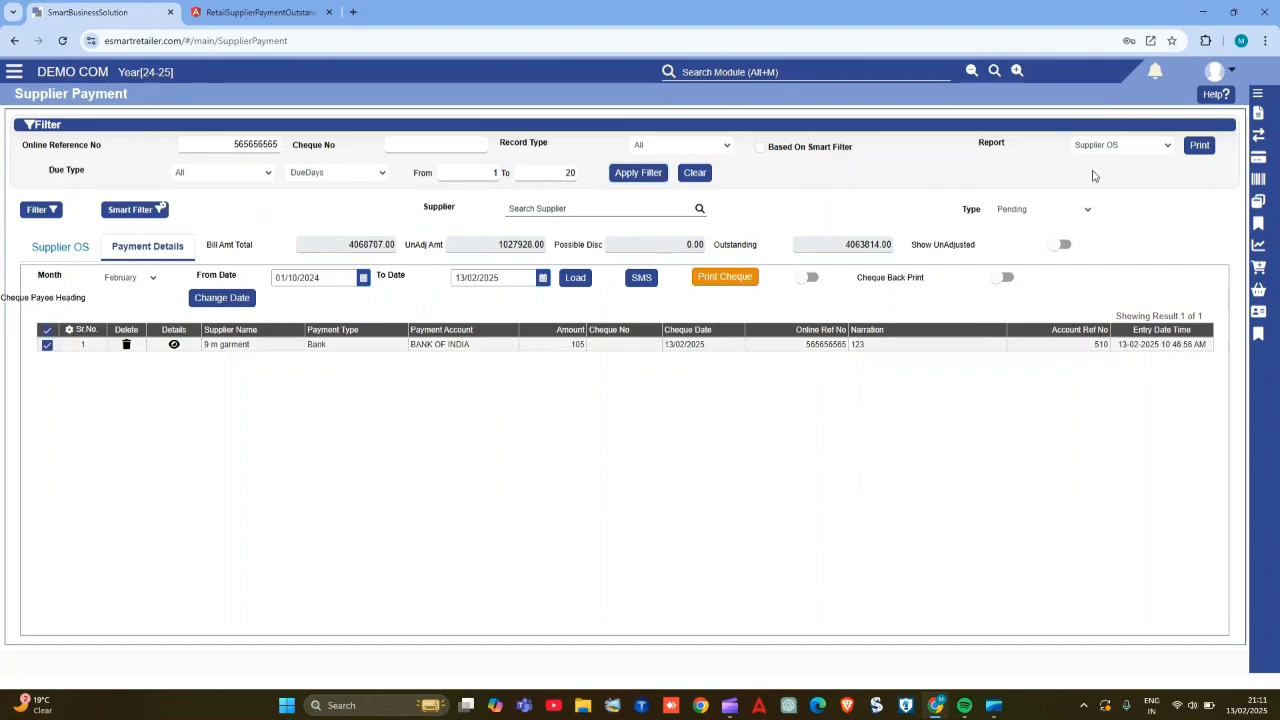
left_click(1127, 150)
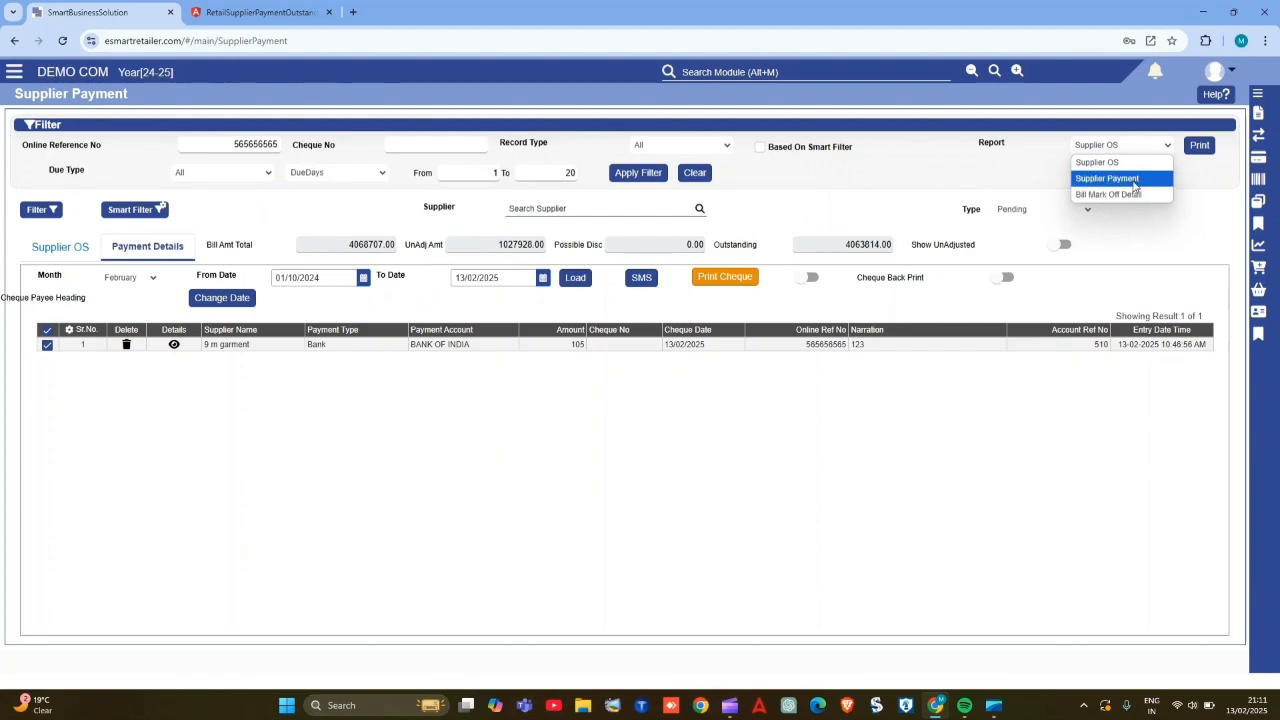
left_click(1135, 180)
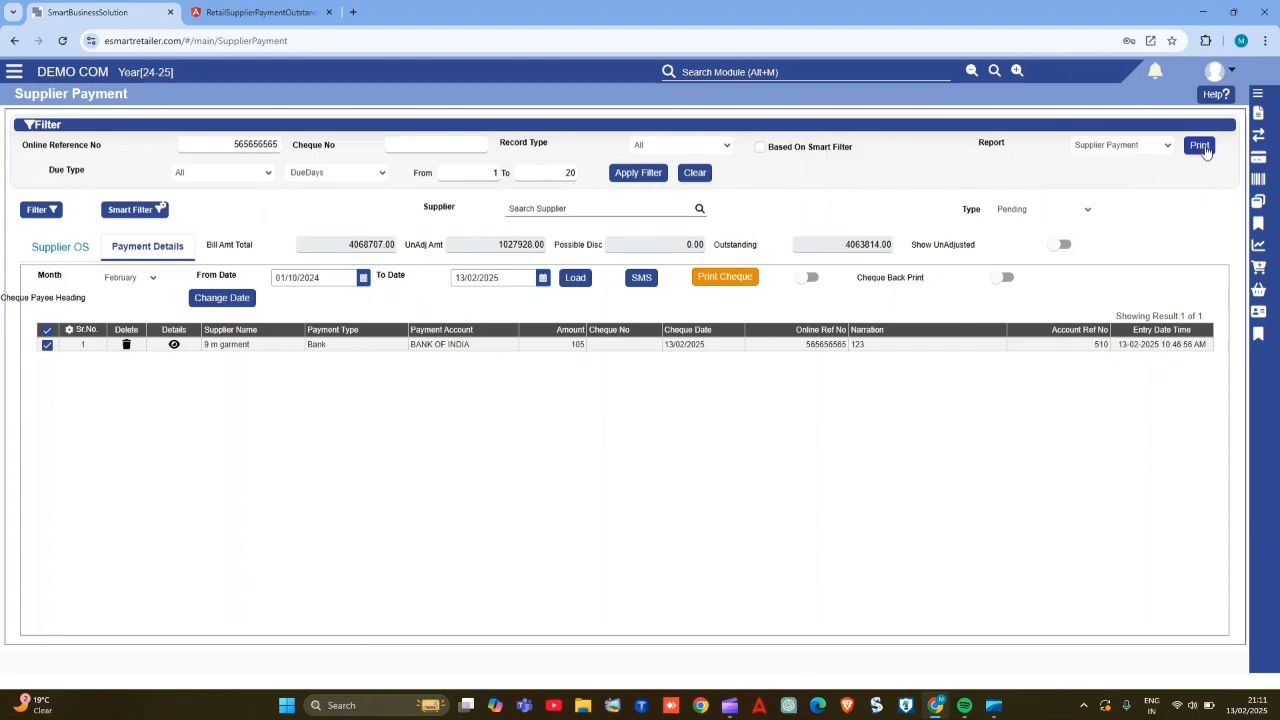
left_click(1203, 148)
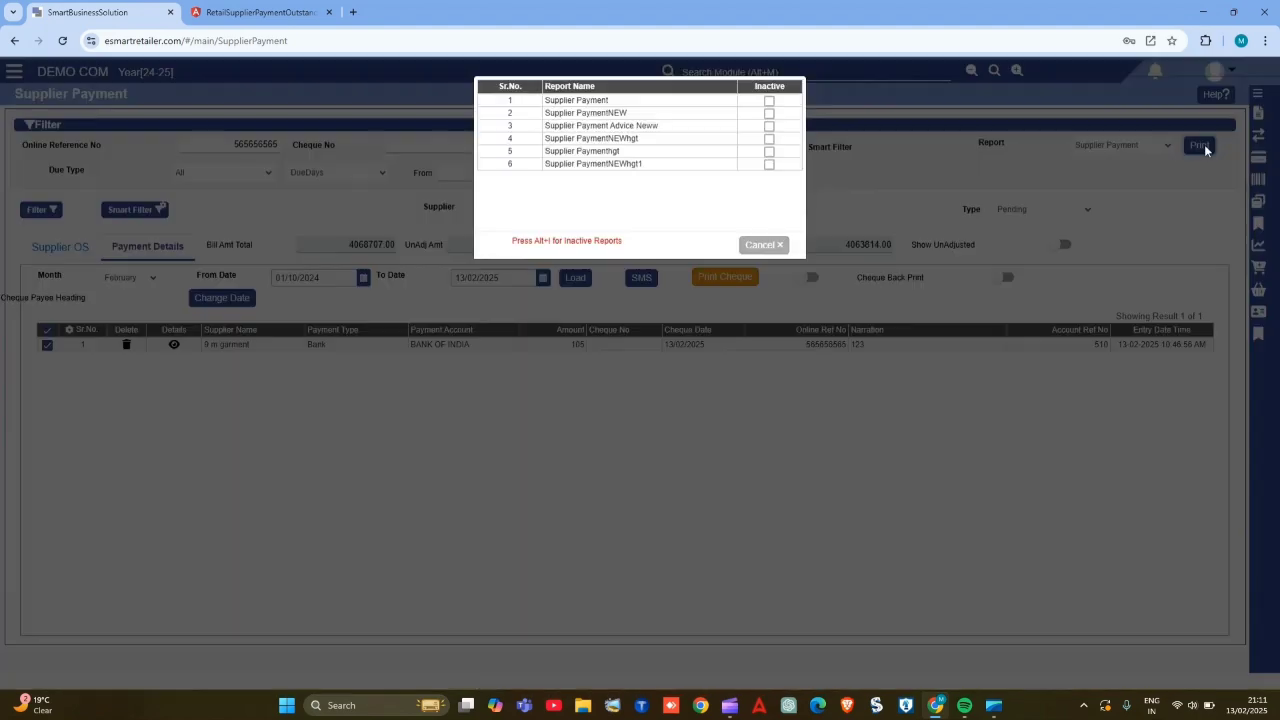
left_click(627, 104)
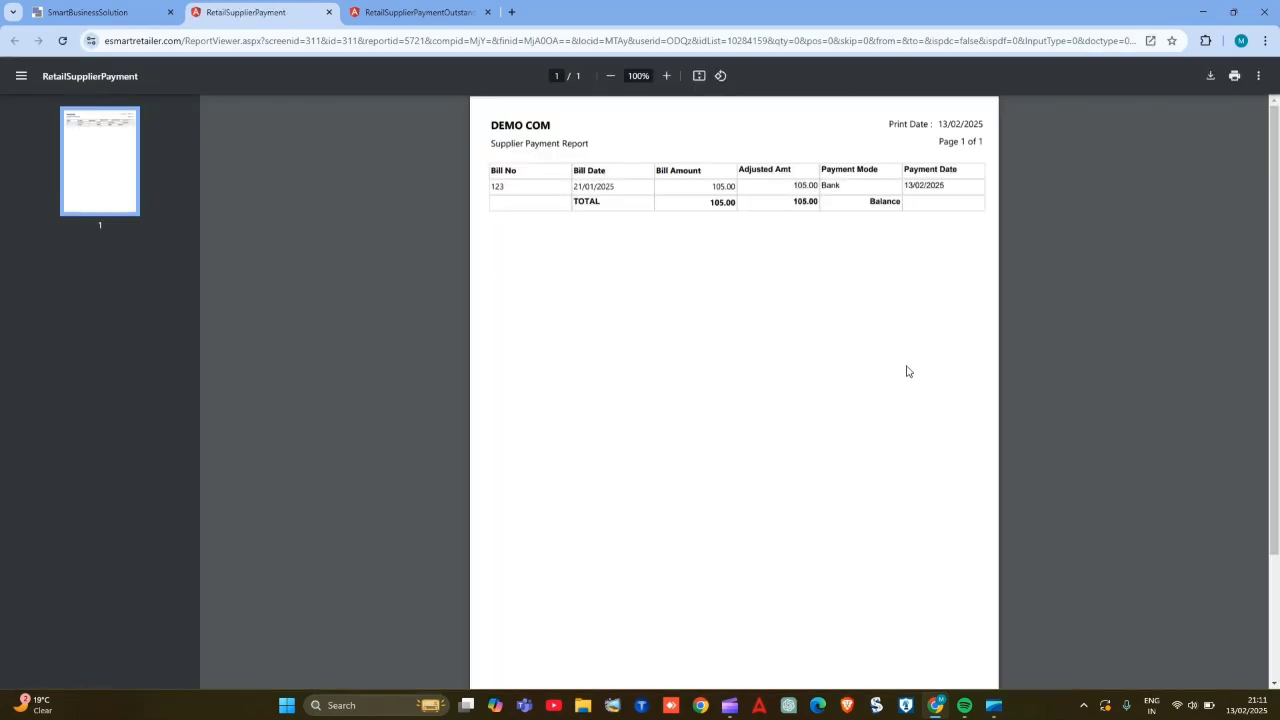
scroll(845, 261, "up", 3)
scroll(845, 261, "up", 1)
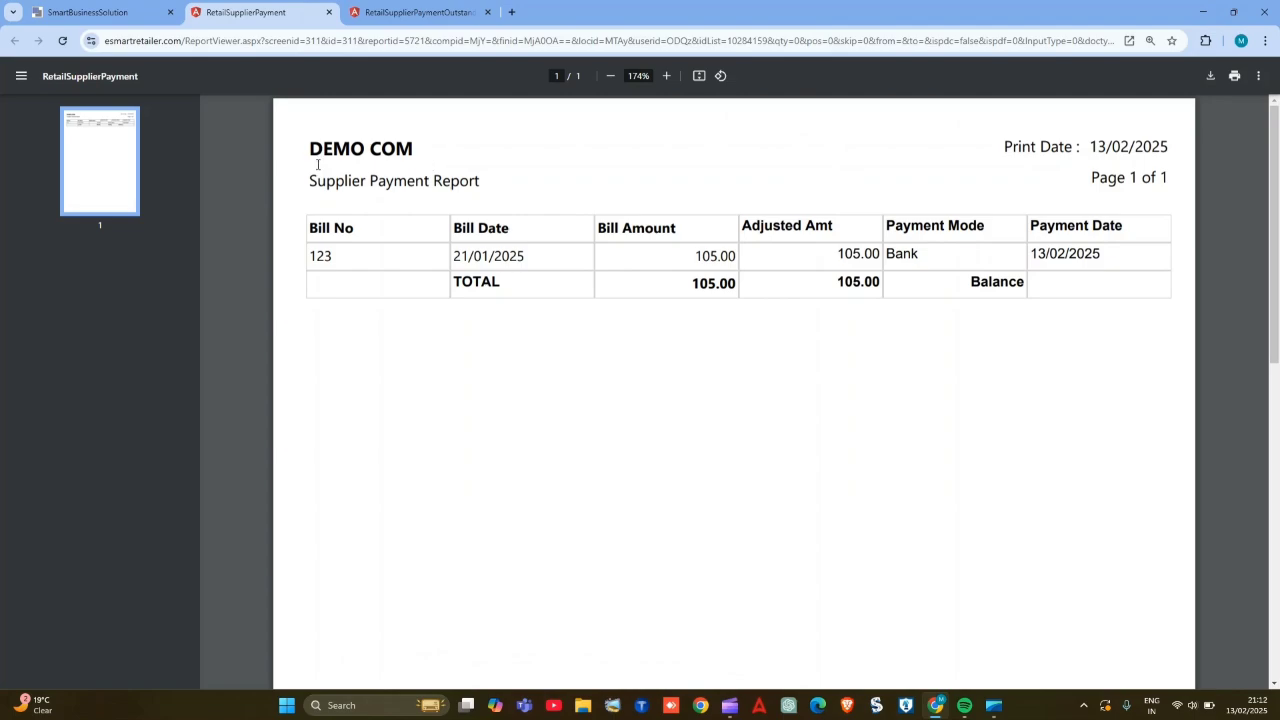
- Print the Bill Mark Off Detail report for 01/04/2024 to 13/02/2025 and look through it to the last page
left_click(120, 12)
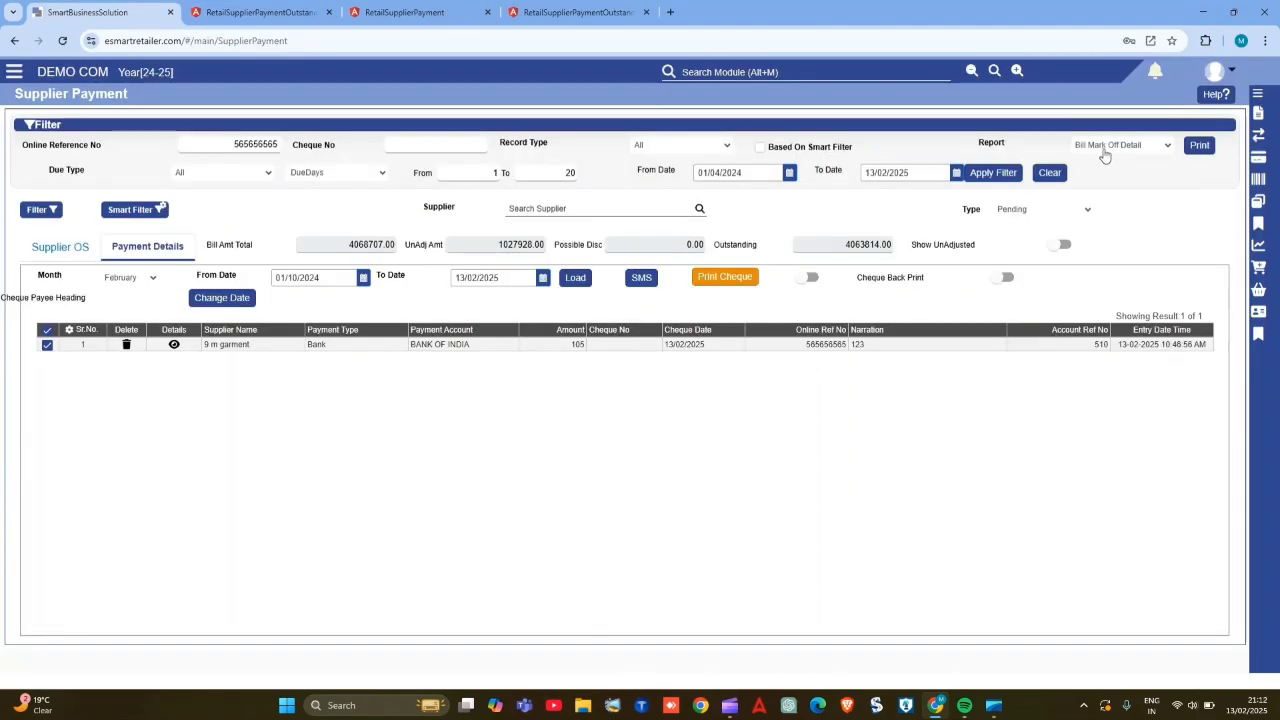
left_click(1200, 148)
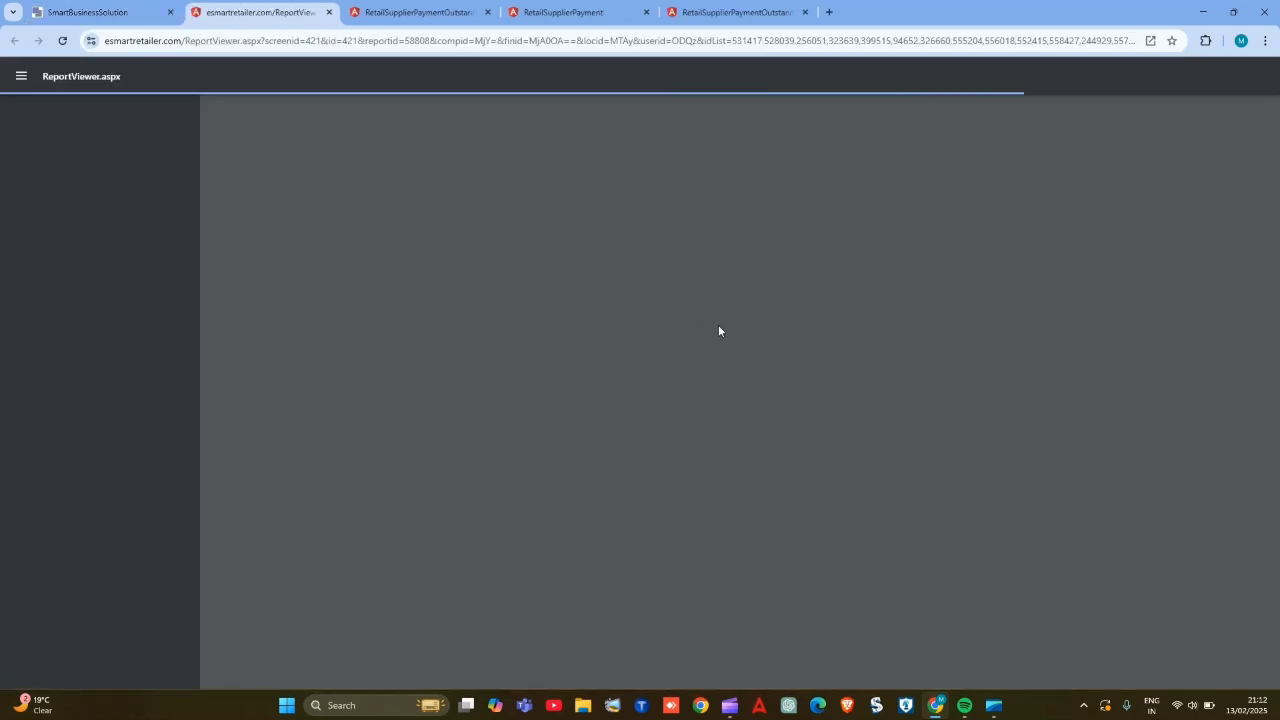
scroll(885, 363, "up", 5)
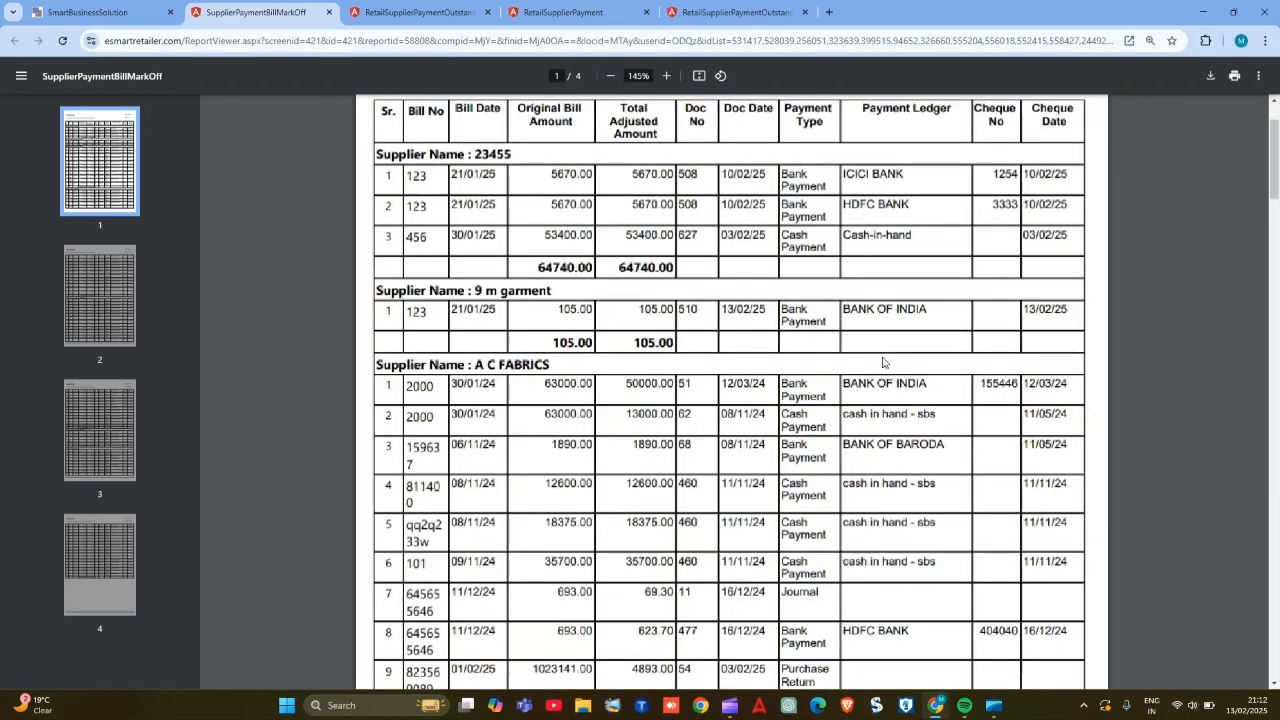
scroll(883, 363, "up", 2)
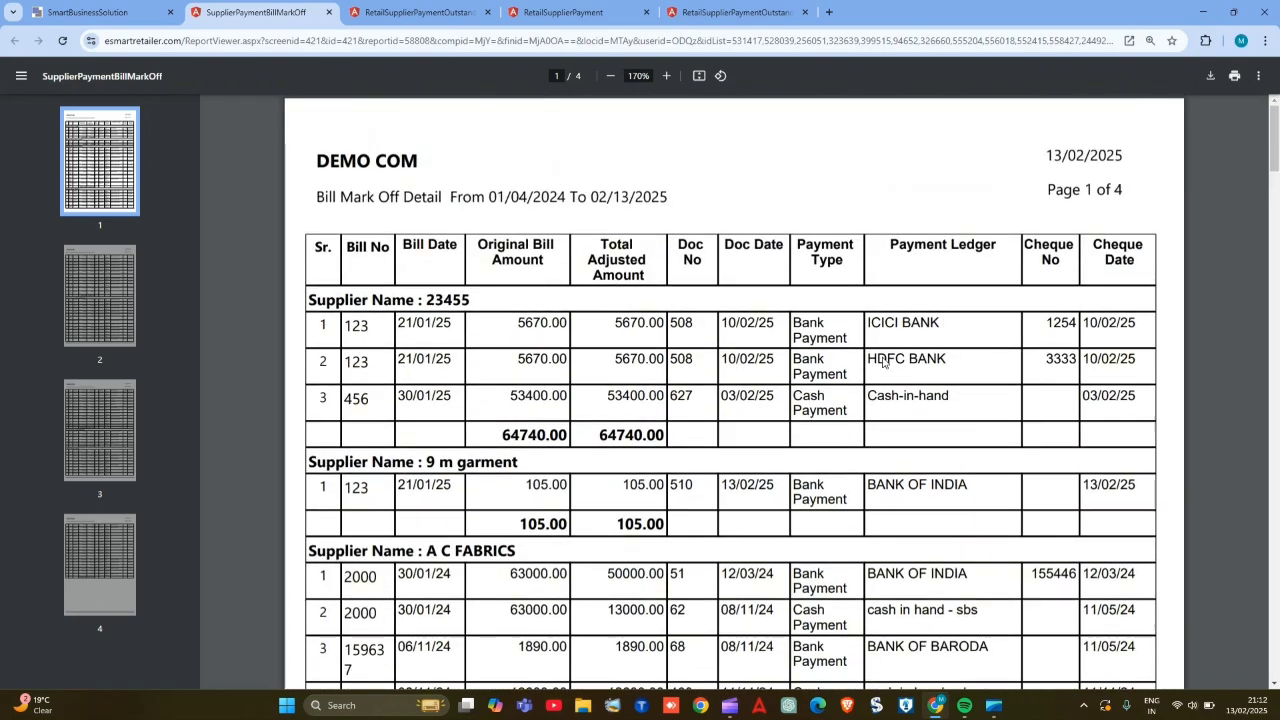
scroll(883, 363, "down", 3)
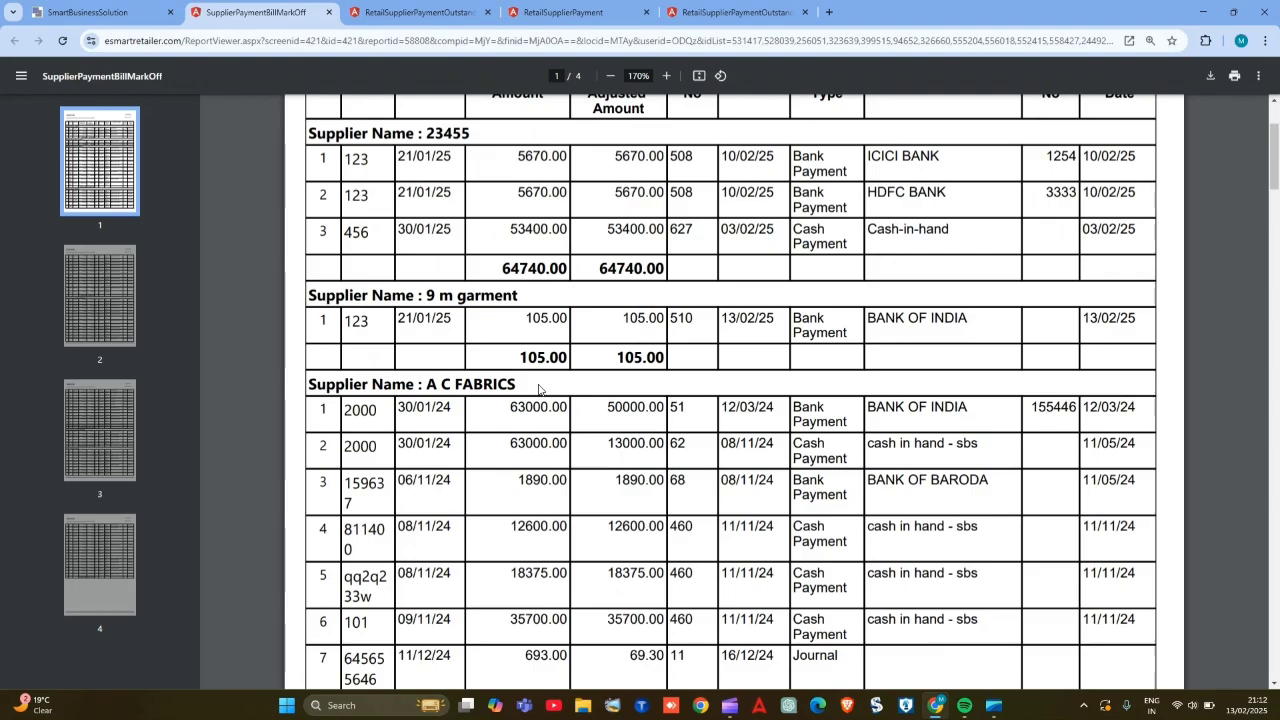
scroll(538, 390, "down", 10)
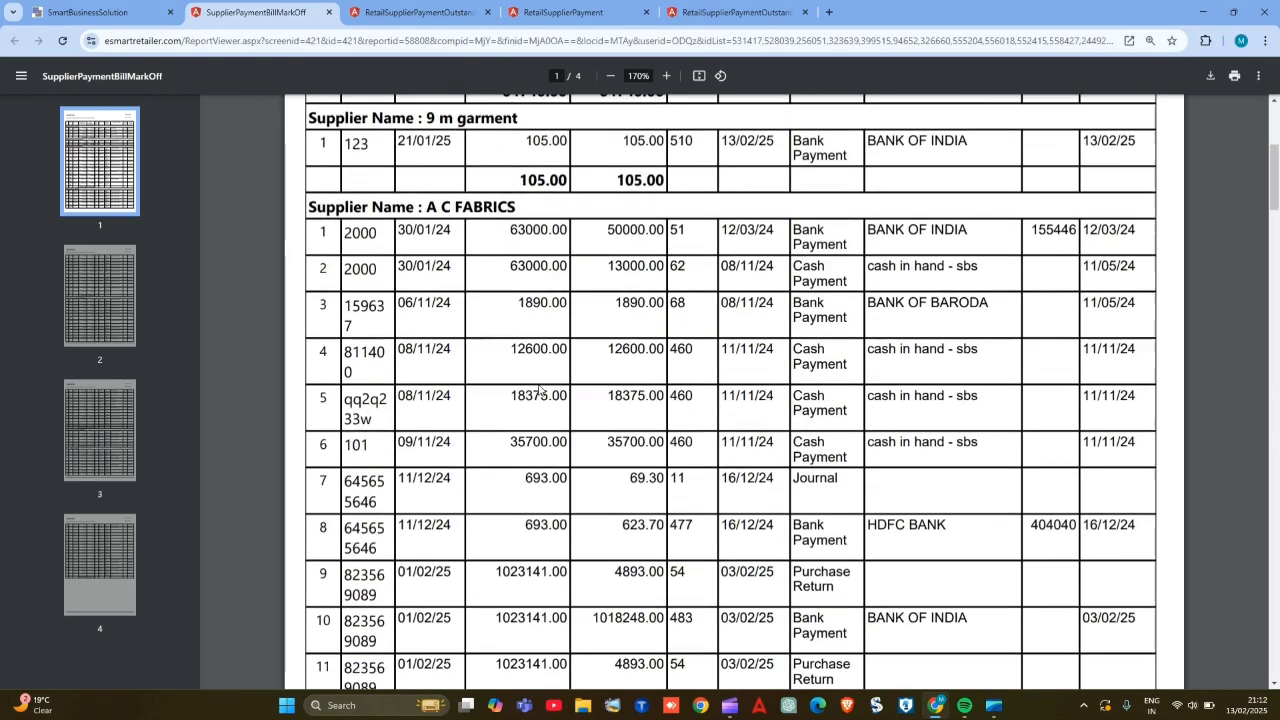
scroll(538, 390, "down", 5, "ctrl")
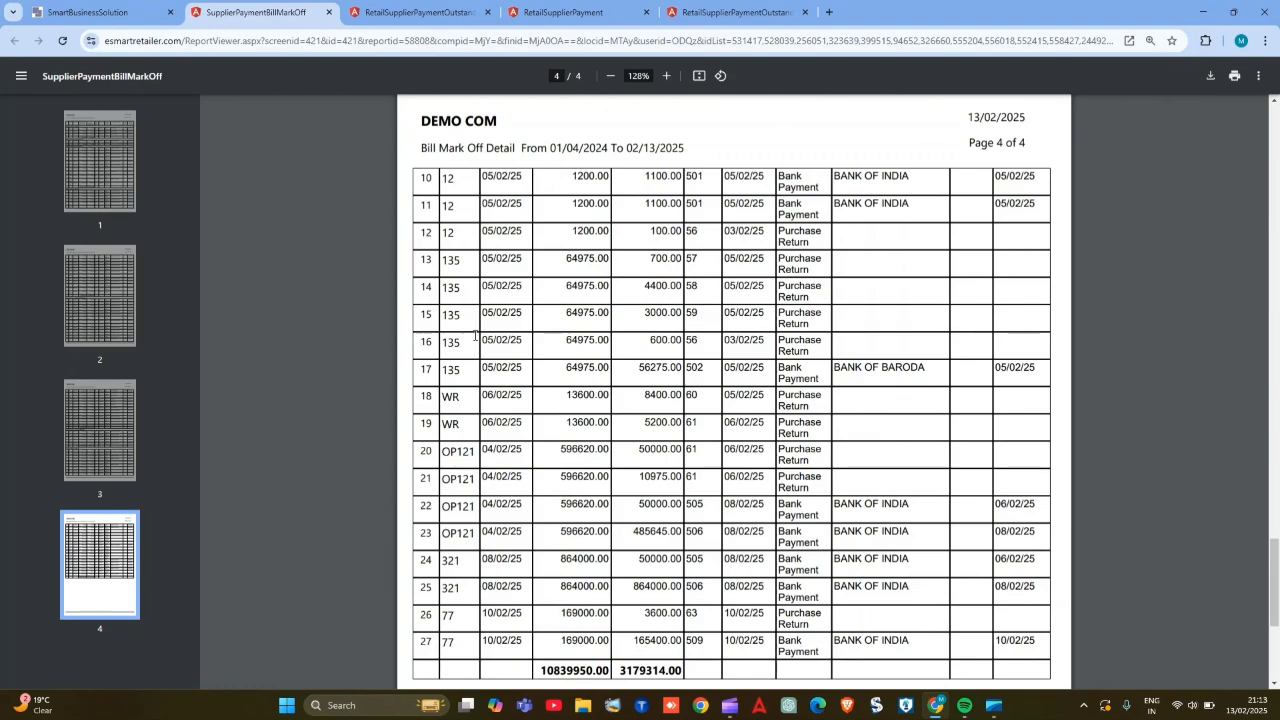
- Return to Supplier Payment, clear the payment filters and open the smart filter's Supplier list
left_click(88, 12)
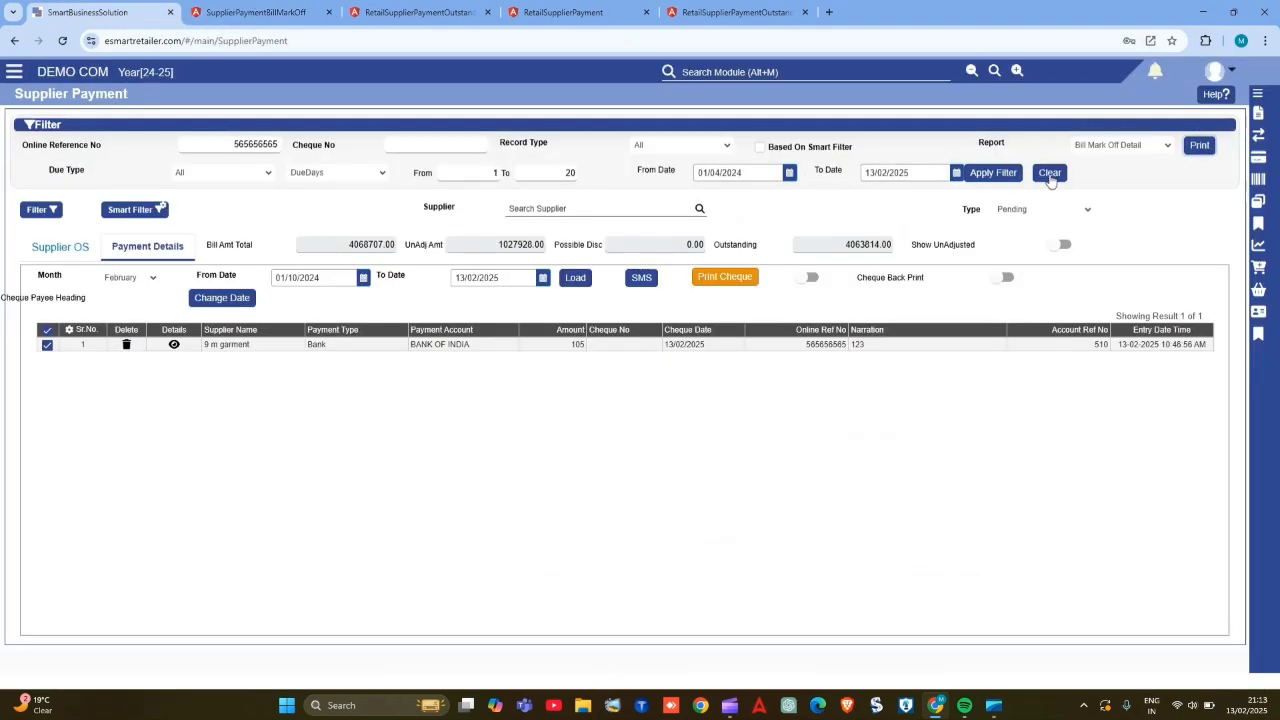
left_click(1050, 176)
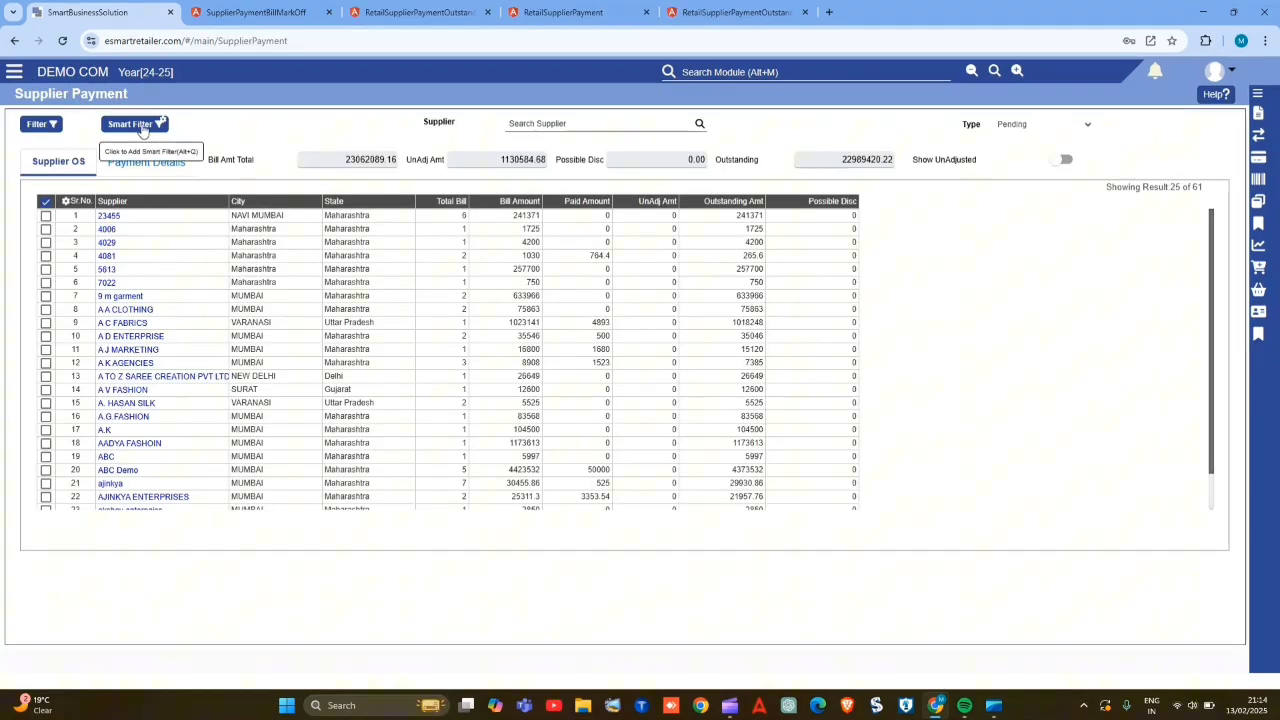
left_click(134, 124)
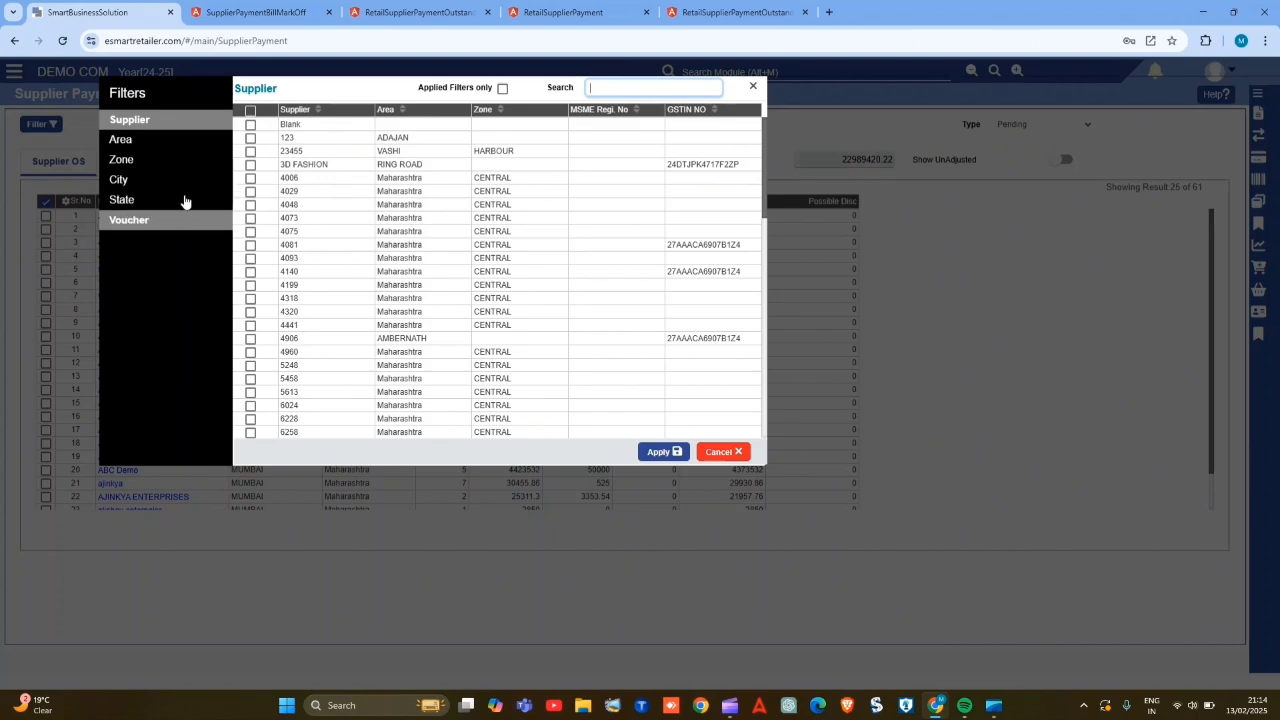
left_click(161, 132)
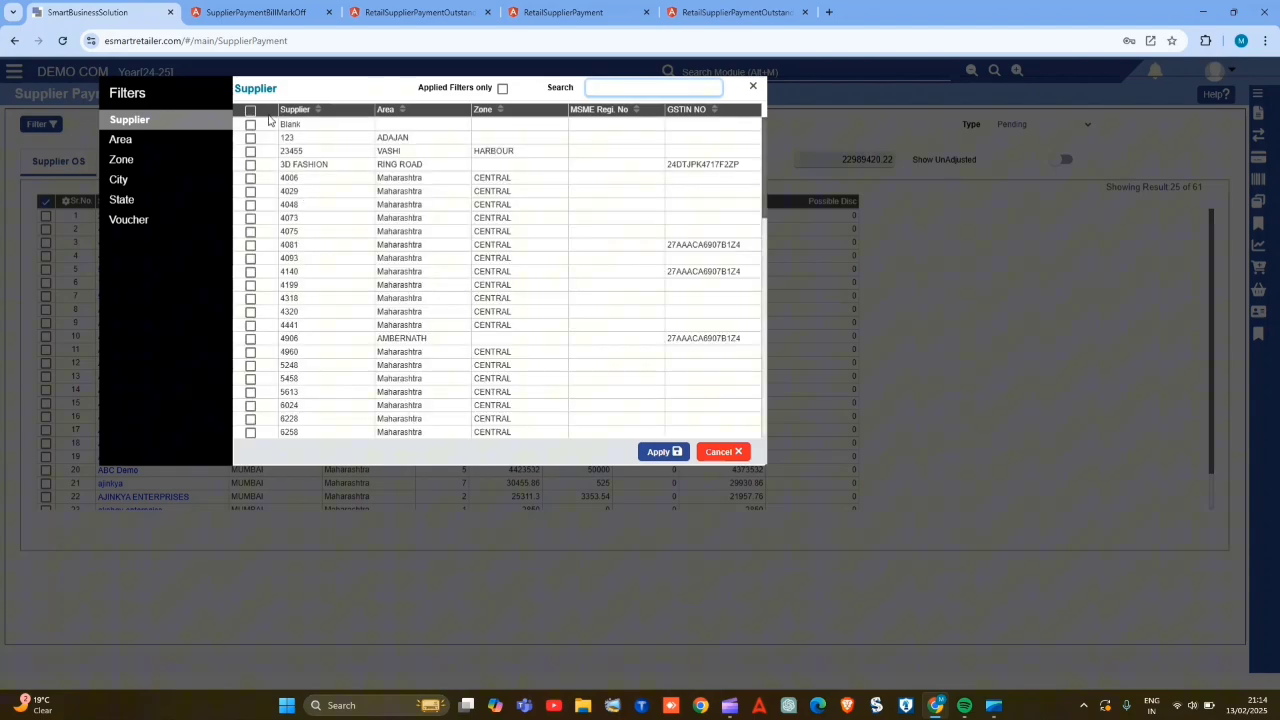
- Try to select all suppliers at once in the smart filter, and clear that selection
left_click(251, 112)
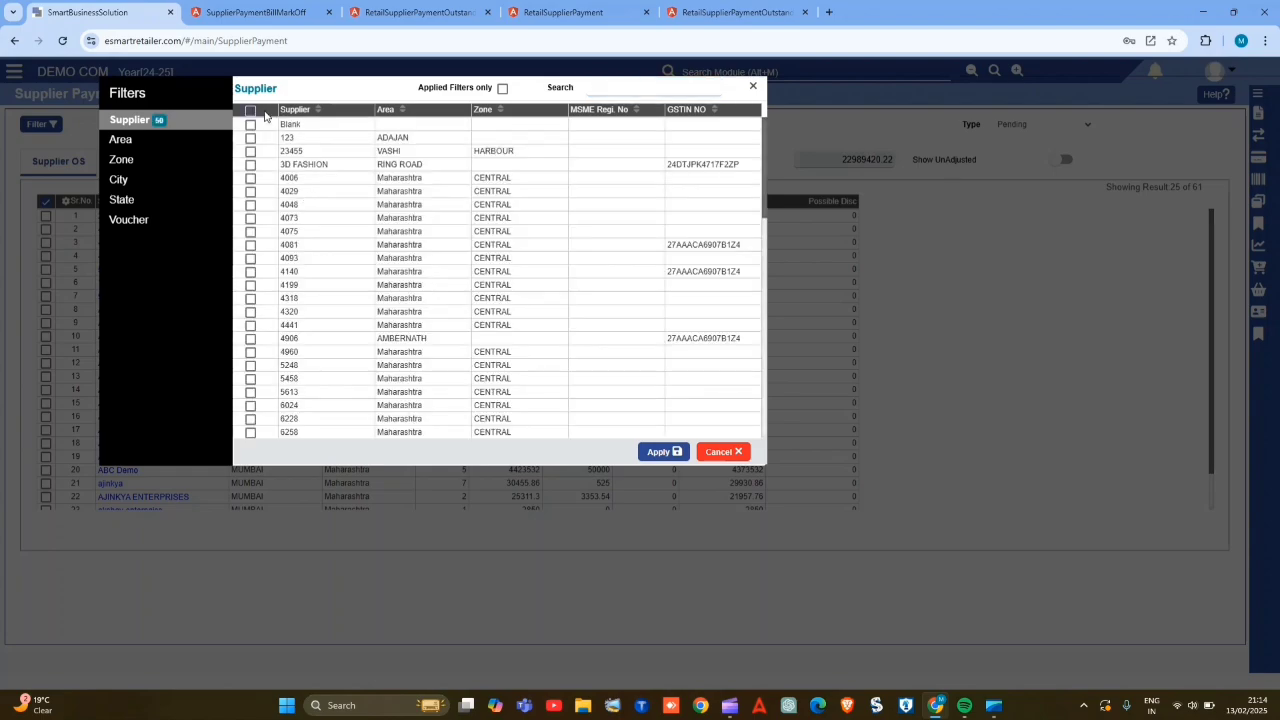
left_click(601, 84)
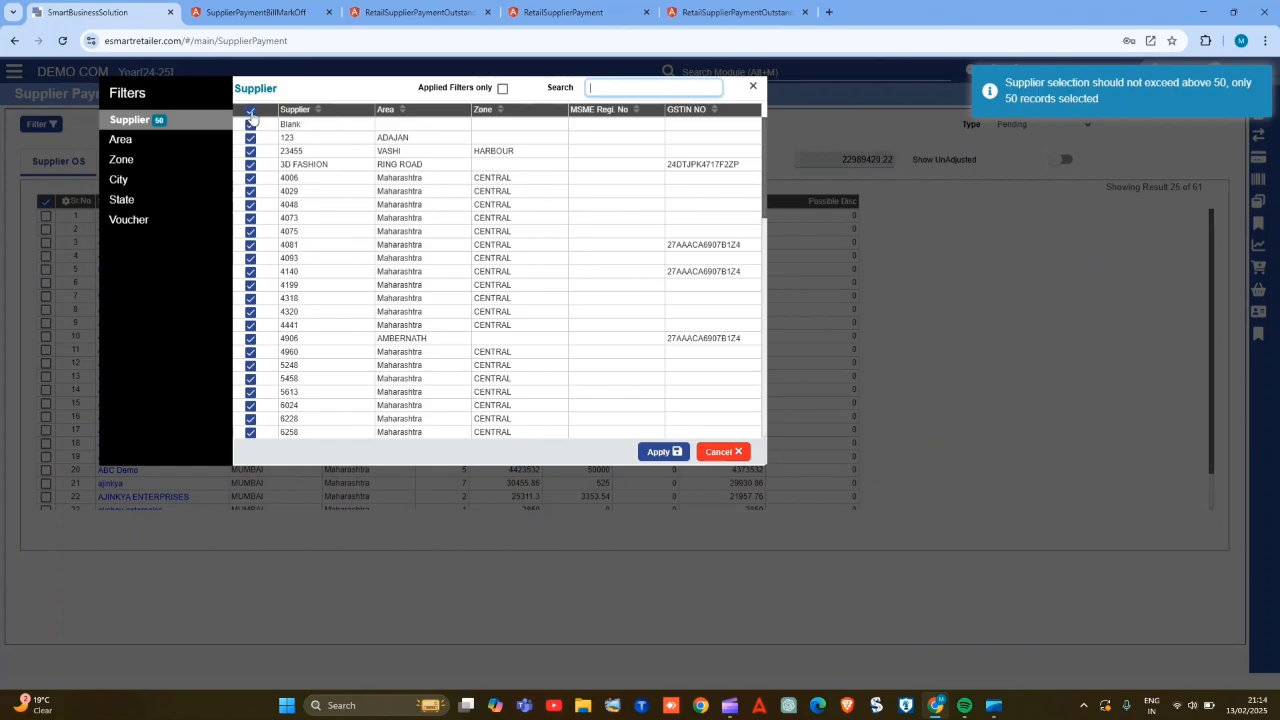
left_click(251, 113)
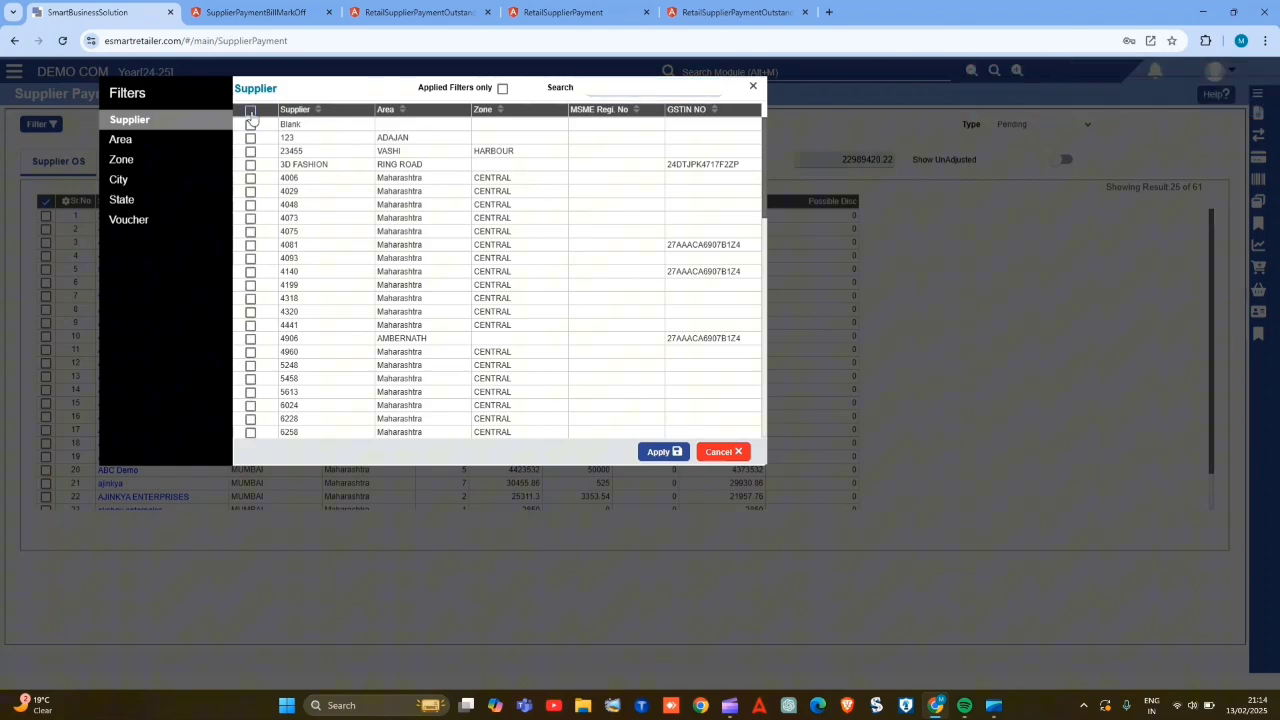
- Choose the suppliers 3D FASHION, 4029, 4048, 4075 and 4081 in the smart filter
left_click(250, 165)
left_click(251, 191)
left_click(251, 204)
left_click(251, 231)
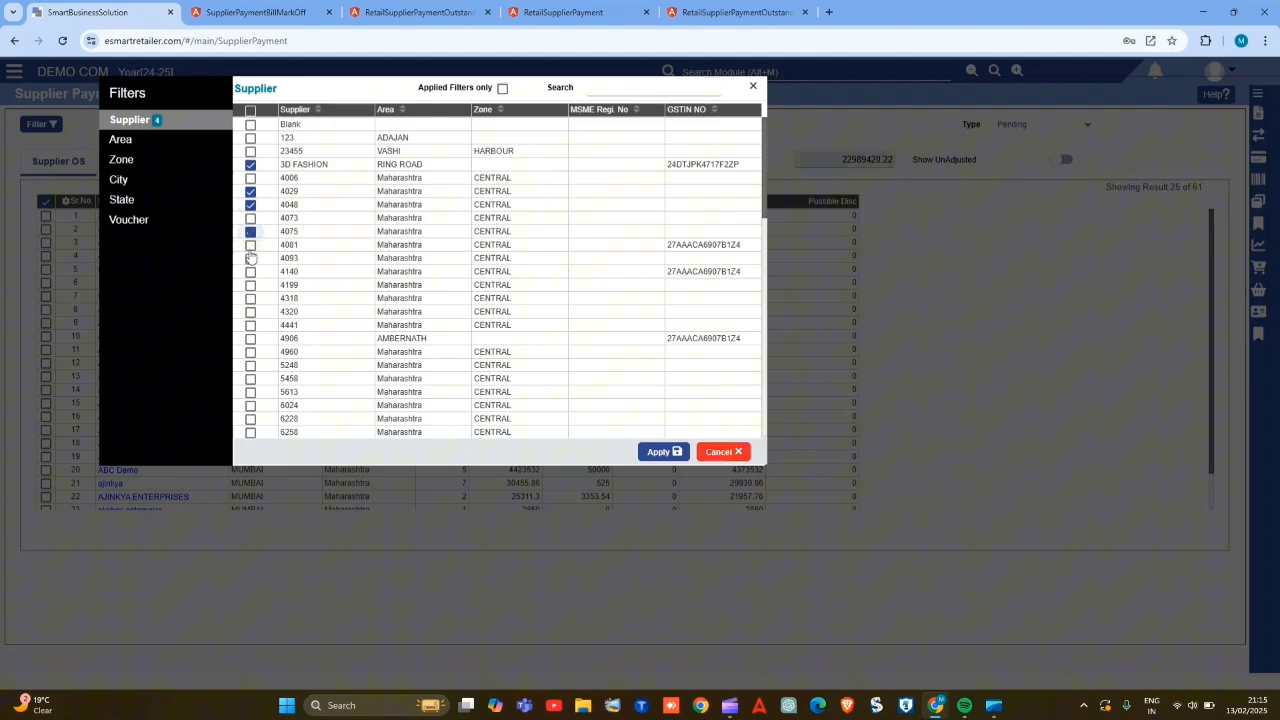
left_click(251, 244)
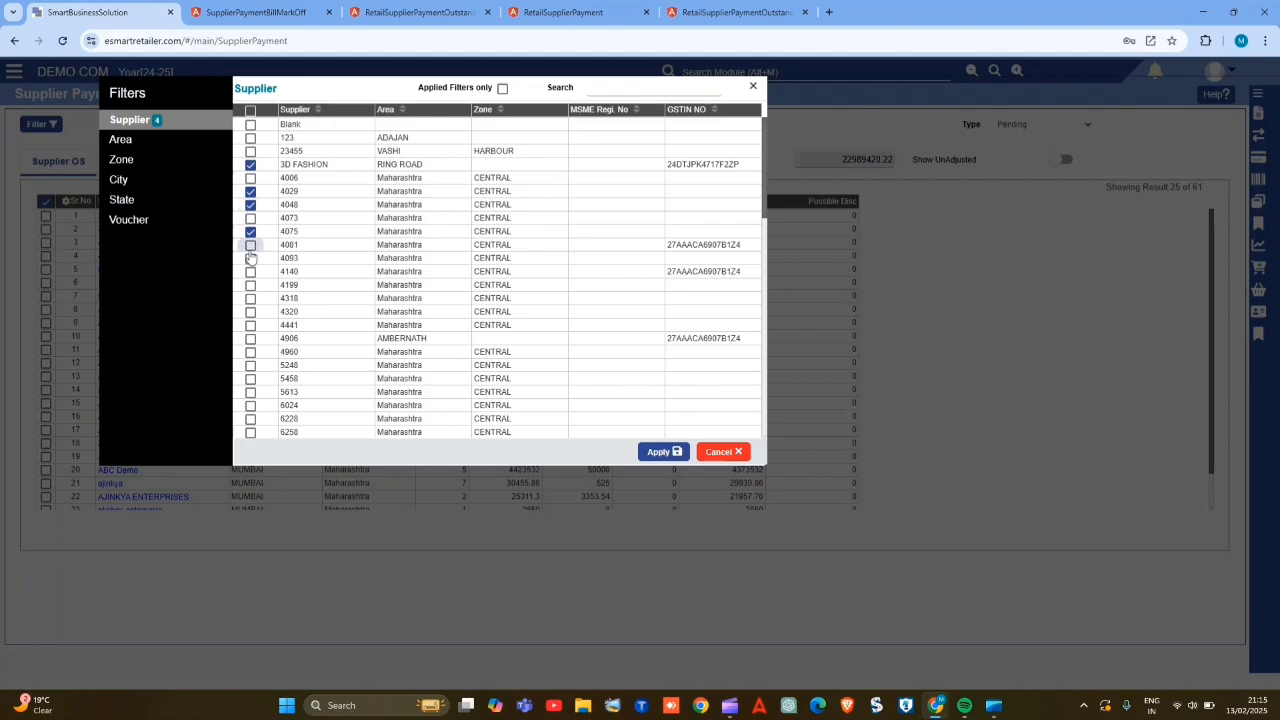
- Add the areas ADAJAN and adipur to the smart filter
left_click(152, 147)
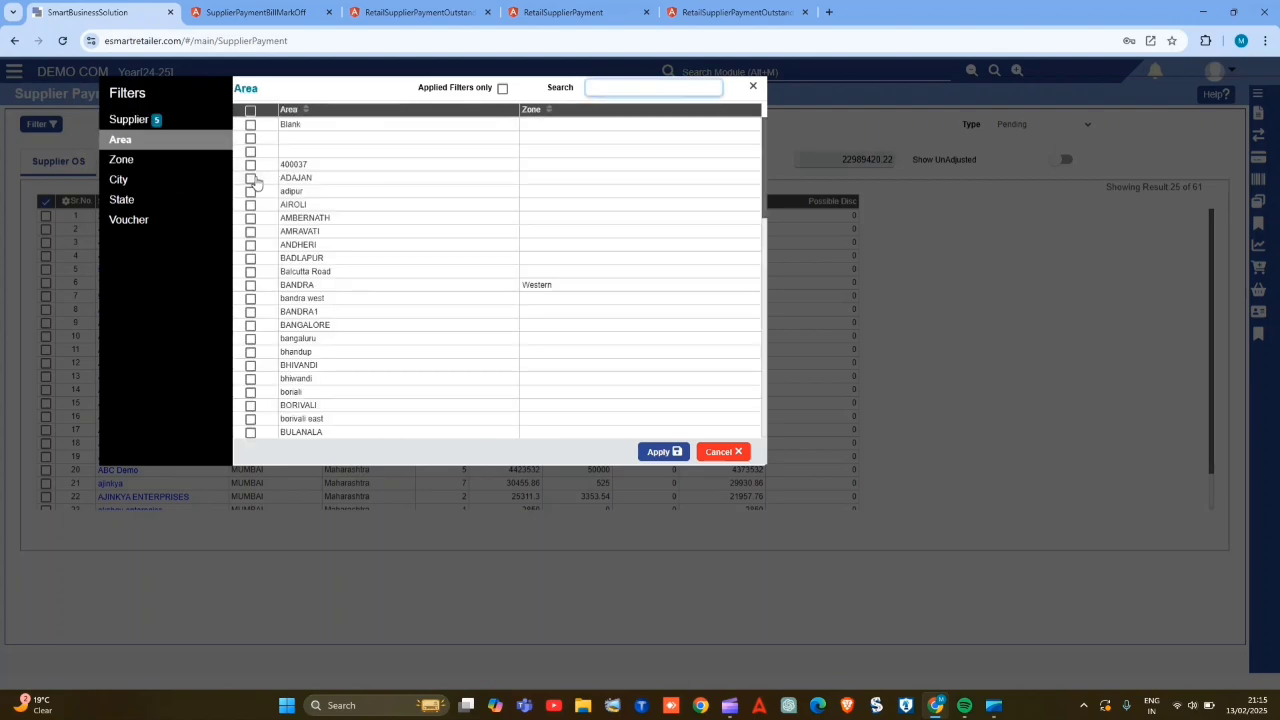
left_click(251, 178)
left_click(251, 191)
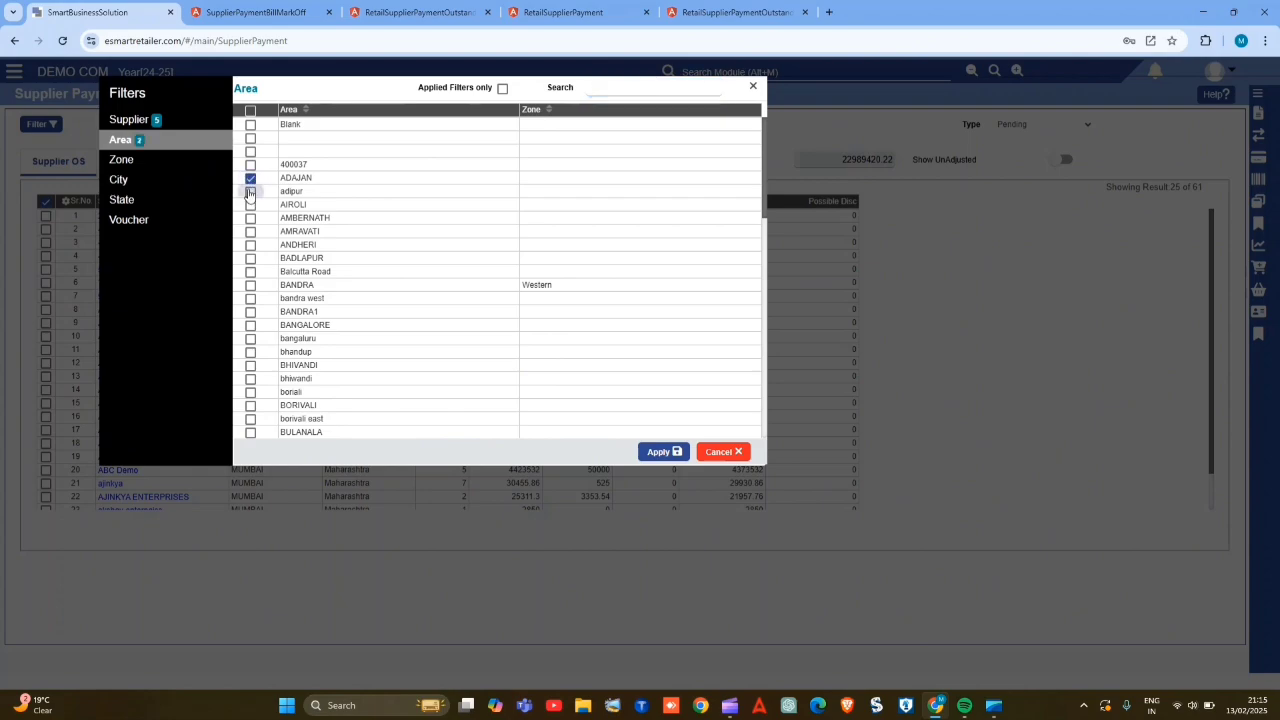
- Add the Blank and CENTRAL zones to the smart filter, and check the selection with the applied-filters-only view before restoring the full list
left_click(120, 161)
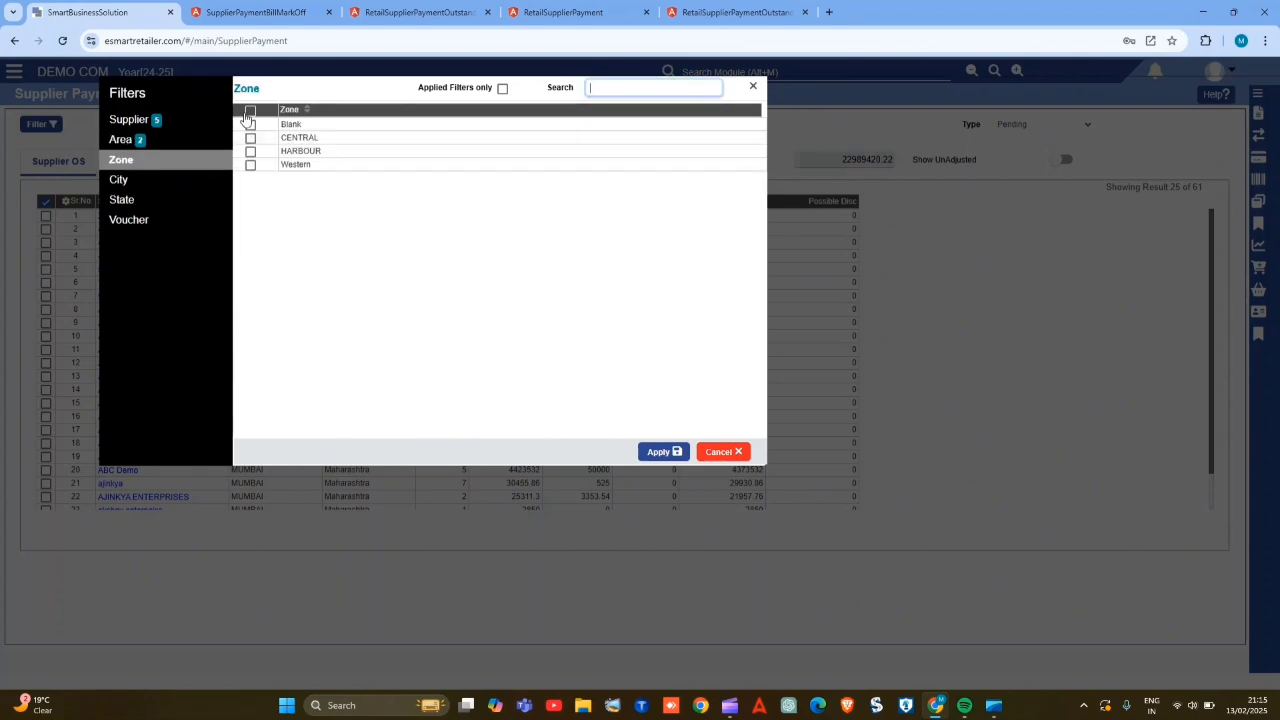
left_click(250, 124)
left_click(250, 138)
left_click(503, 88)
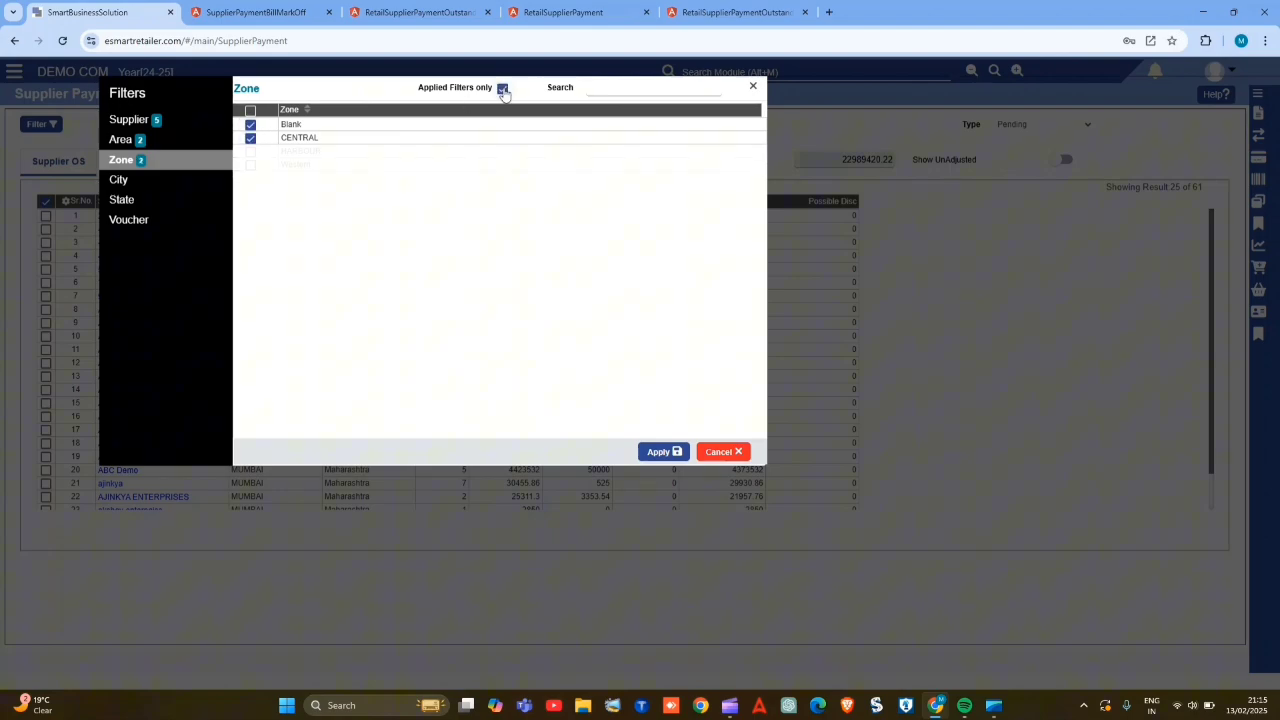
left_click(503, 88)
left_click(503, 88)
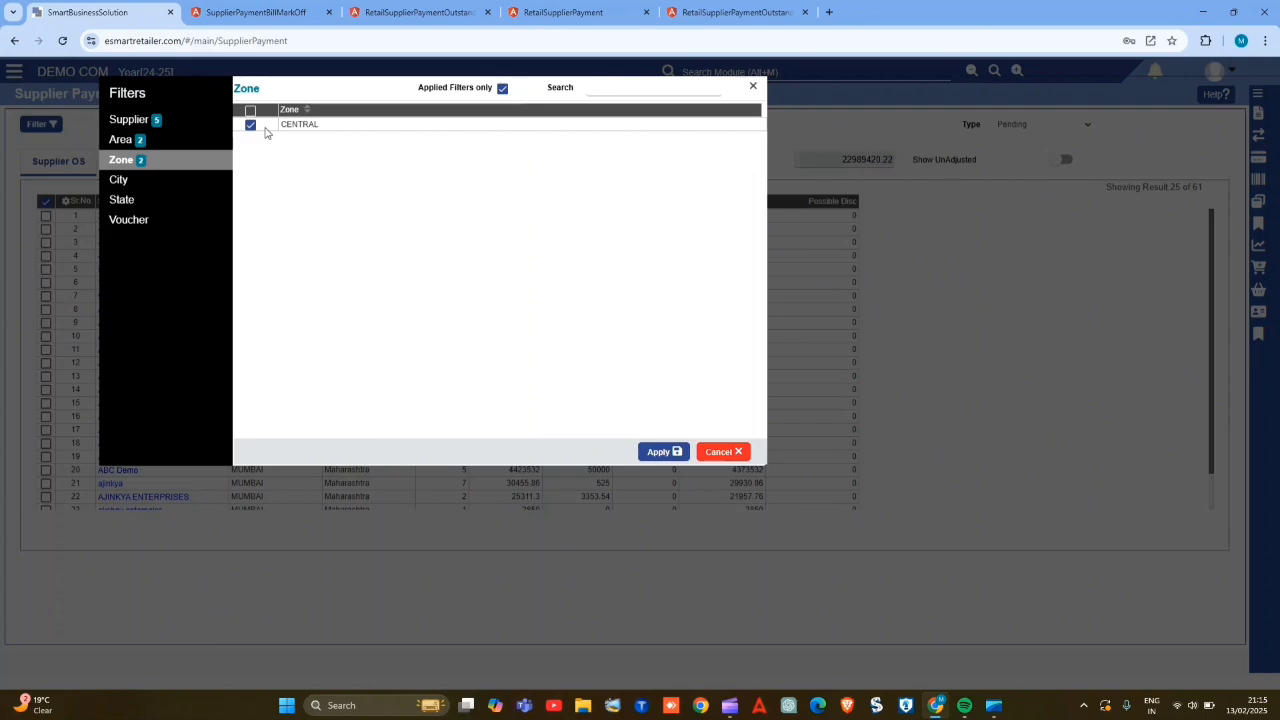
left_click(503, 88)
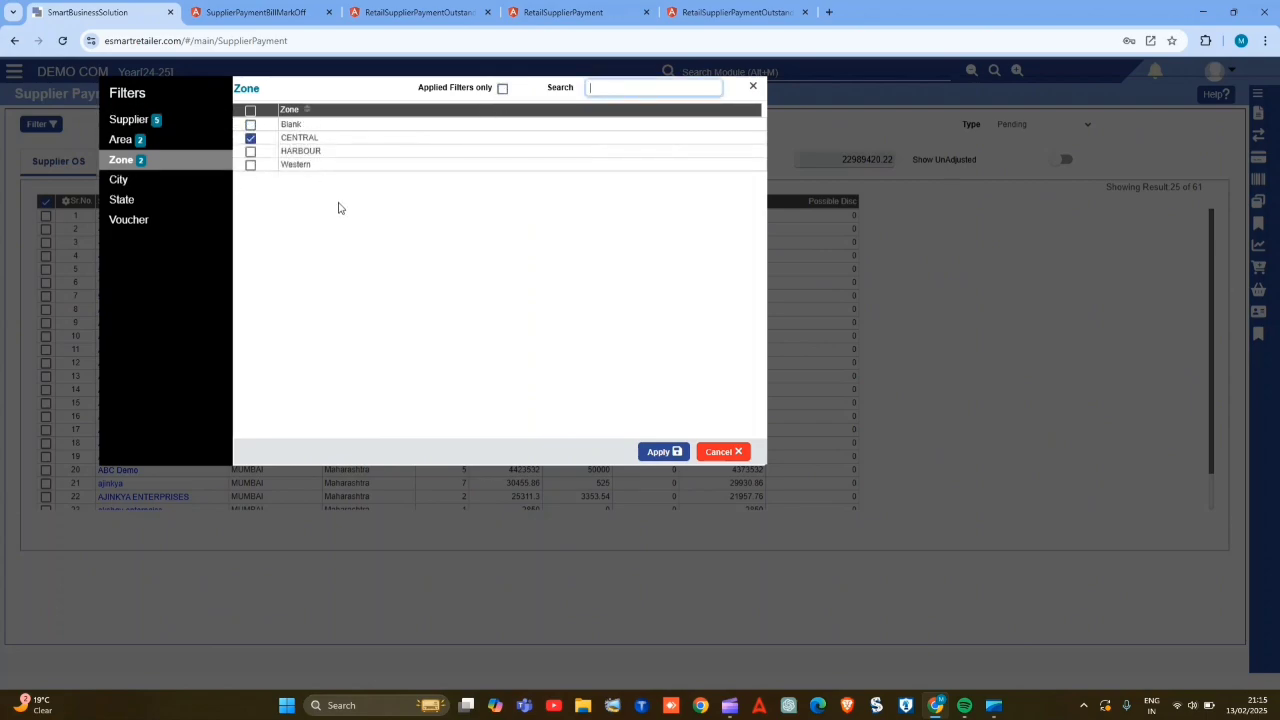
- Add the cities AHEMDABAD, AHMEDABAD and Ahmedabad and the state Arunachal Pradesh to the smart filter
left_click(150, 183)
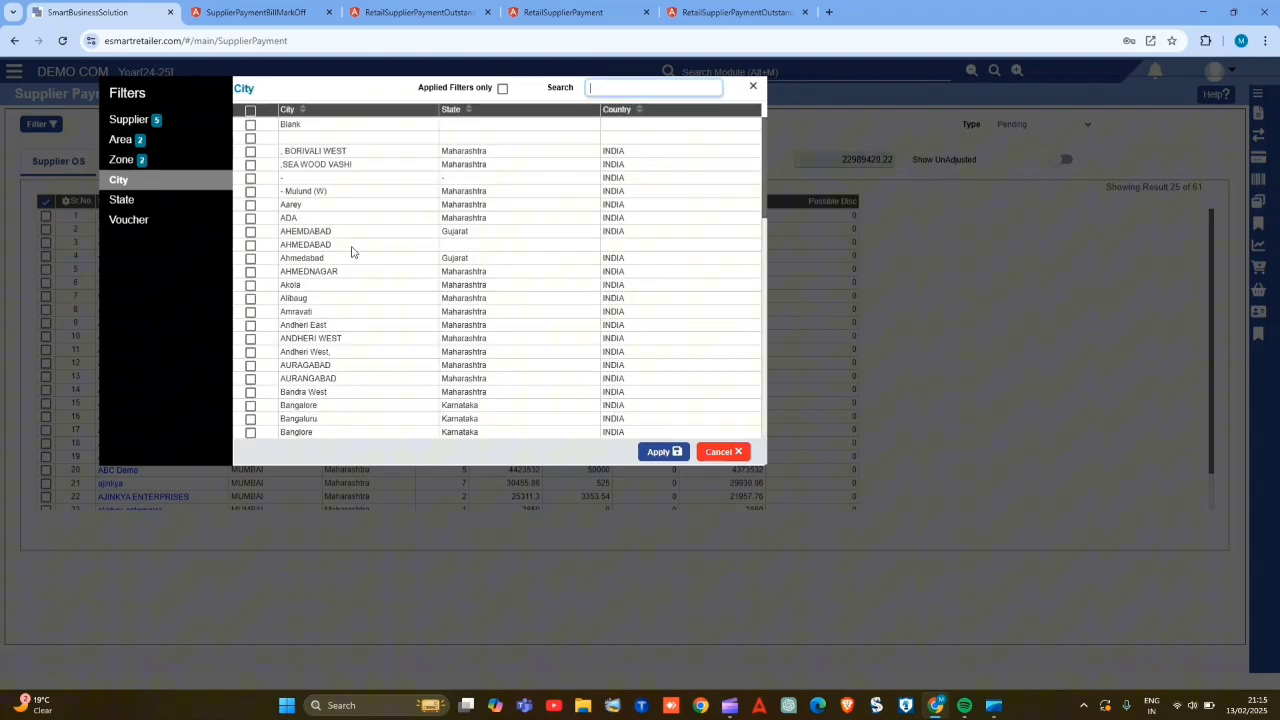
left_click(251, 231)
left_click(251, 244)
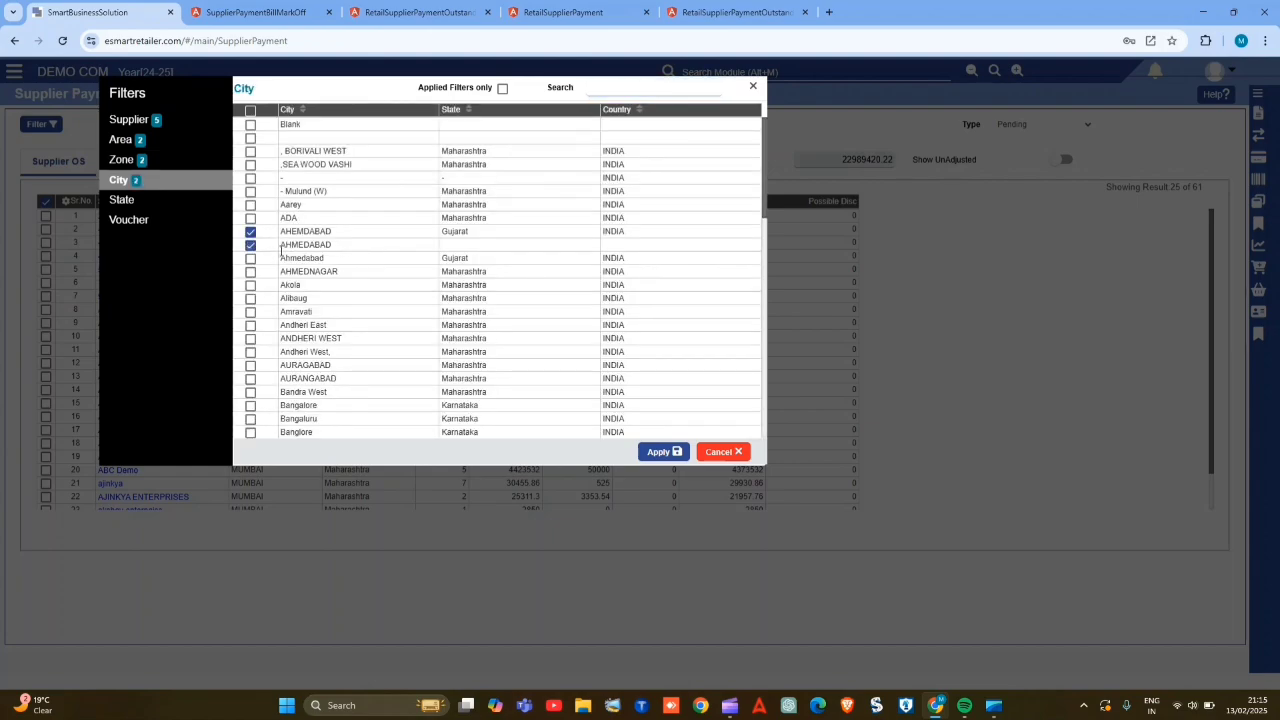
left_click(251, 258)
left_click(149, 210)
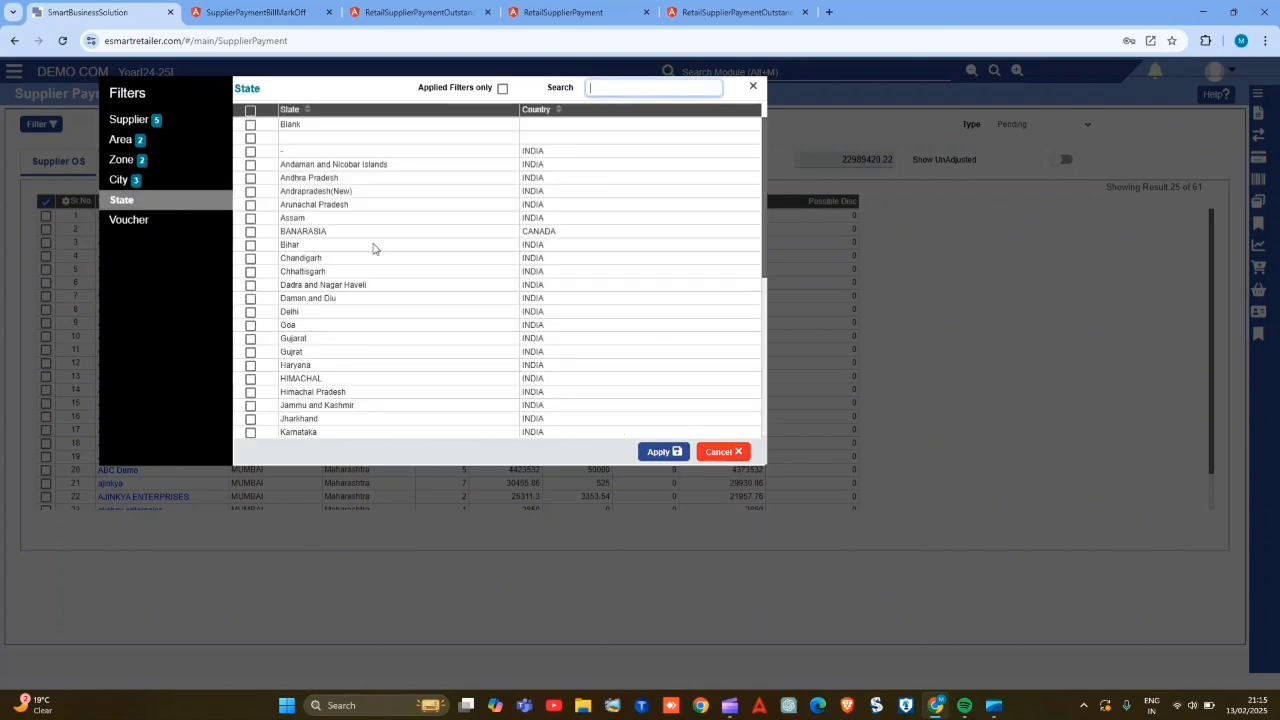
left_click(251, 205)
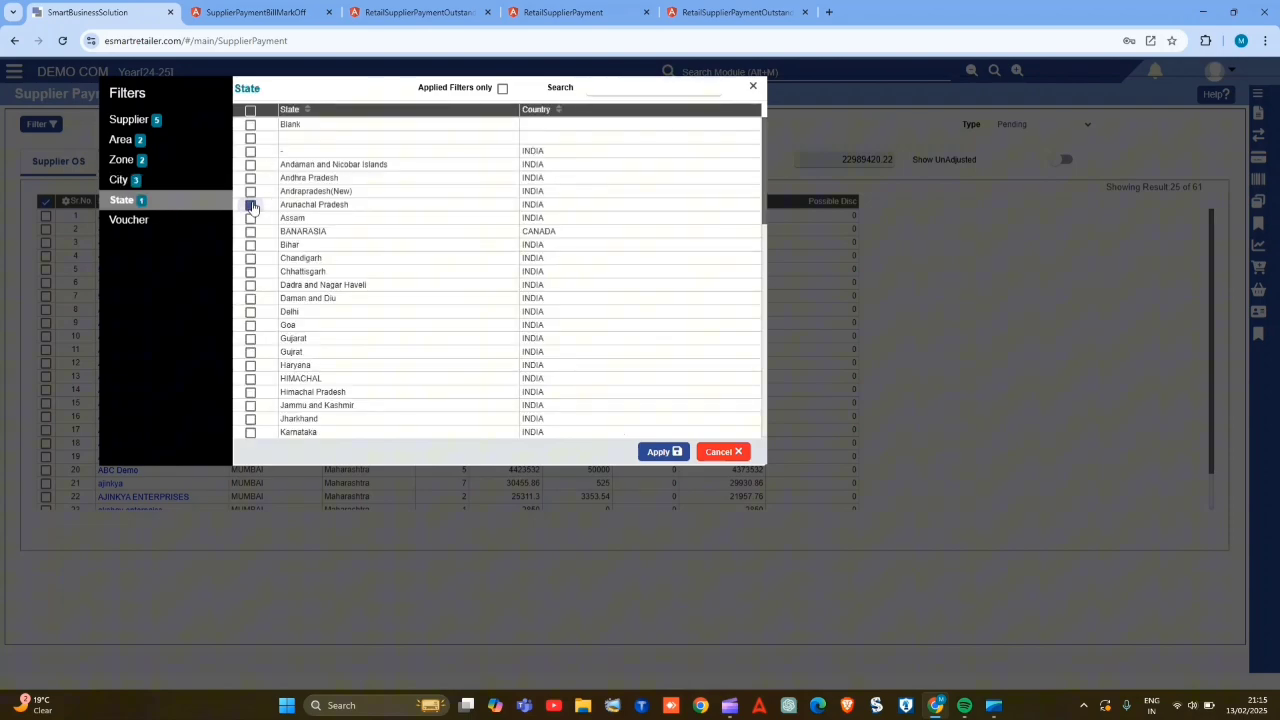
- Include the Bank Payment* and Bank Payment vouchers and apply the smart filter to the supplier list
left_click(138, 222)
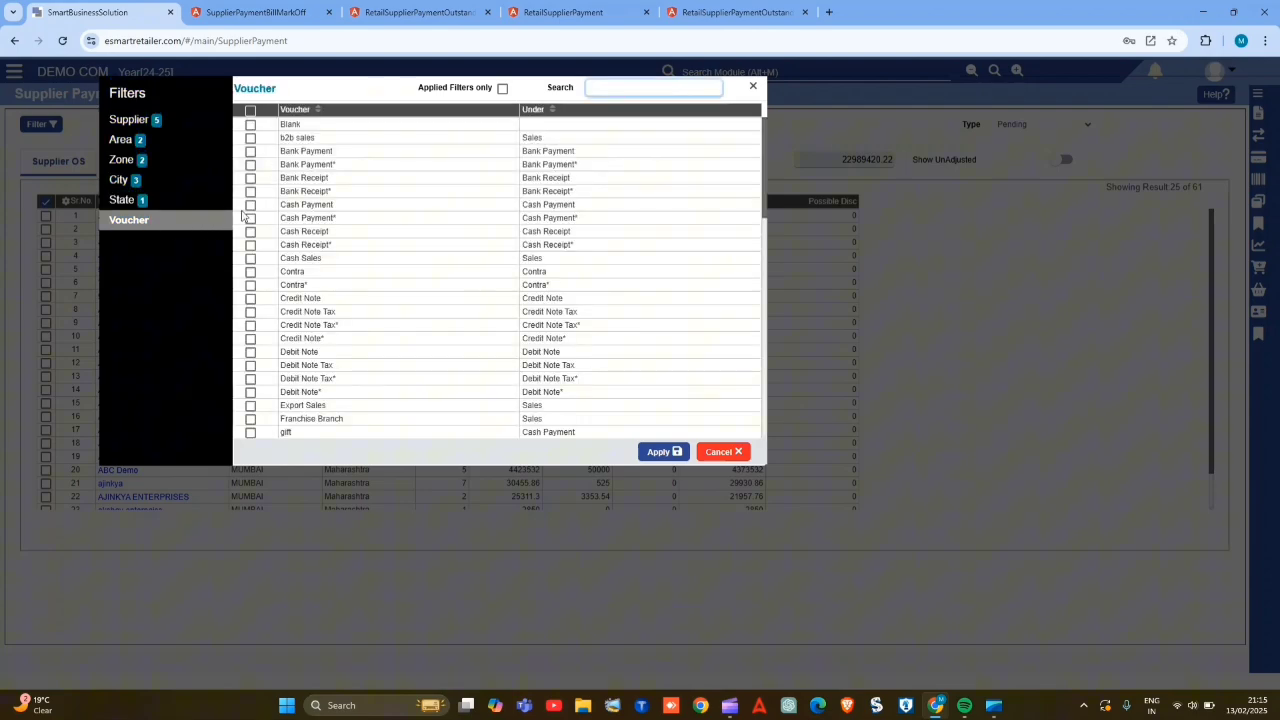
left_click(251, 164)
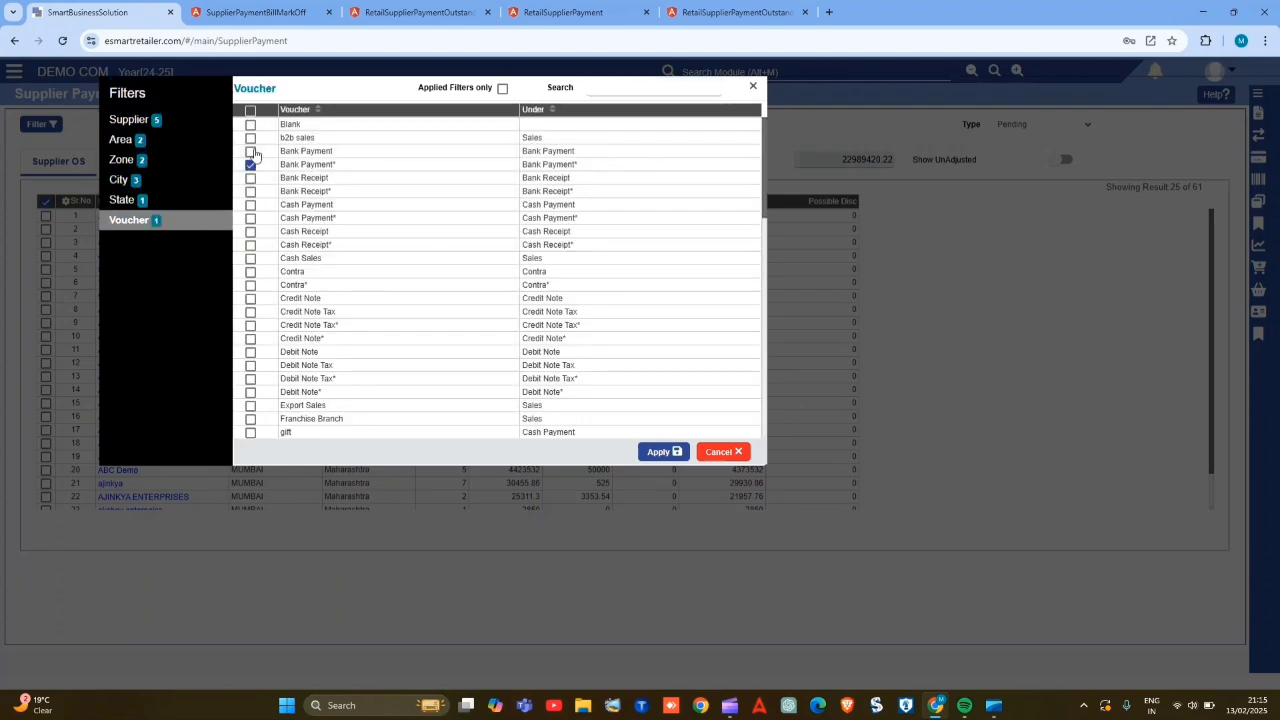
left_click(251, 151)
left_click(665, 453)
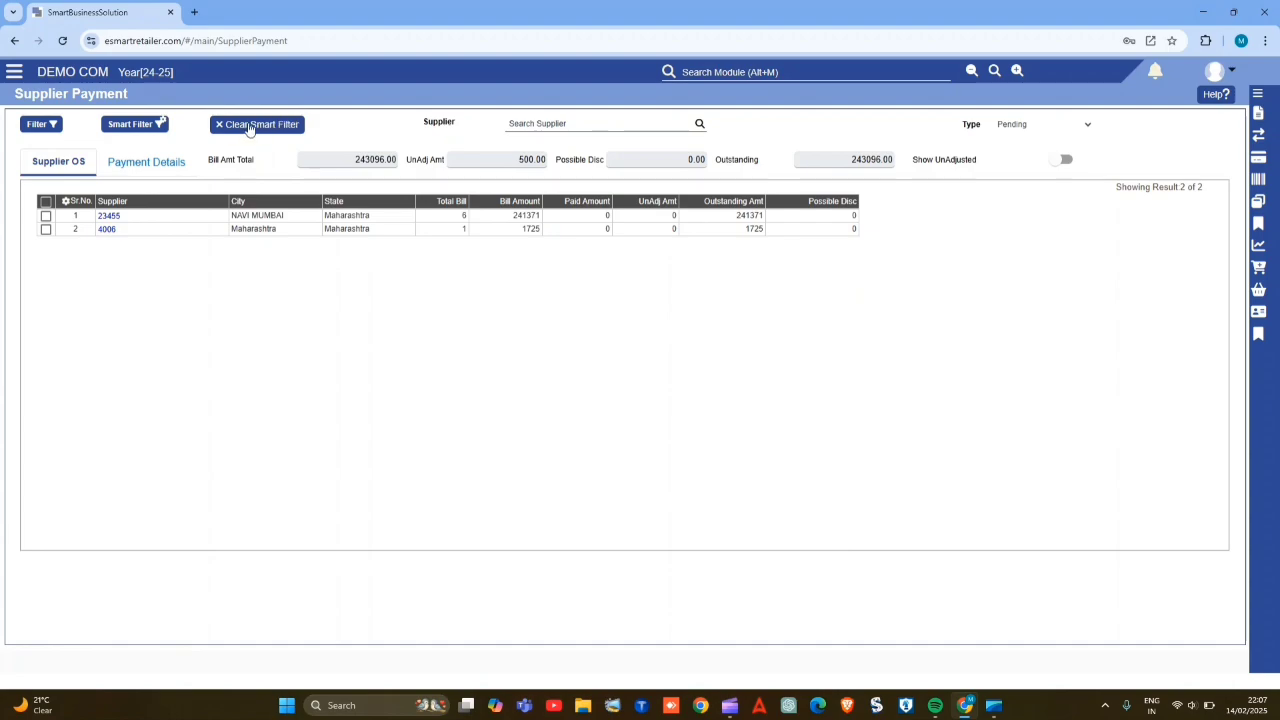
- Clear the smart filter from the supplier outstanding list
left_click(288, 127)
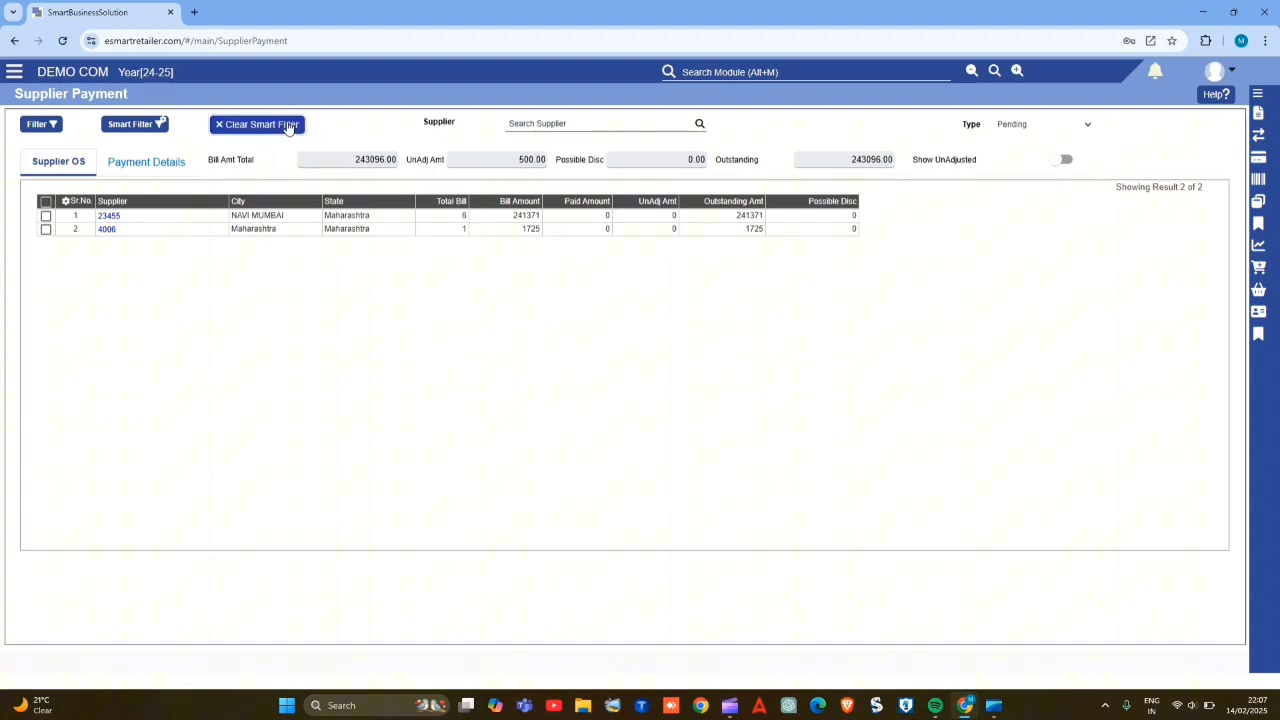